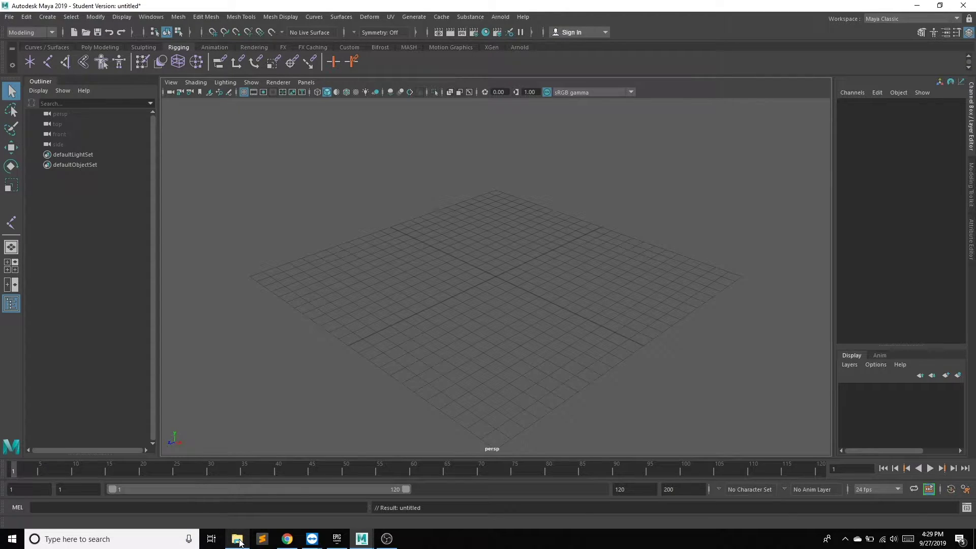
- Drag TJ_Rigged from the Downloads folder onto the Maya viewport to import it
left_click(237, 540)
left_click_drag(639, 150, 756, 111)
left_click(676, 332)
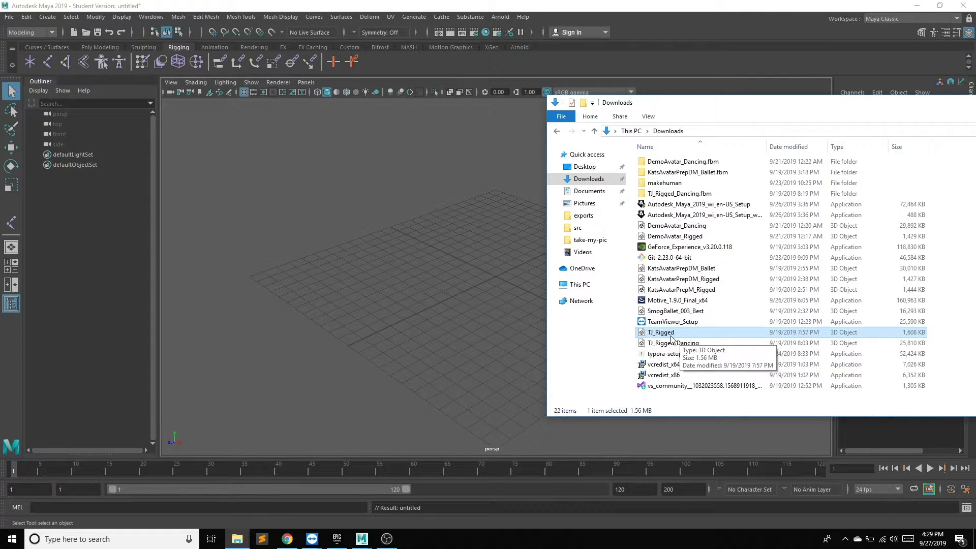
left_click_drag(671, 336, 471, 294)
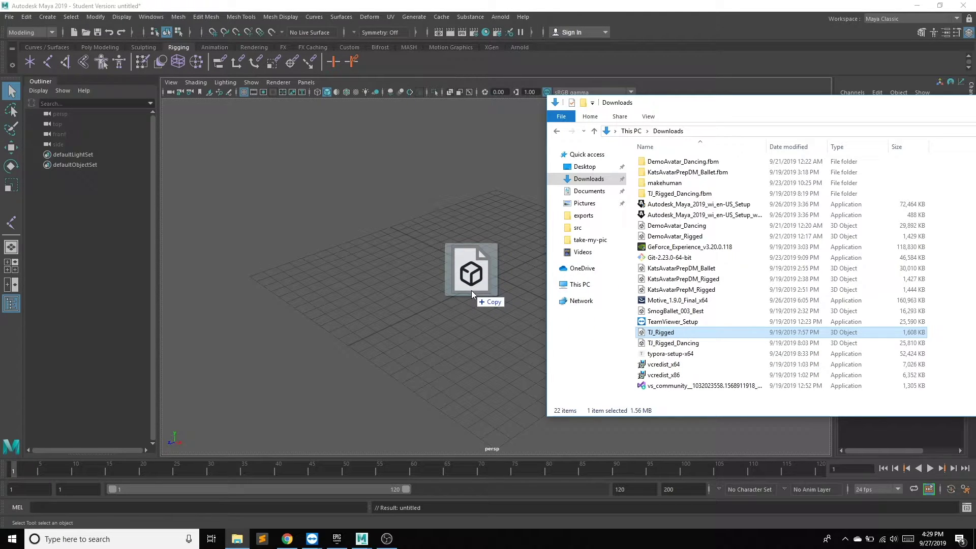
left_click_drag(471, 291, 471, 290)
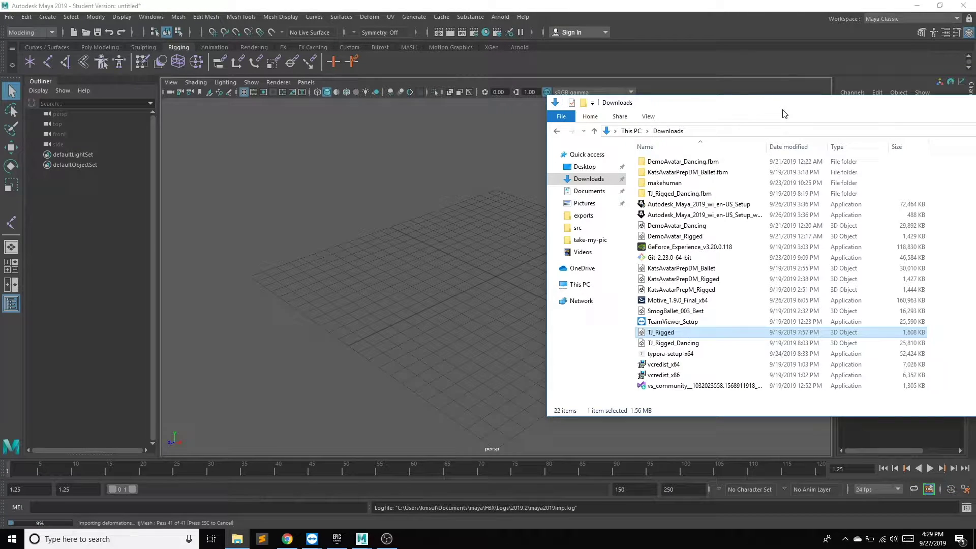
left_click_drag(784, 113, 508, 161)
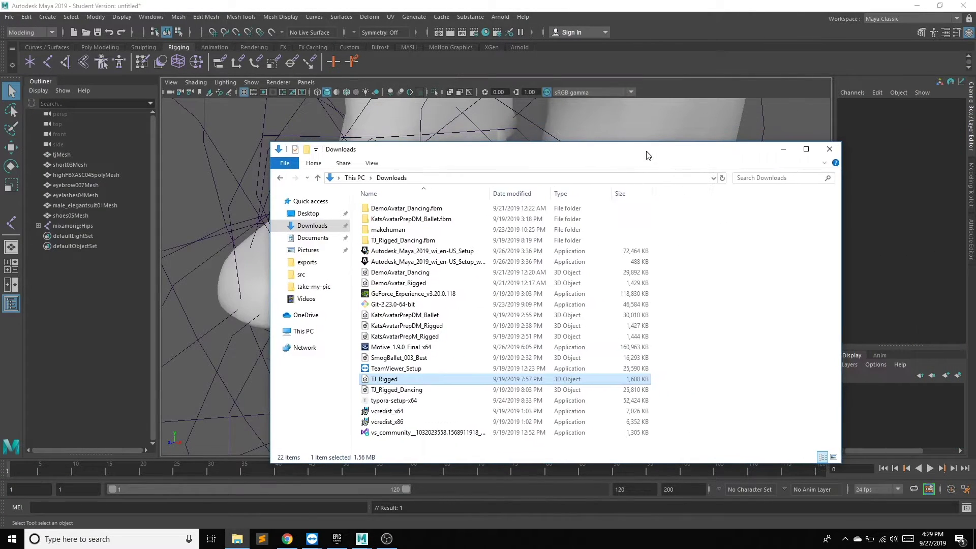
- Frame the character and expand mixamorig:Hips to reveal its child joints
left_click(784, 152)
key("f")
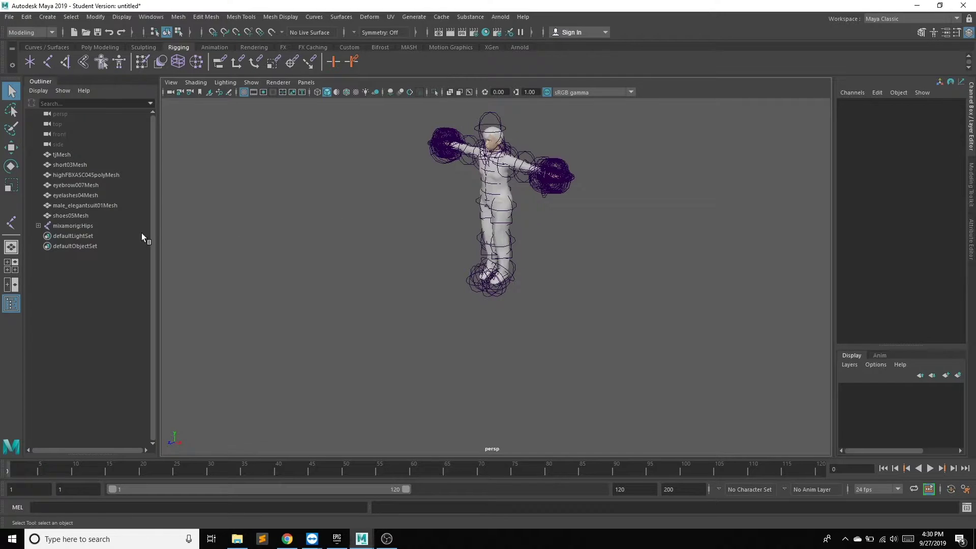
left_click(39, 226)
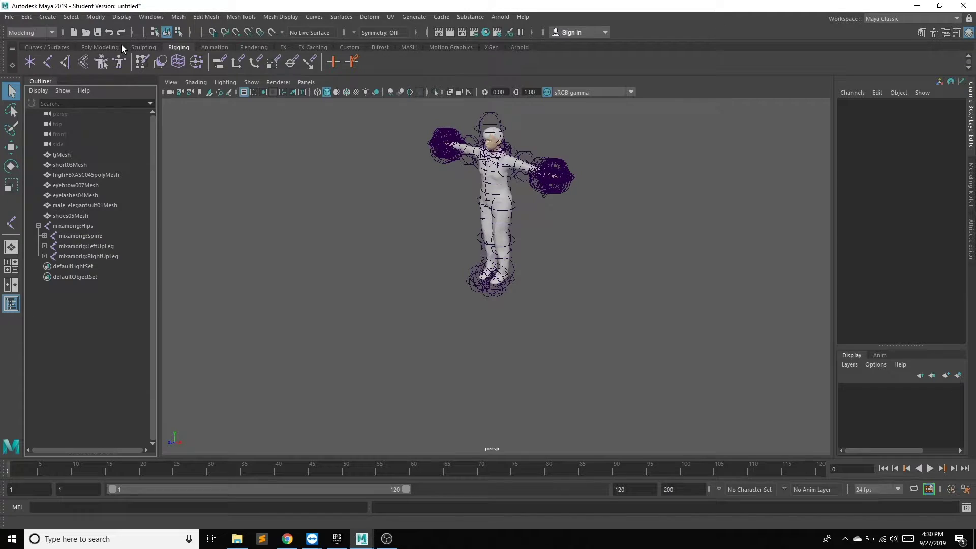
- Activate the Joint tool, zoom toward the feet, and undo an accidental RightToe_End selection
left_click(47, 65)
scroll(493, 286, "up", 3)
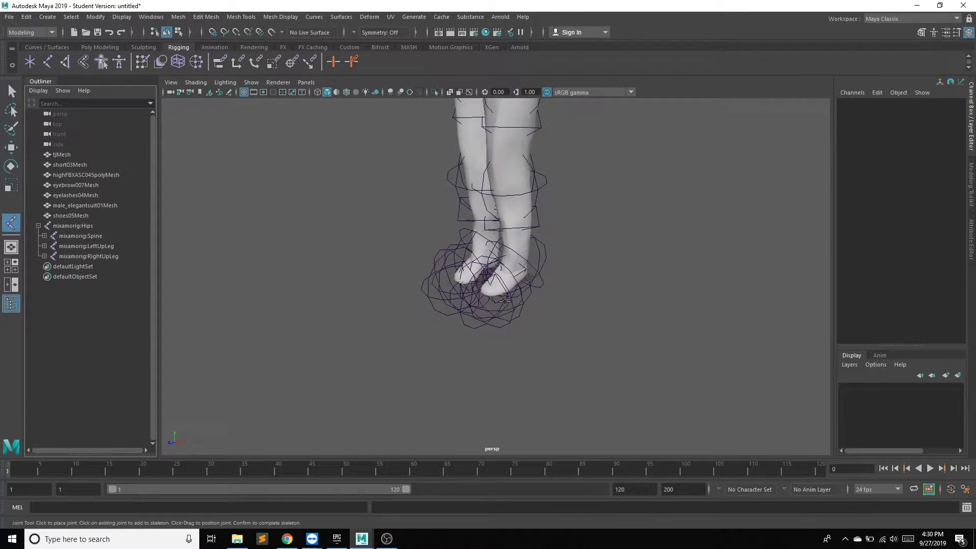
scroll(493, 286, "up", 2)
scroll(488, 269, "up", 3)
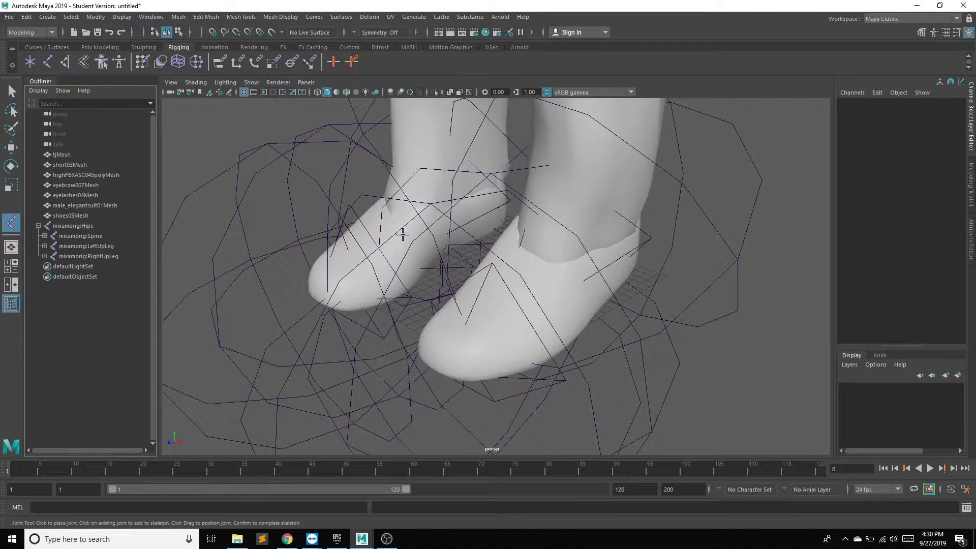
left_click(454, 234)
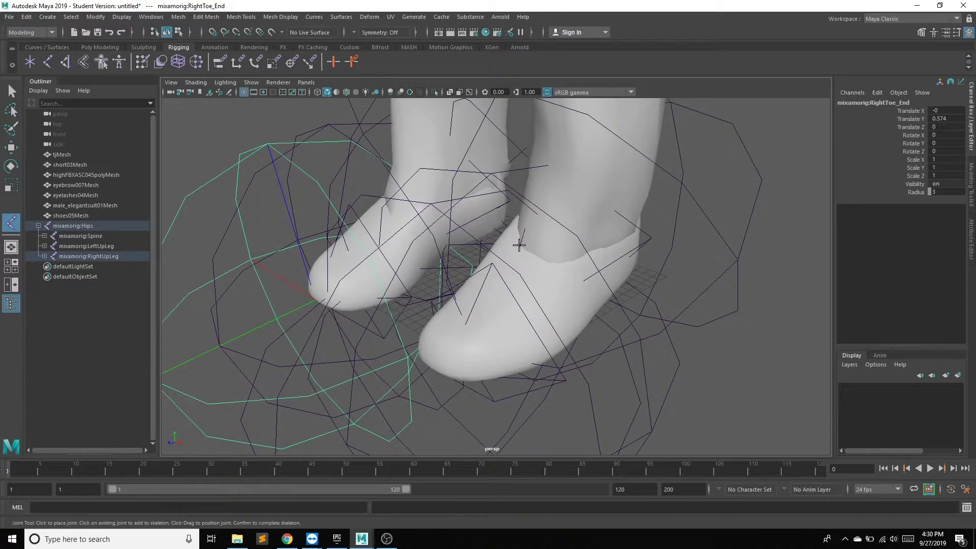
left_click(27, 17)
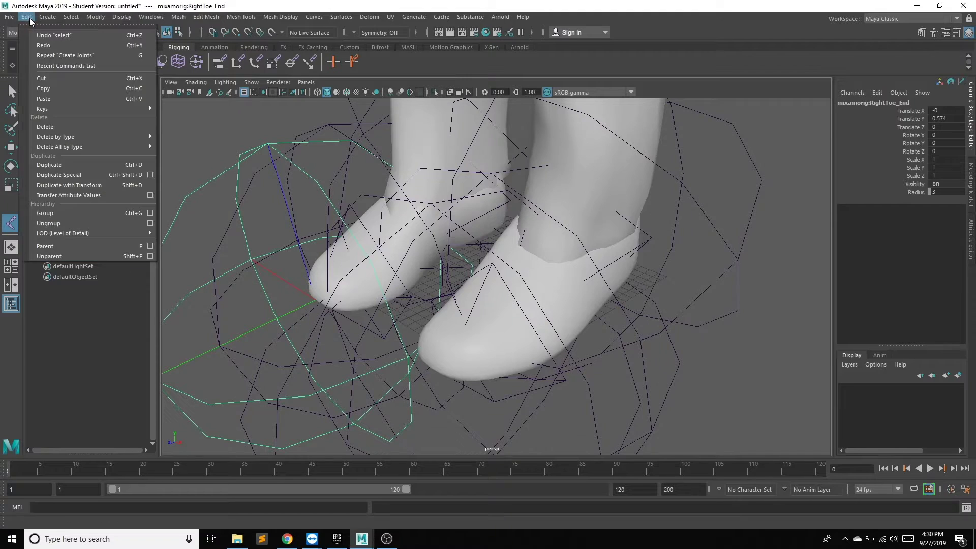
left_click(51, 35)
scroll(336, 218, "down", 3)
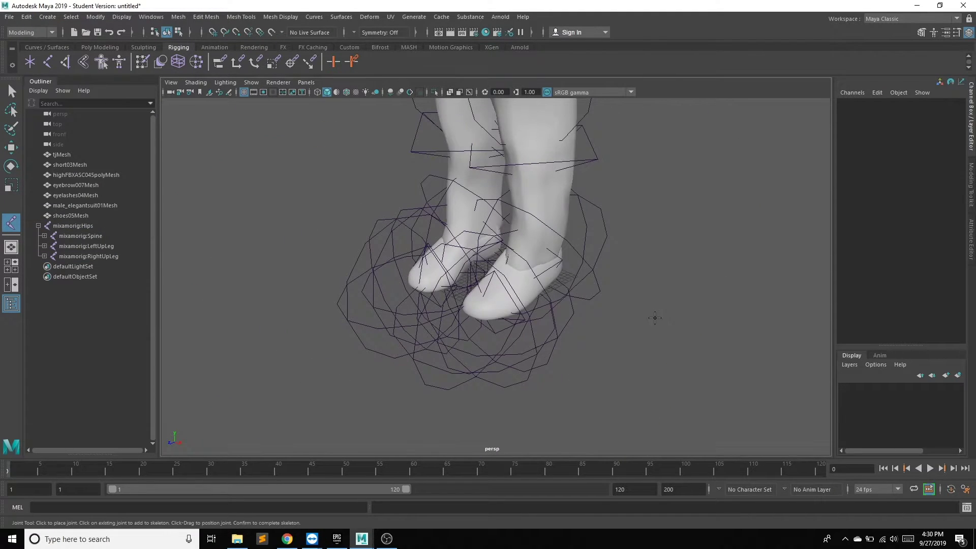
- Place a new joint by the feet with Translate X and Z set to 0
left_click(657, 329)
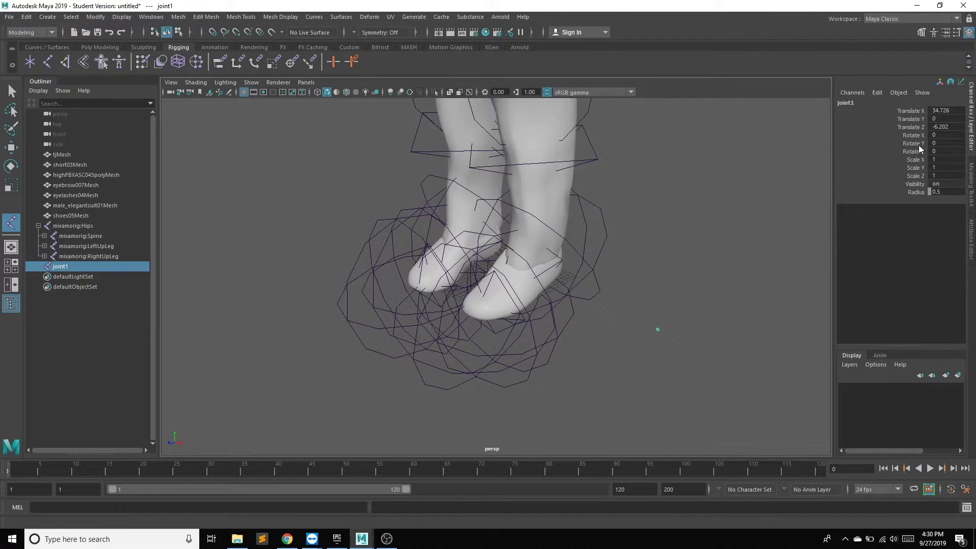
left_click(951, 110)
type("0")
left_click(949, 127)
type("0")
left_click(951, 191)
type("3")
key("Return")
- Name the joint Root, undo a stray extra joint, and set its Radius to 3
left_click(855, 104)
type("Root")
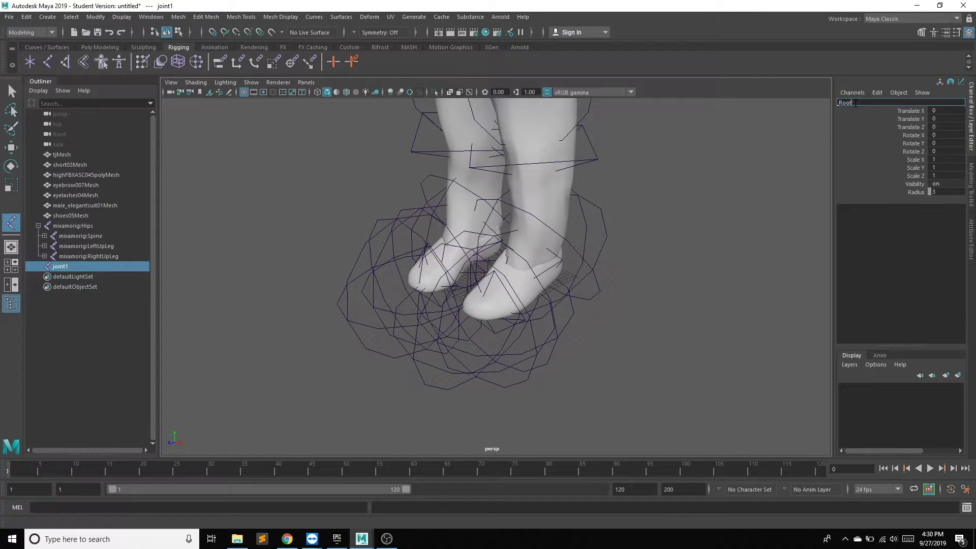
key("Return")
left_click(232, 235)
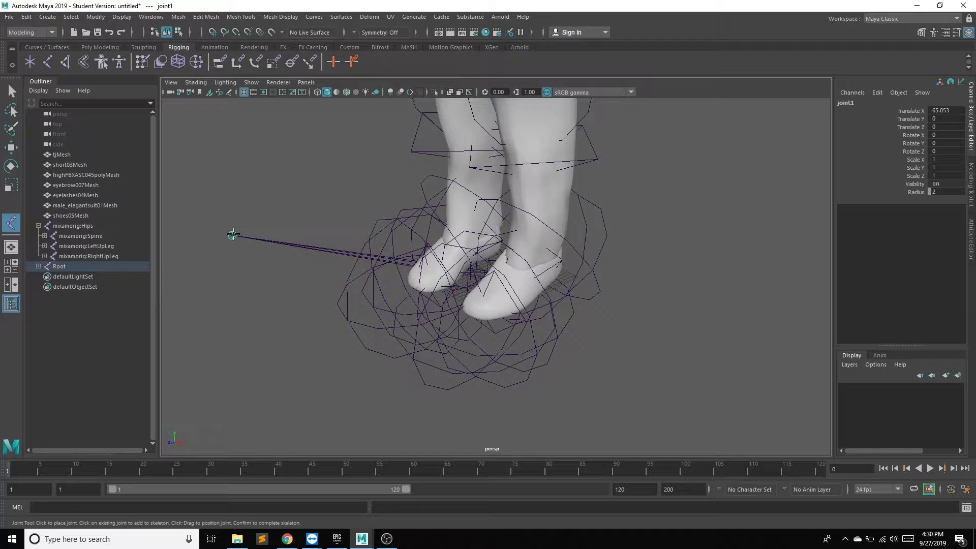
key("ctrl+z")
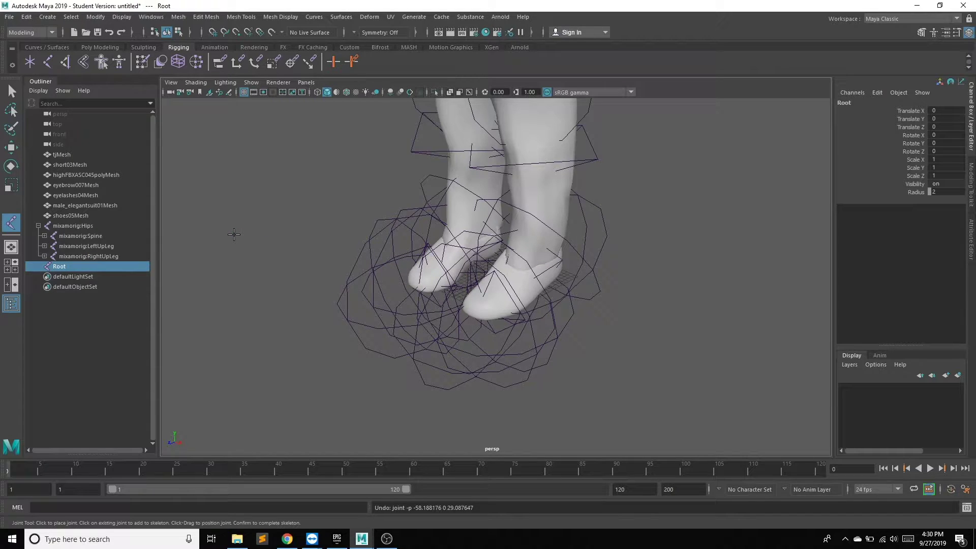
double_click(948, 192)
type("3")
key("Return")
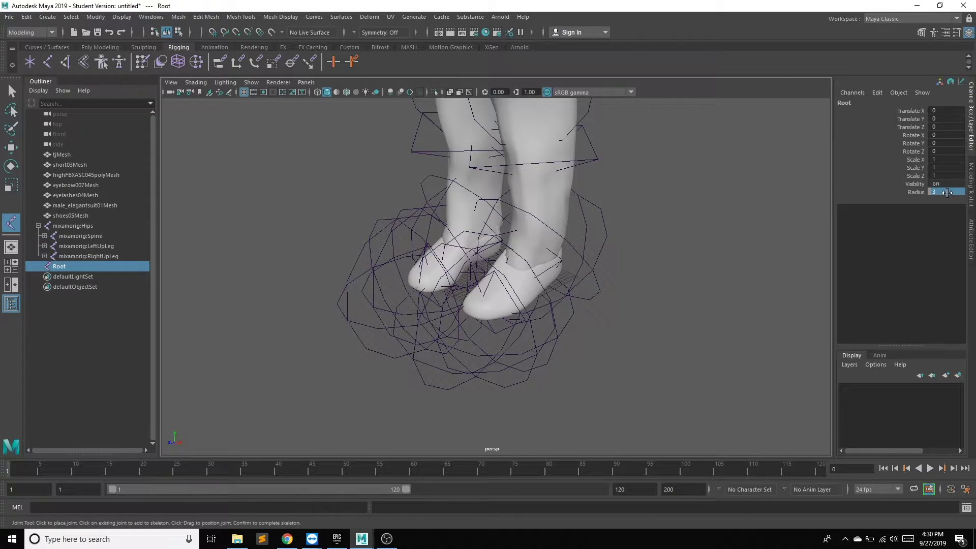
- Parent mixamorig:Hips under the Root joint with P
left_click(75, 226)
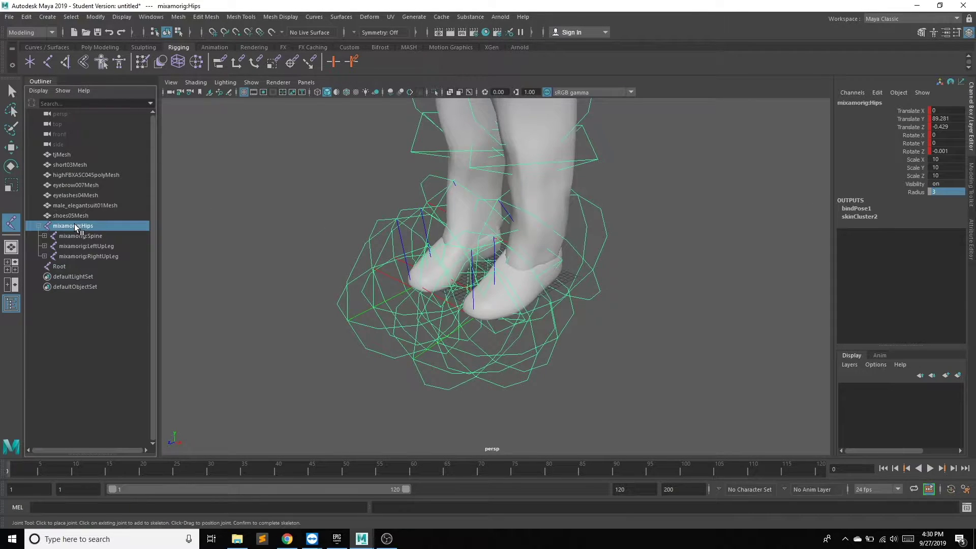
left_click(60, 266, "shift")
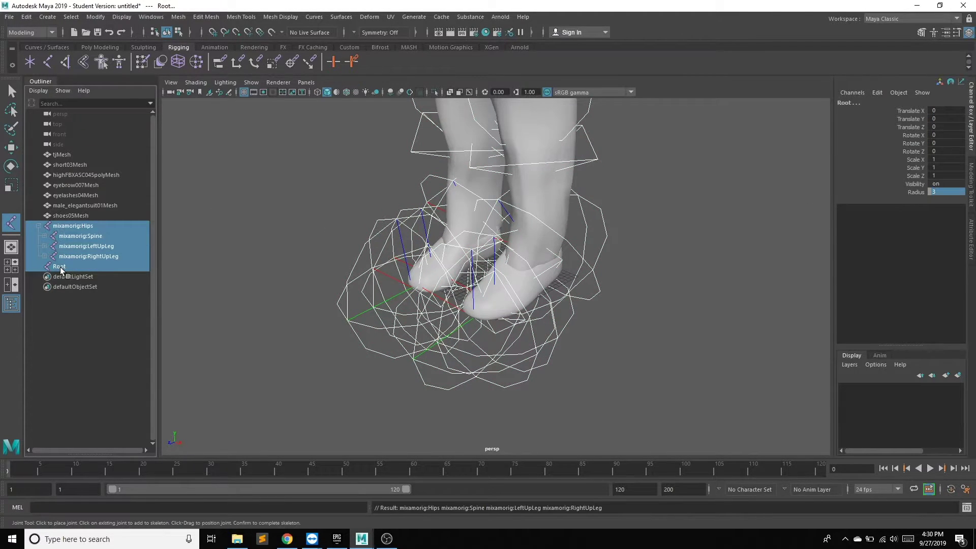
key("p")
left_click(38, 225)
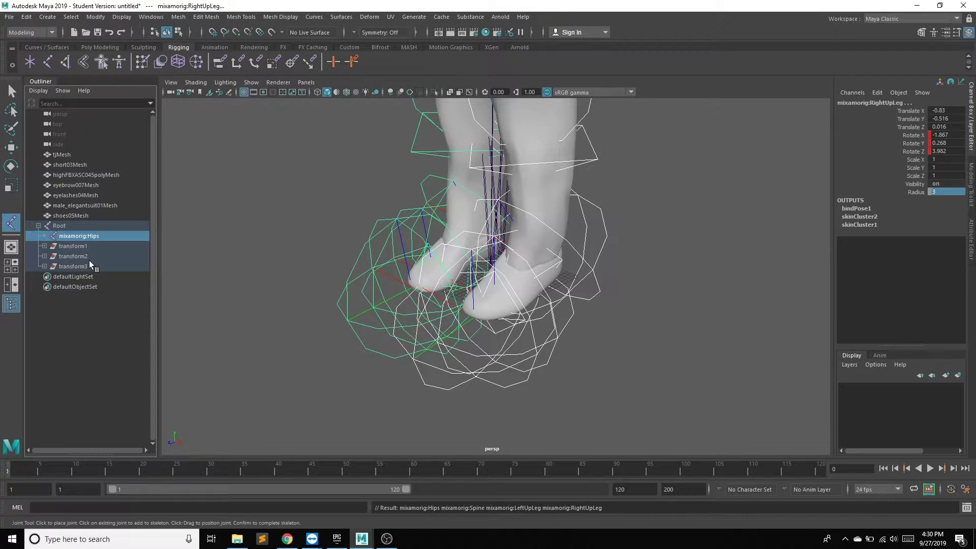
- Expand Root's transform groups to confirm Spine, LeftUpLeg and RightUpLeg beneath it, then select Root
left_click(38, 225)
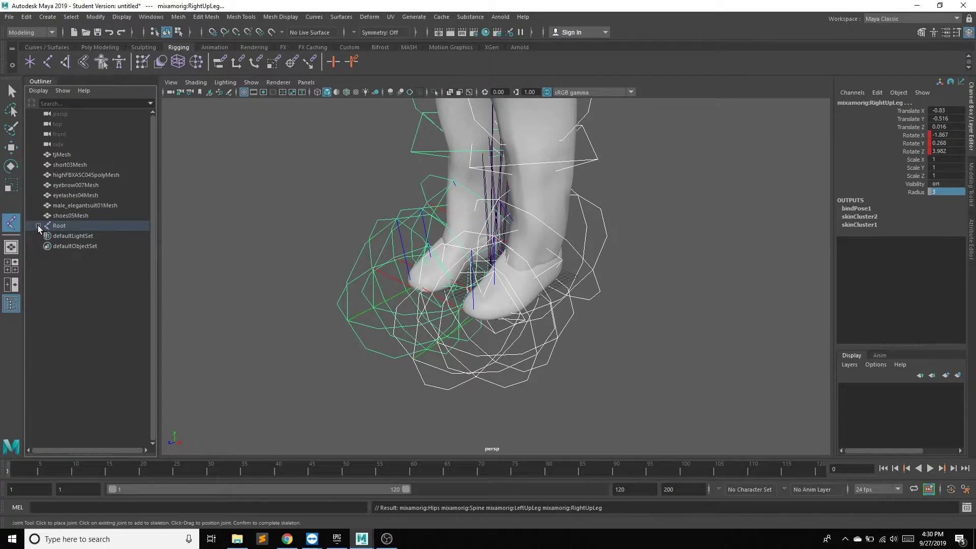
left_click(38, 226)
left_click(45, 246)
left_click(44, 266)
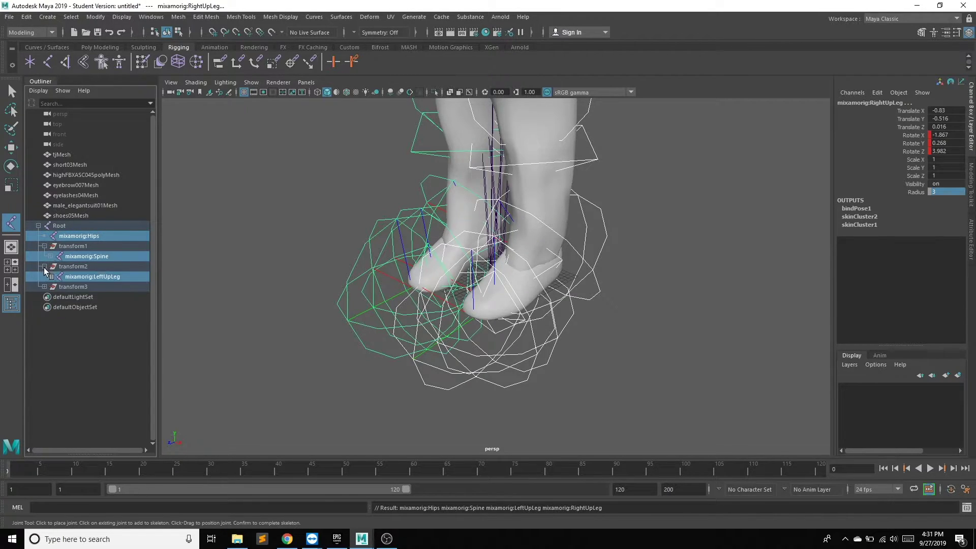
left_click(44, 286)
scroll(361, 212, "down", 3)
scroll(462, 228, "down", 3)
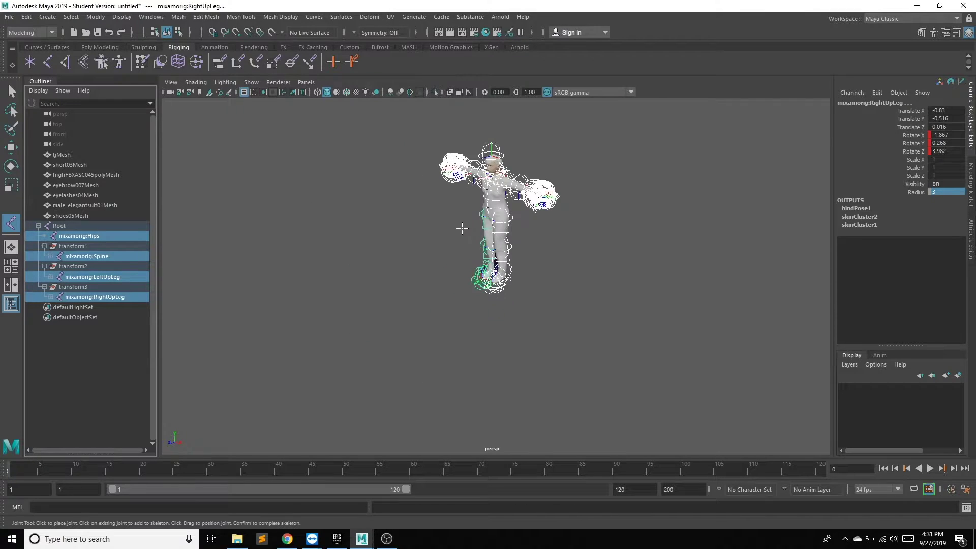
scroll(462, 228, "up", 3)
scroll(407, 239, "up", 3)
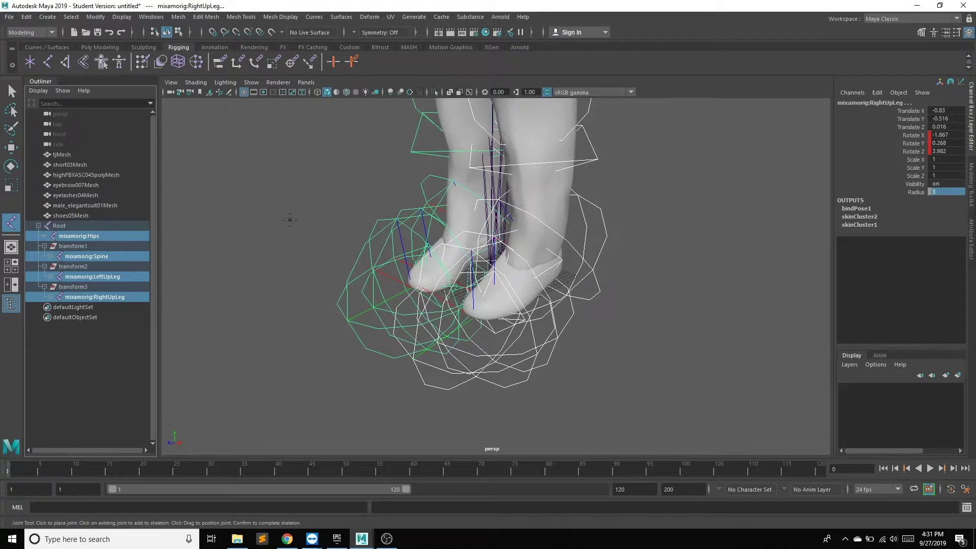
left_click(62, 225)
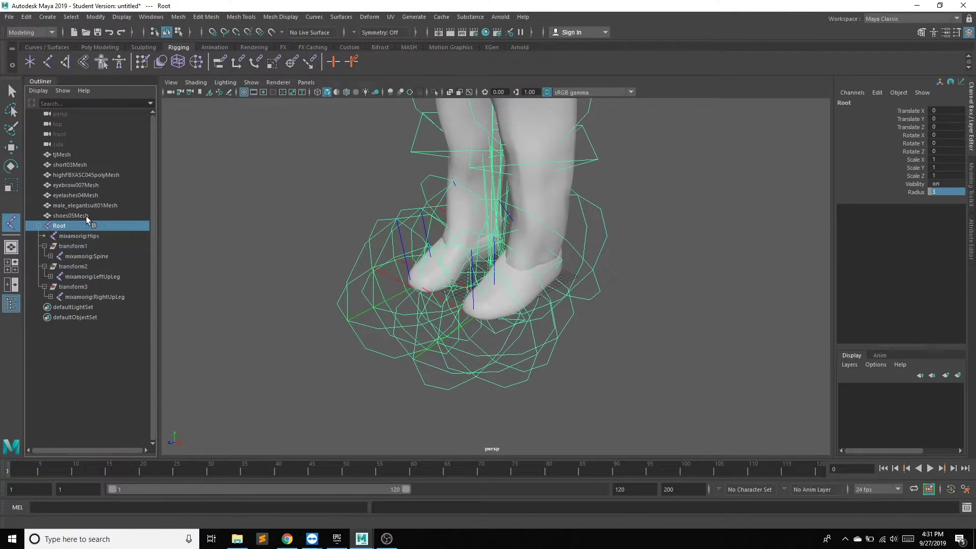
- Select Root together with all the character meshes for export
left_click(10, 91)
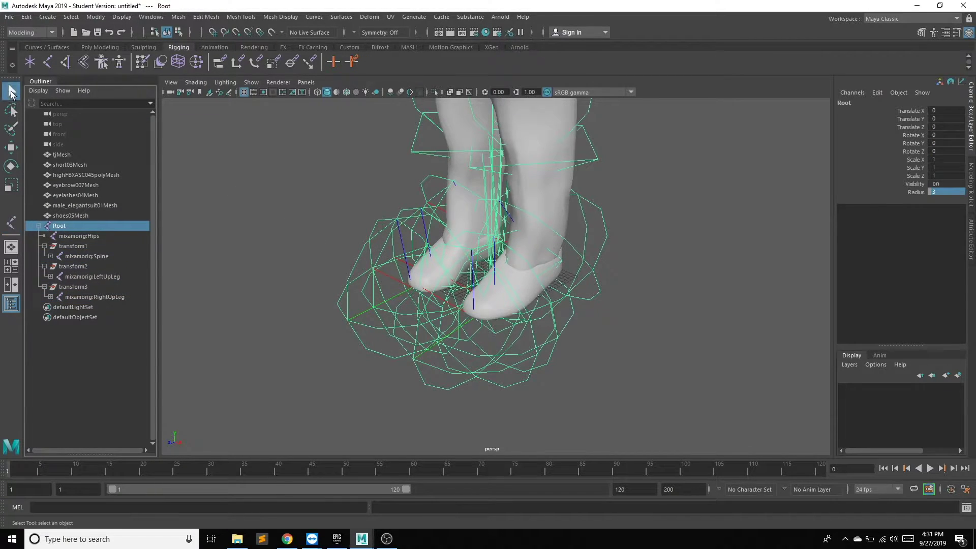
left_click(62, 154, "shift")
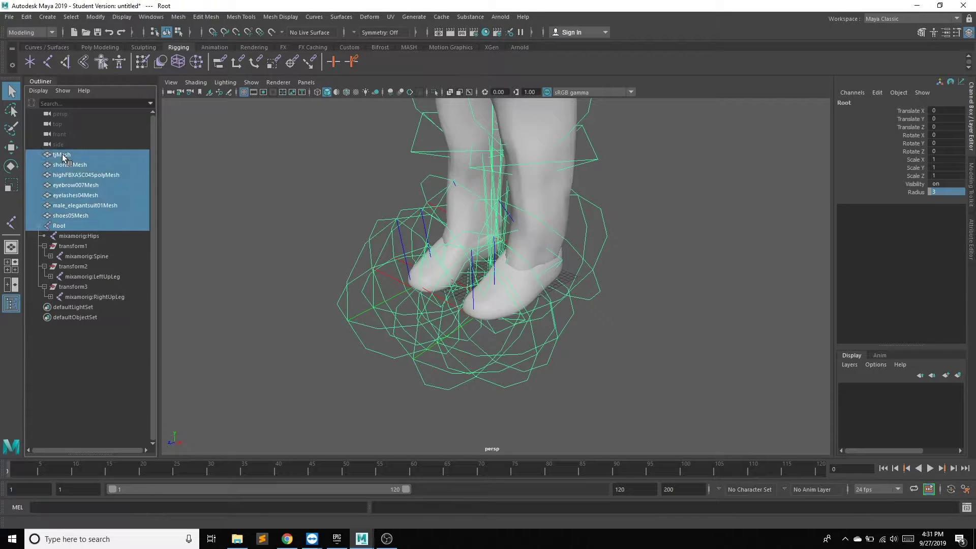
left_click(9, 17)
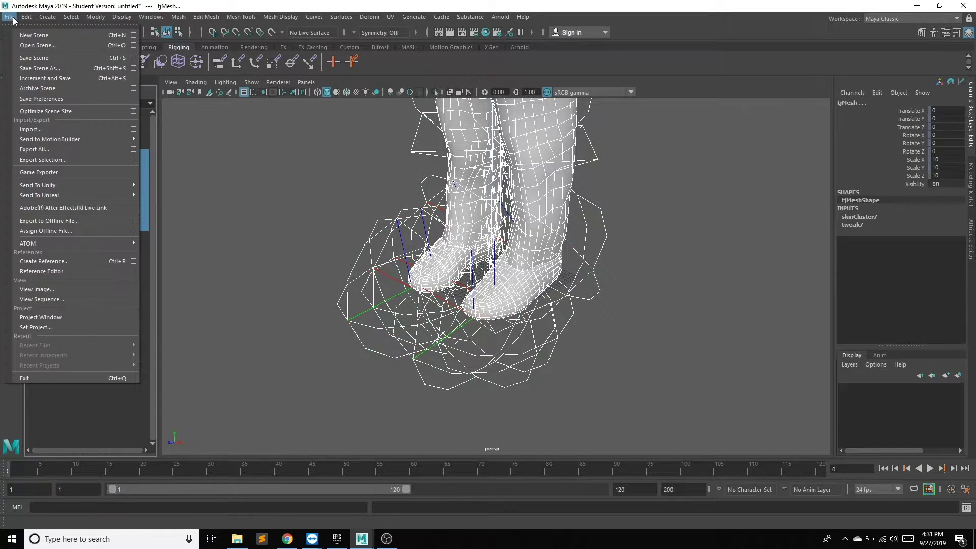
left_click(70, 159)
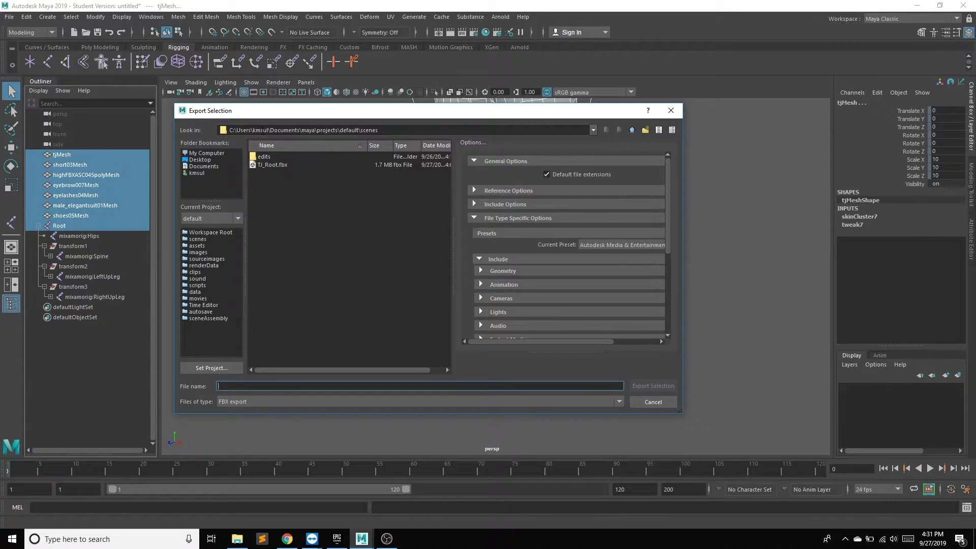
- Export the selection to Downloads as TJ_Root.fbx and dismiss the warnings
left_click(632, 131)
left_click(633, 130)
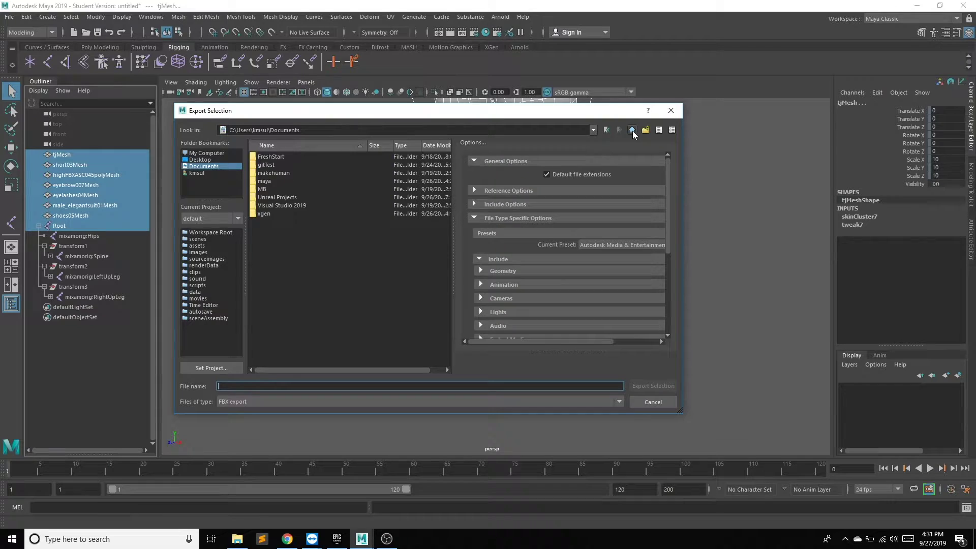
left_click(632, 130)
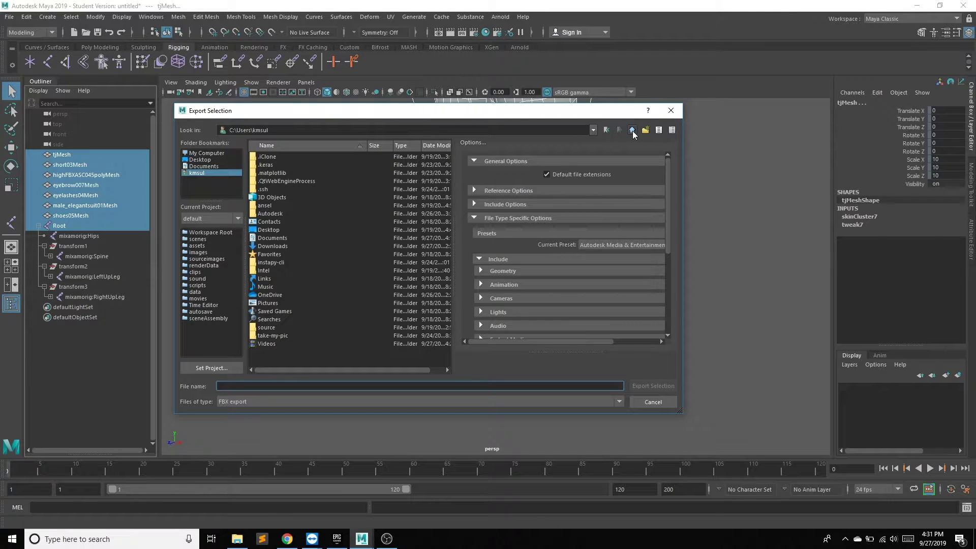
left_click(278, 246)
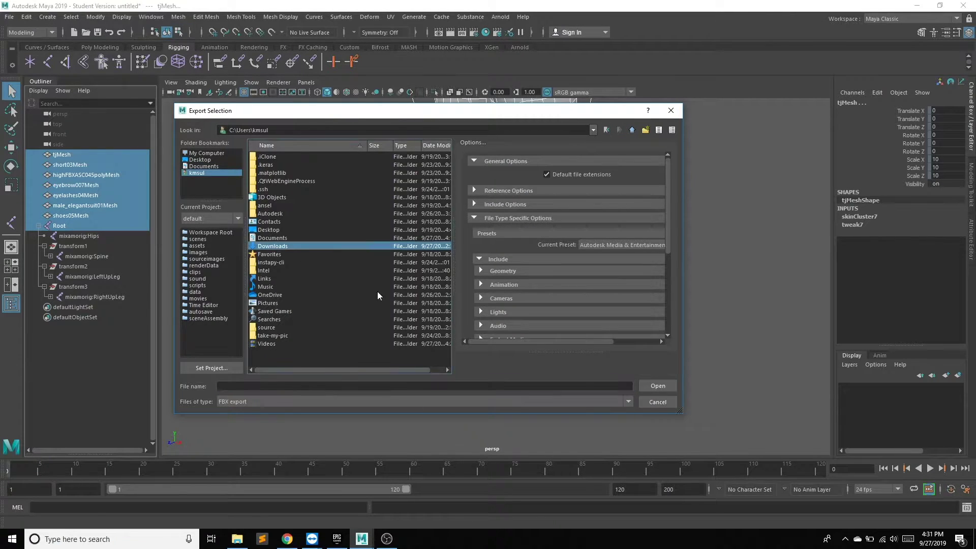
double_click(263, 249)
left_click(258, 387)
type("TJ_")
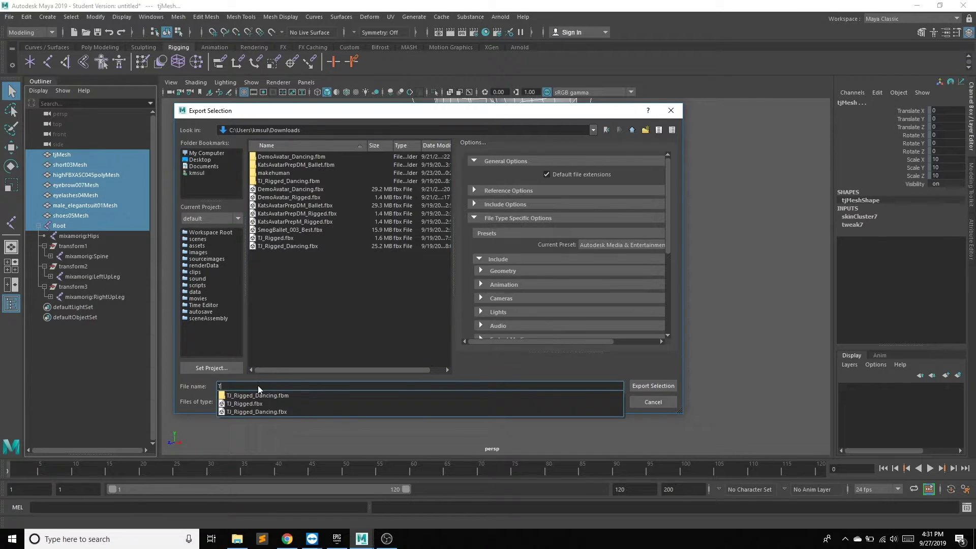
type("Root")
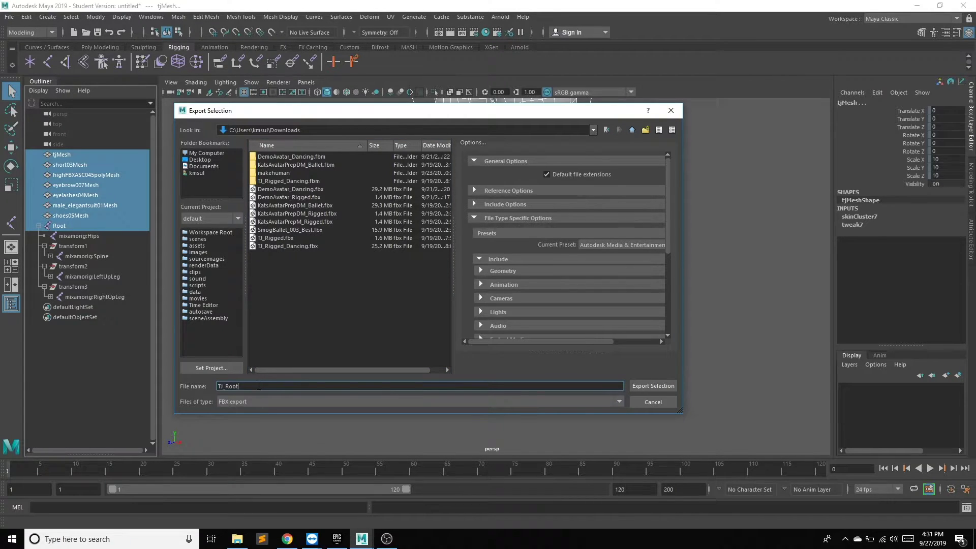
left_click(651, 385)
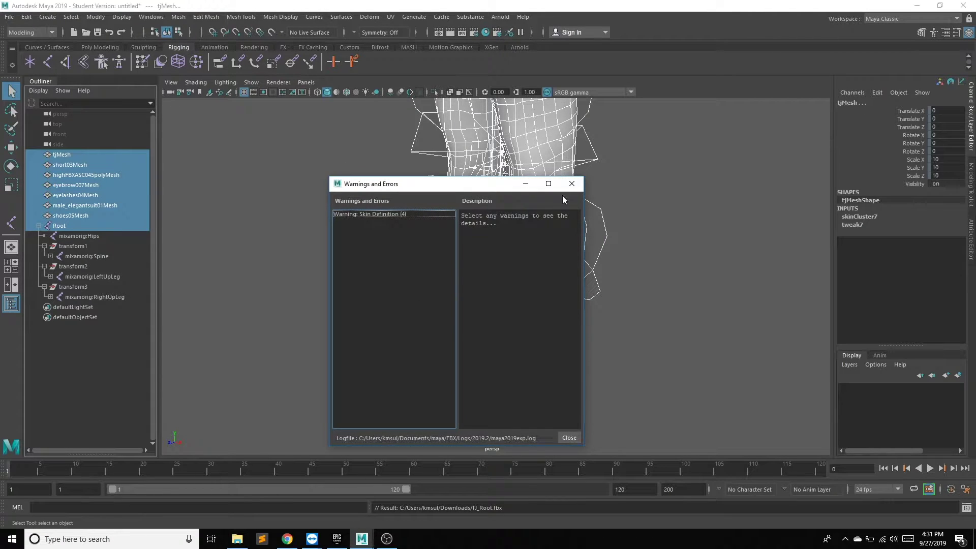
left_click(571, 183)
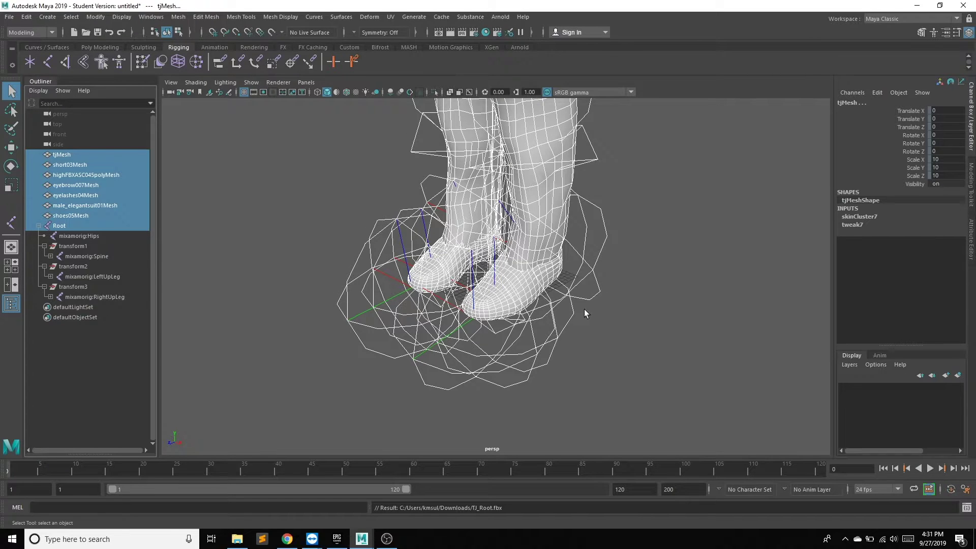
mouse_move(312, 538)
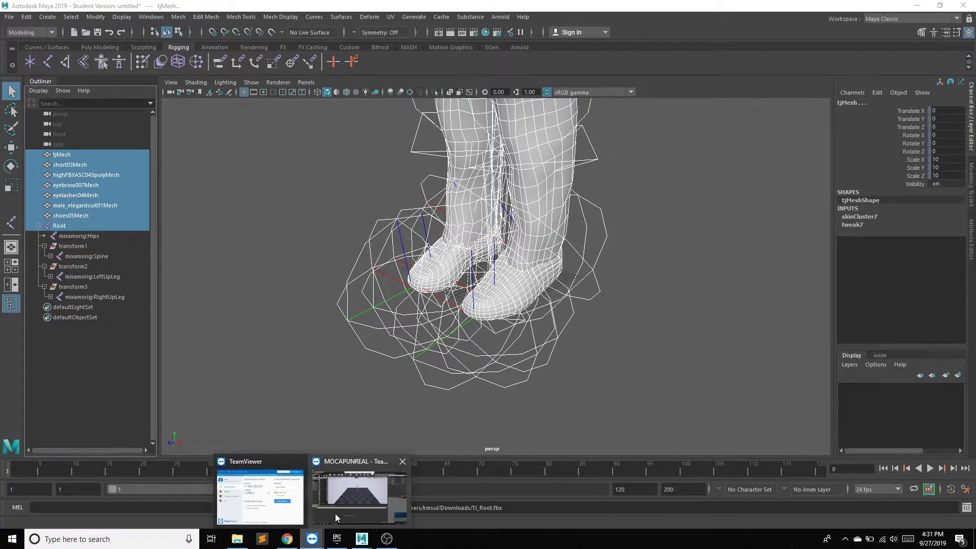
- View the OptiTrack plugins in the remote Unreal editor, then bring up OptiTrack's plugin downloads in Chrome
left_click(343, 504)
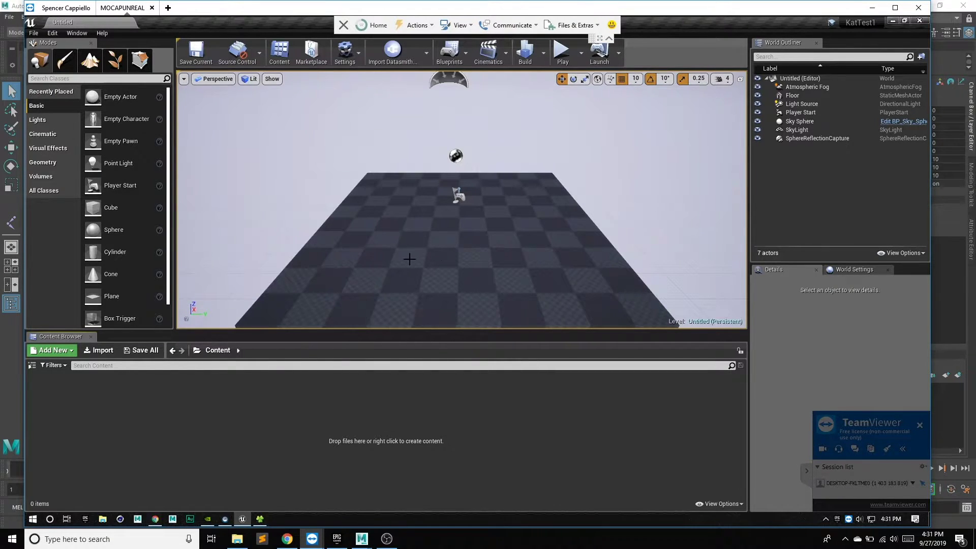
left_click(52, 33)
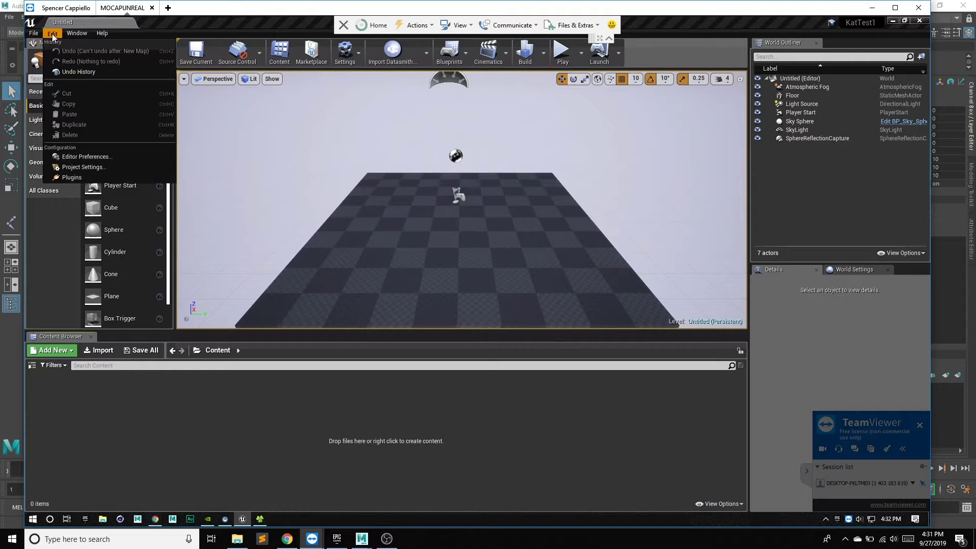
left_click(56, 178)
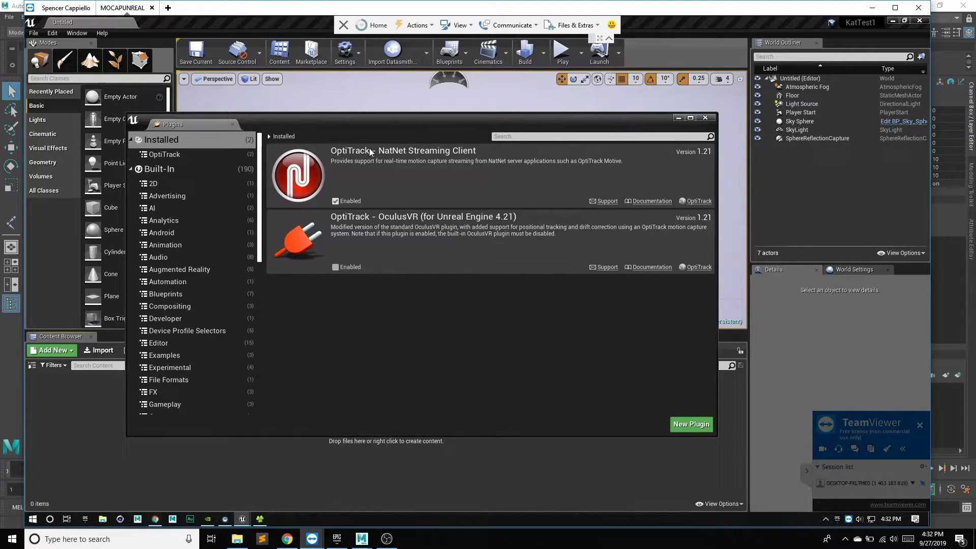
left_click(151, 520)
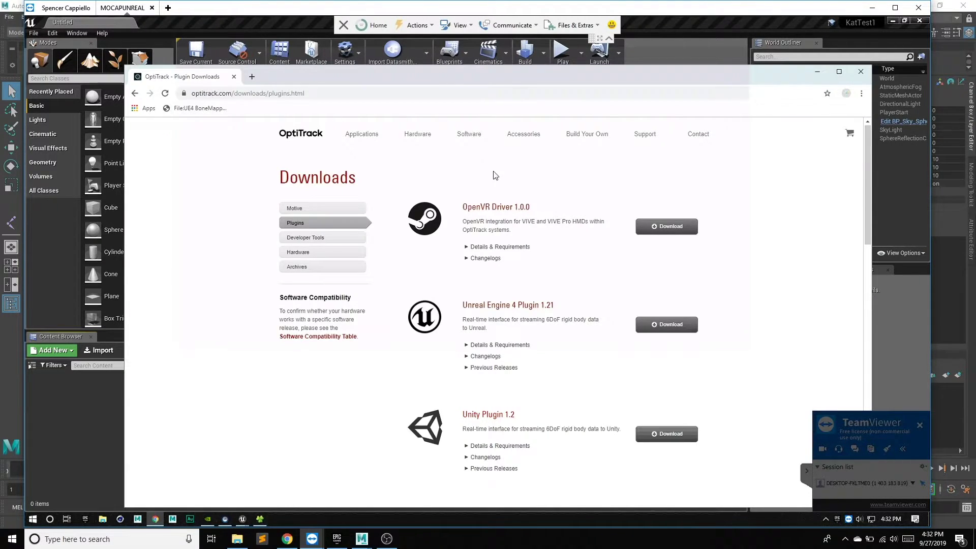
- Read the Unreal Engine 4 Plugin 1.21 details and requirements, then minimize Chrome
left_click(467, 344)
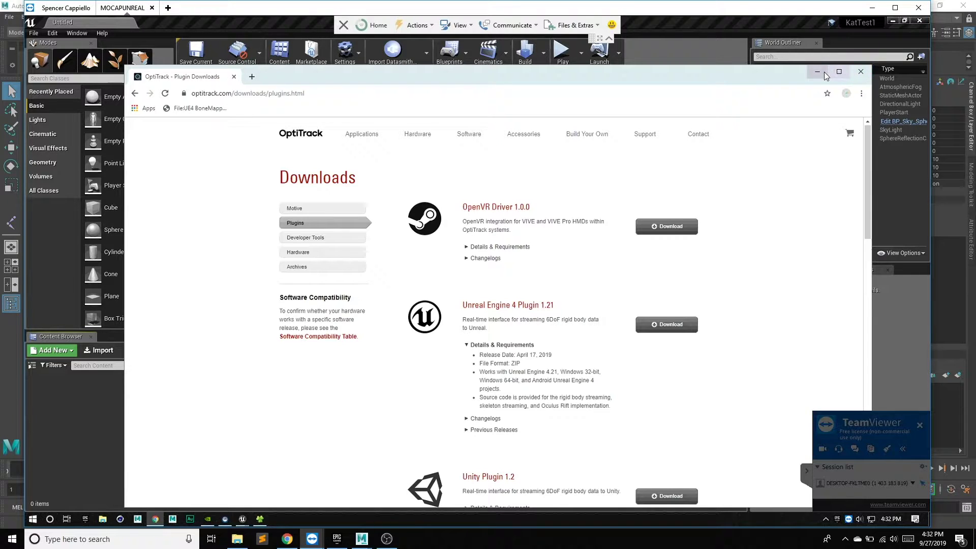
left_click(860, 72)
- Browse Engine\Plugins\Optitrack\OptitrackNatnet in File Explorer to confirm the plugin, then close Explorer
left_click(260, 518)
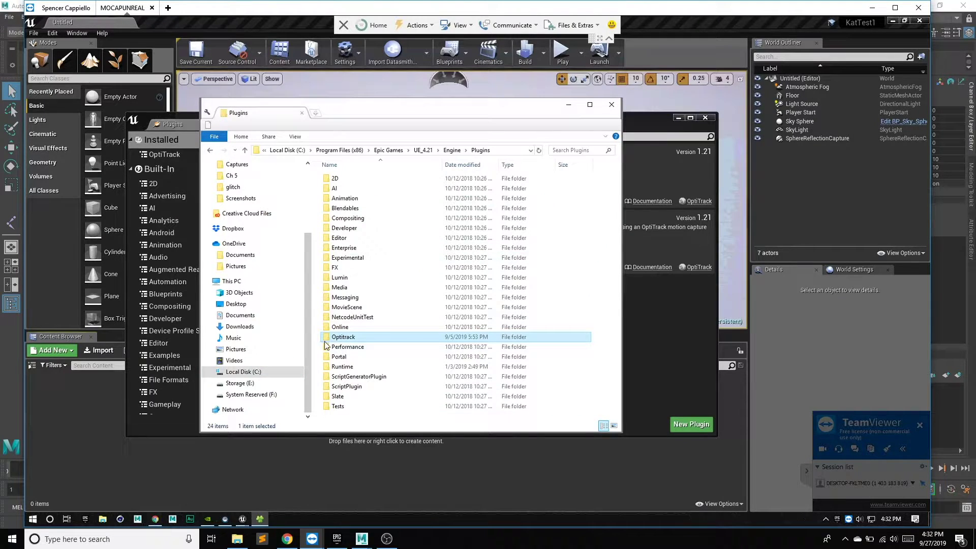
double_click(352, 340)
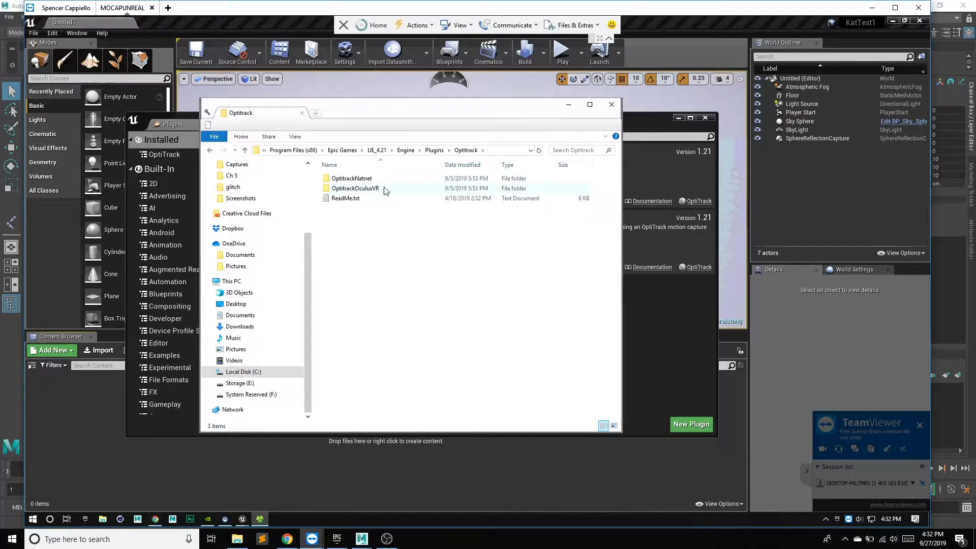
double_click(371, 179)
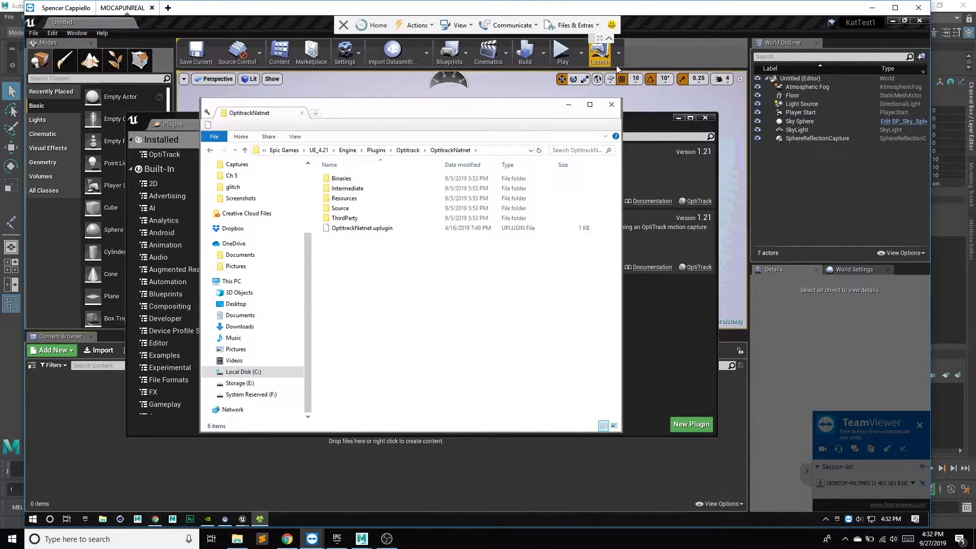
left_click(611, 104)
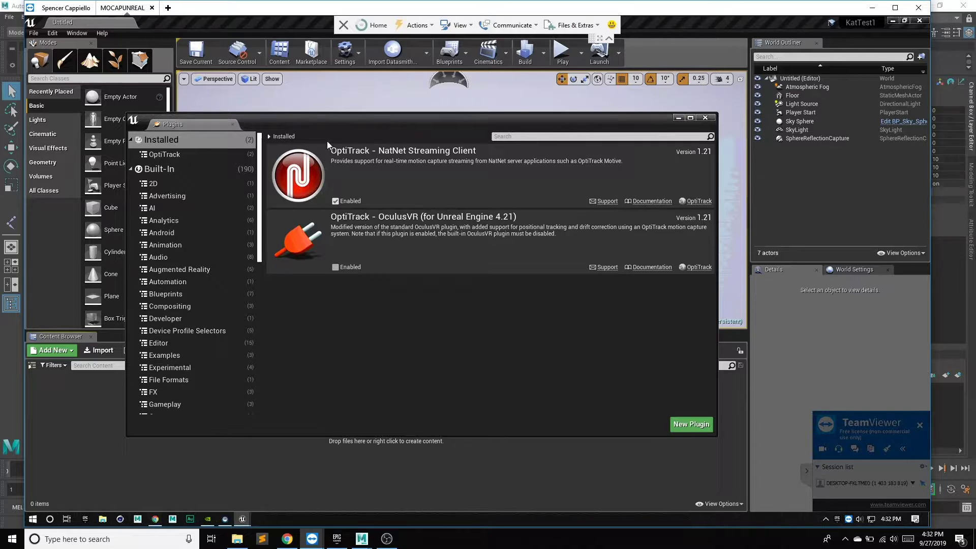
- Close the plugins browser, then create and open a new Avatar content folder
left_click(708, 117)
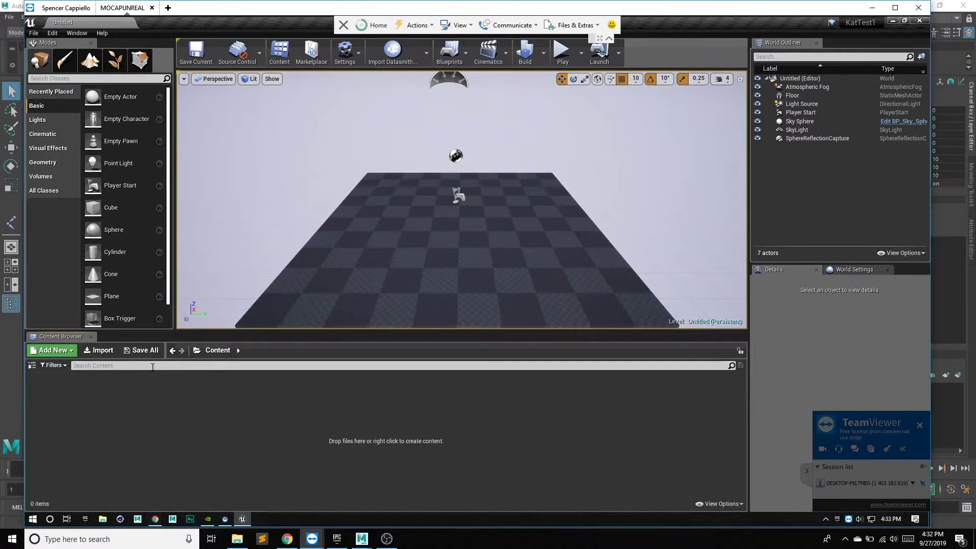
right_click(110, 413)
left_click(143, 127)
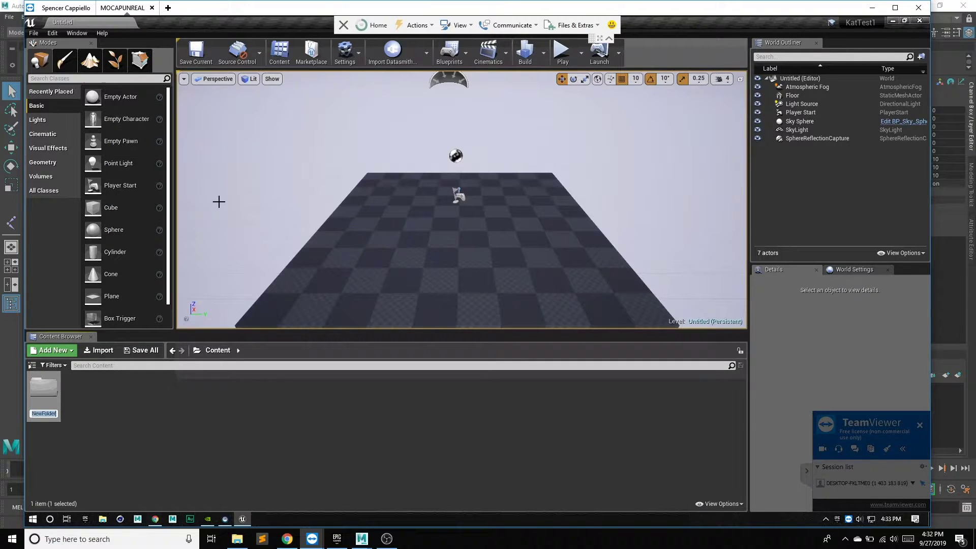
type("Avatar")
key("Return")
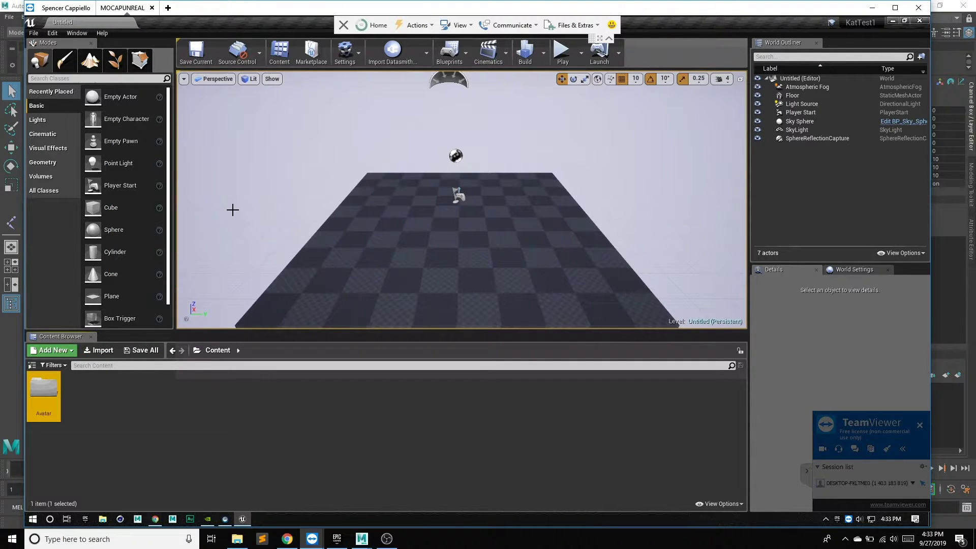
double_click(44, 394)
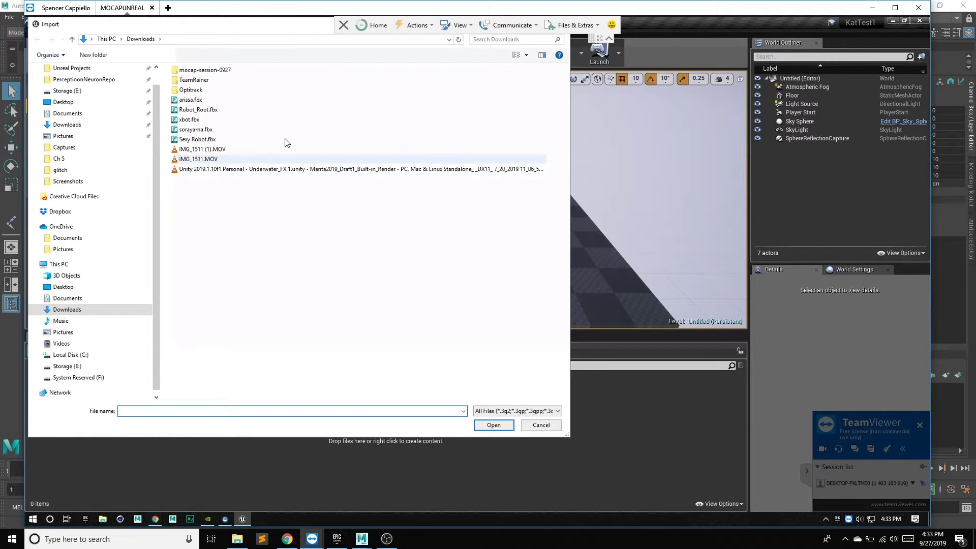
- Import Robot_Root.fbx into Avatar with the current options and begin saving all assets
left_click(207, 111)
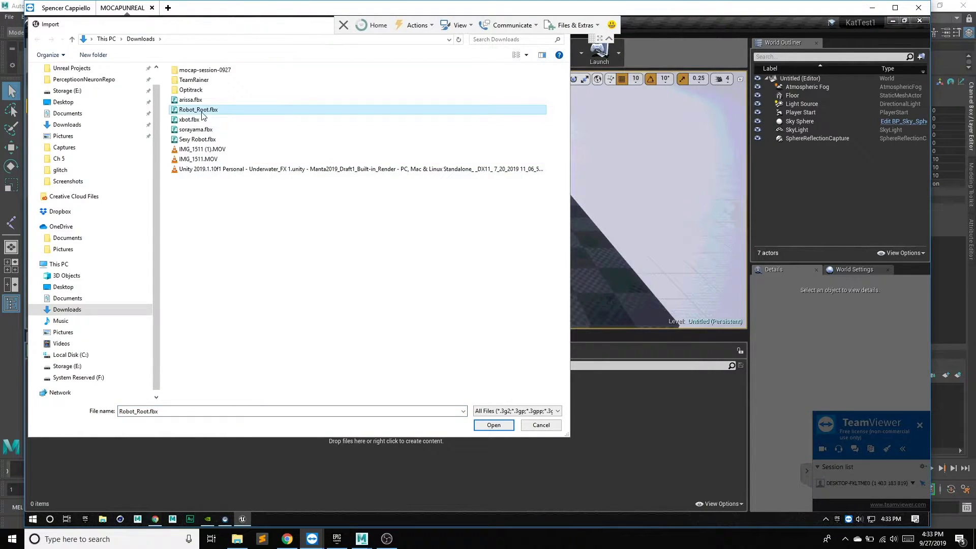
left_click(493, 425)
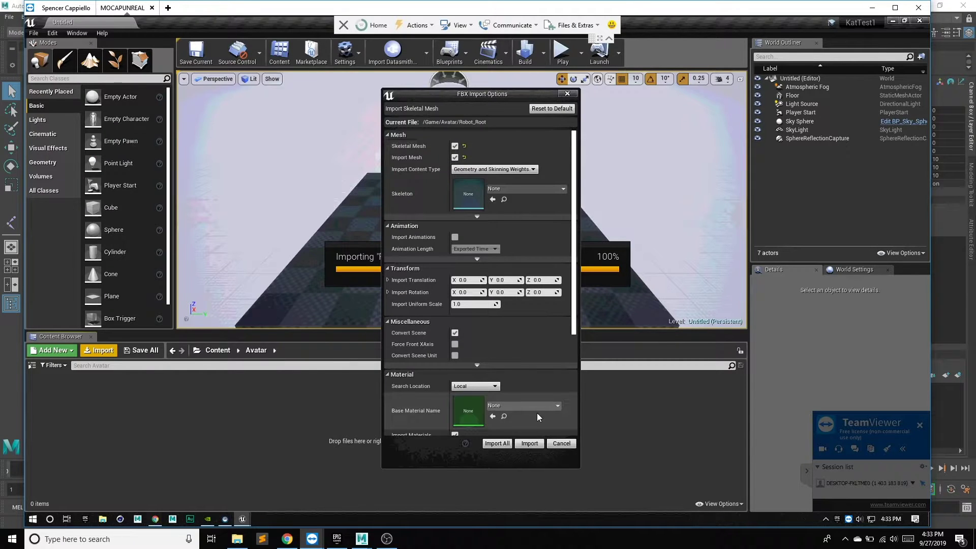
left_click(497, 443)
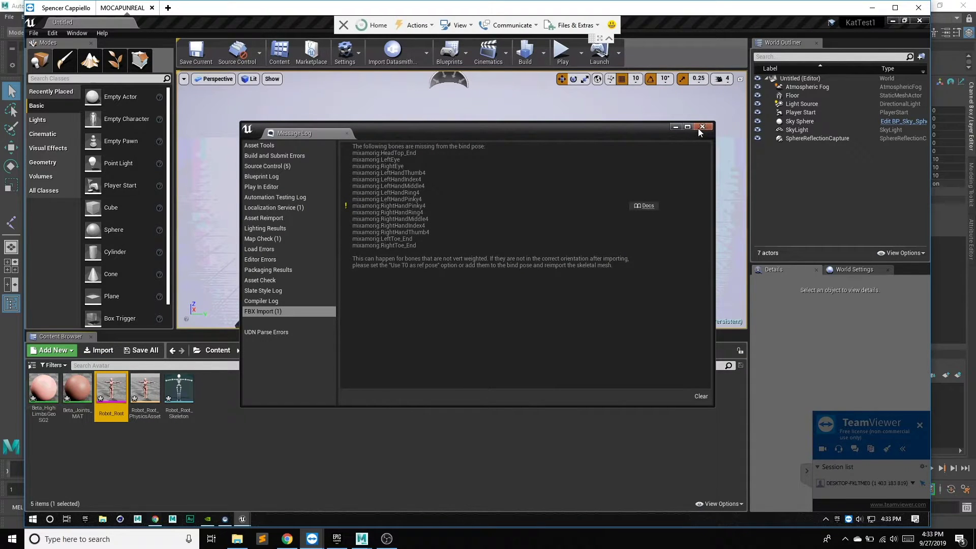
left_click(702, 127)
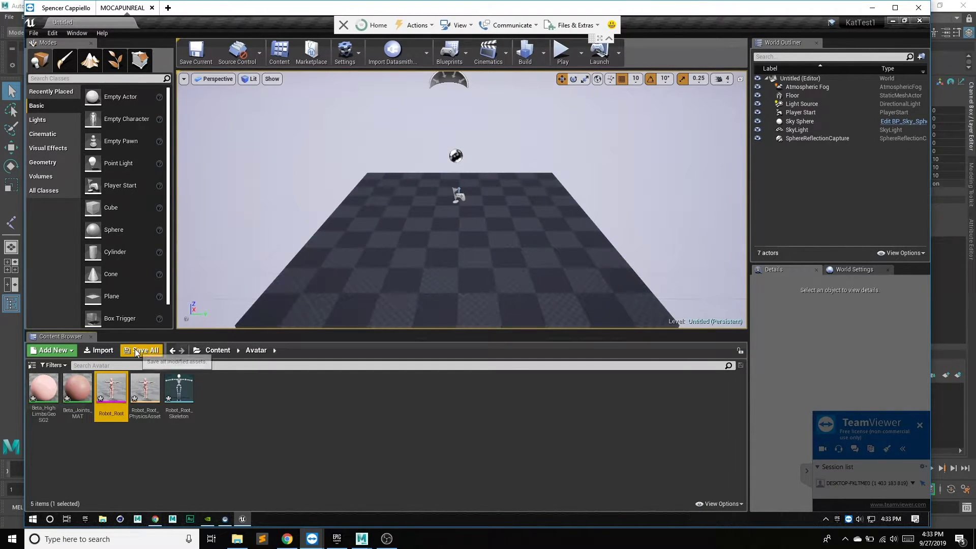
key("ctrl+shift+s")
- Save the five Avatar assets, then place an Optitrack Client Origin at location 0, 0, 15
left_click(548, 355)
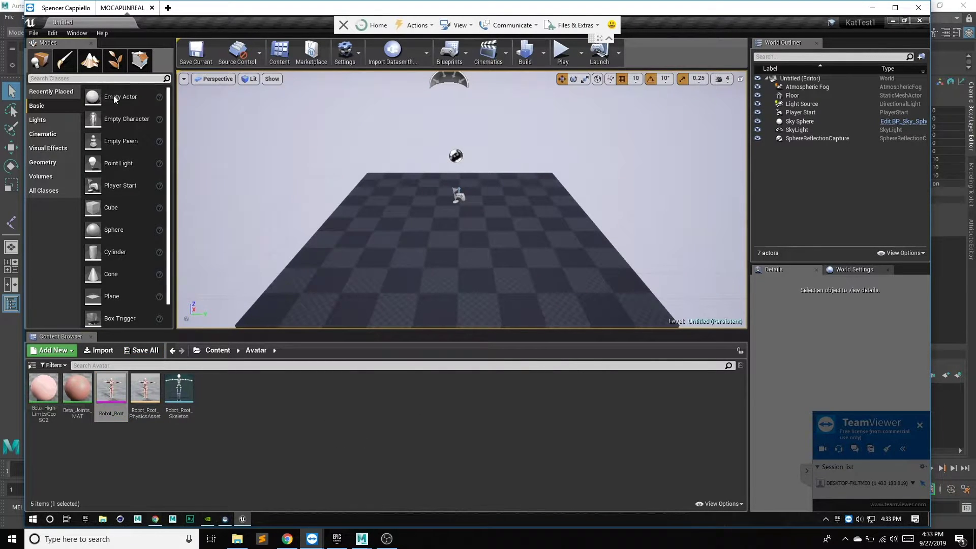
type("c;ie")
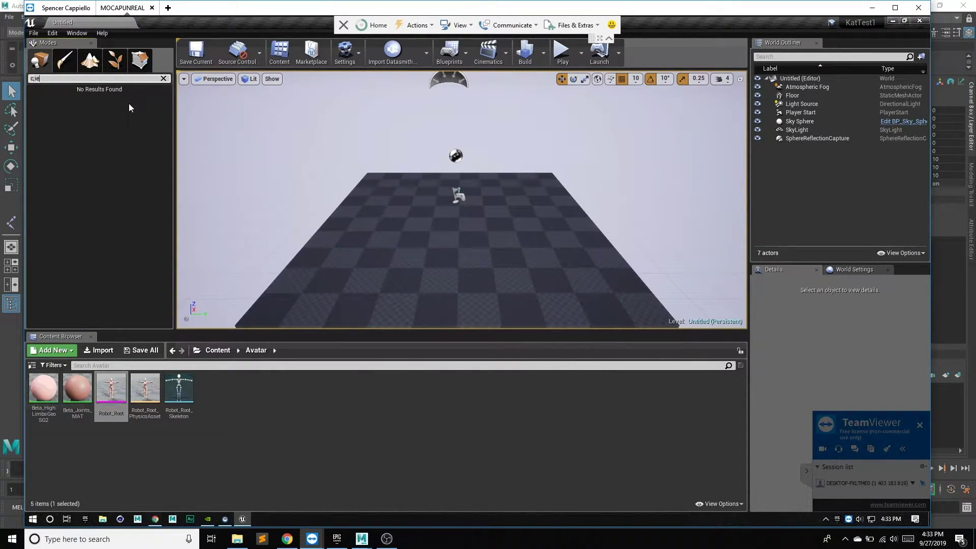
key("BackSpace")
key("BackSpace")
key("BackSpace")
type("lient")
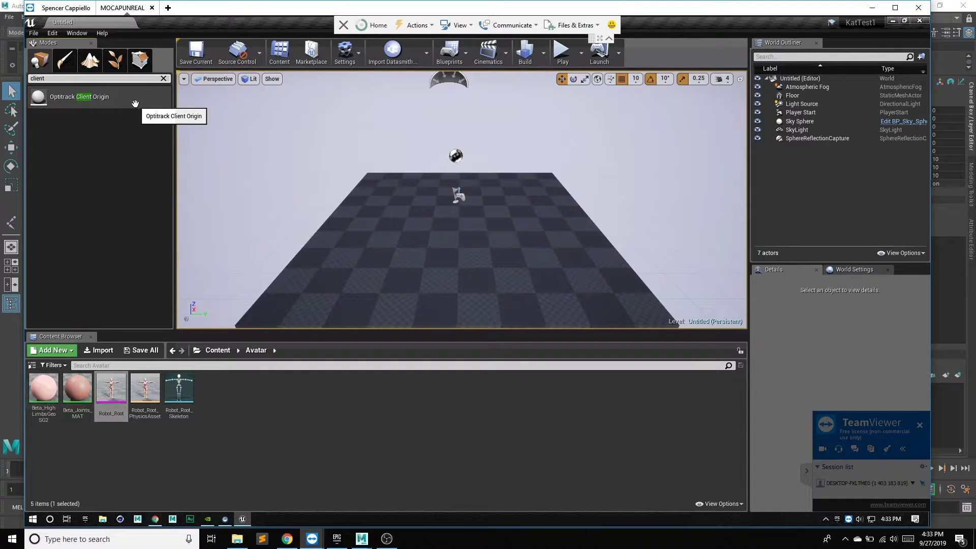
left_click_drag(102, 97, 455, 233)
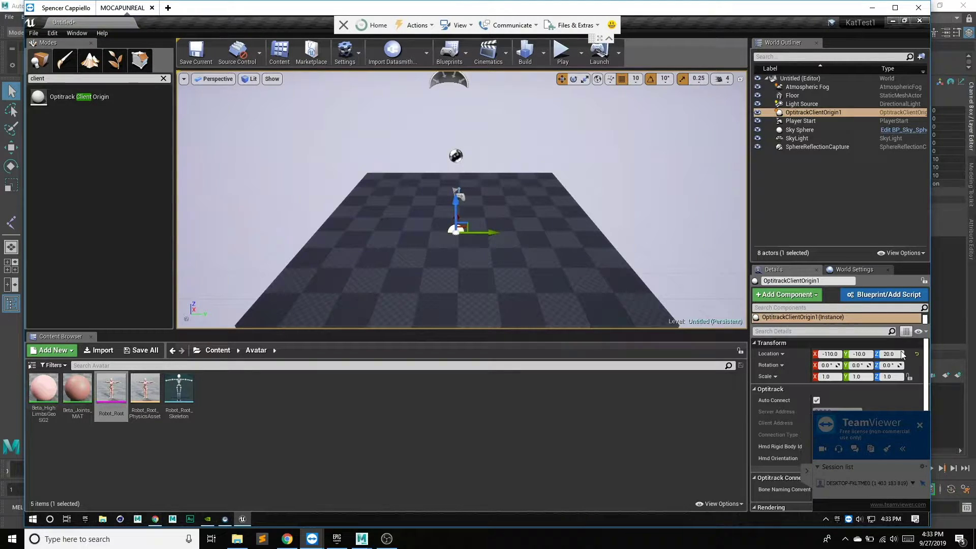
left_click(916, 354)
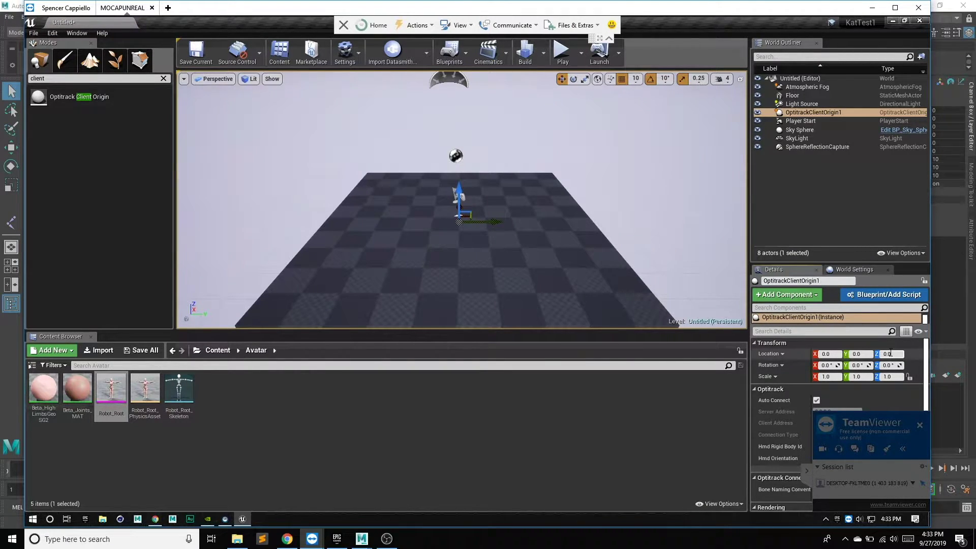
left_click(892, 354)
type("10")
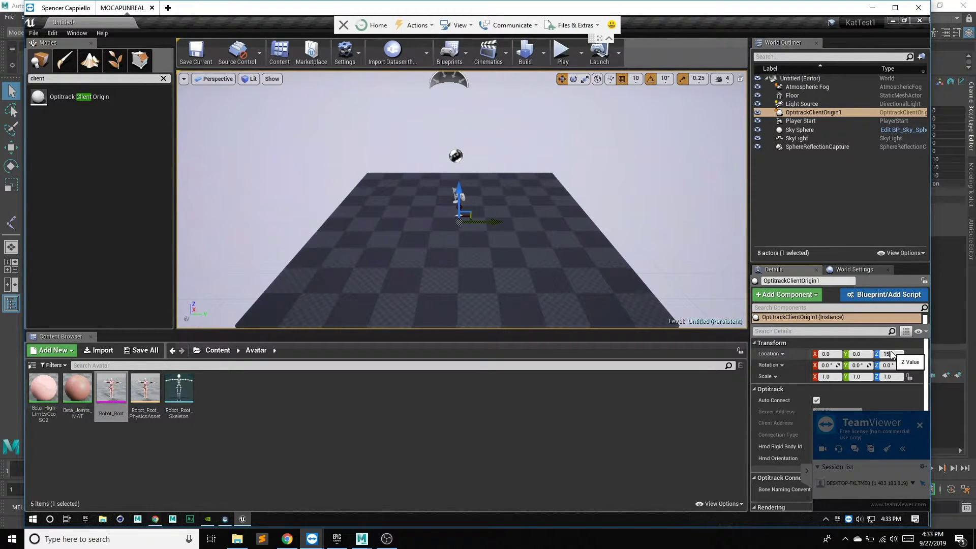
key("Return")
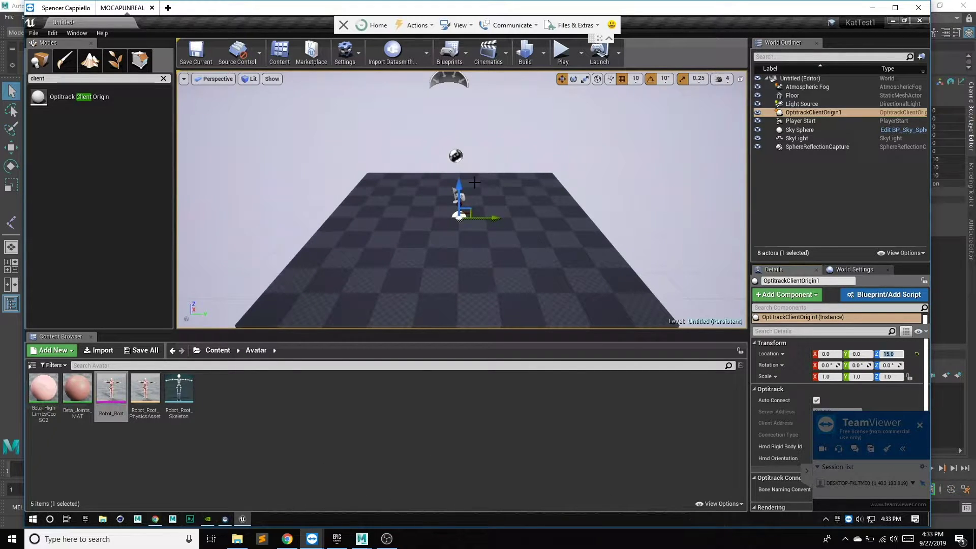
- Create animation blueprint ABP_Robot in Avatar, based on OptitrackAnimInstance and targeting Robot_Root_Skeleton
right_click(279, 403)
mouse_move(324, 294)
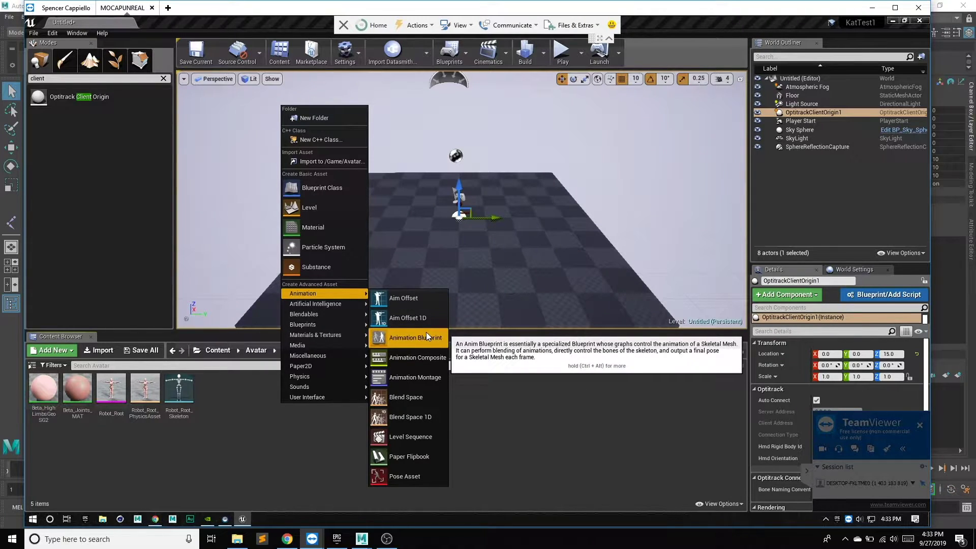
left_click(426, 332)
left_click(430, 137)
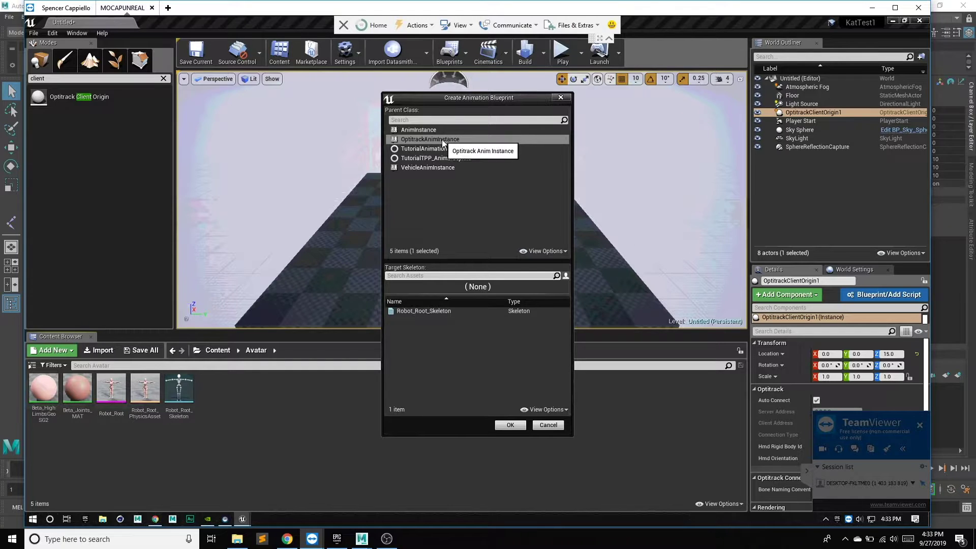
left_click(423, 311)
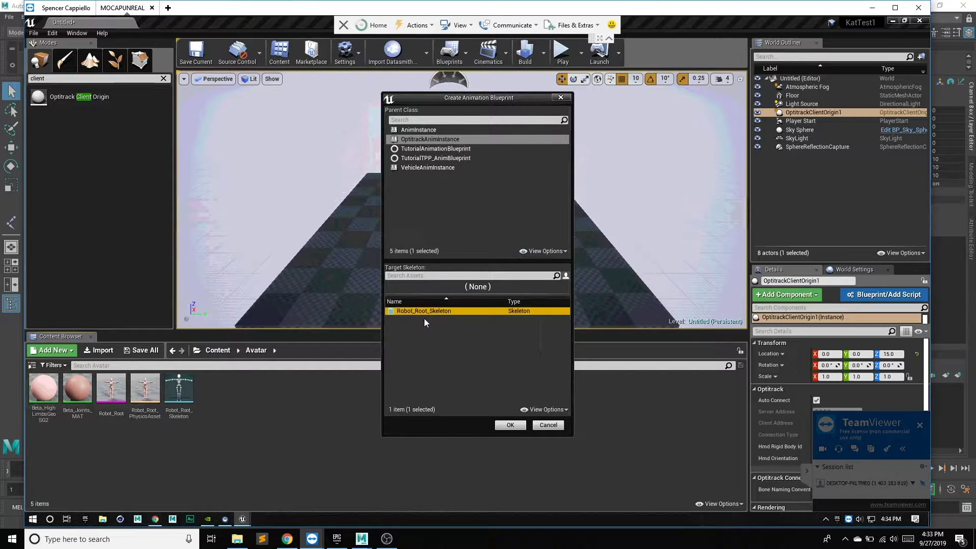
left_click(509, 425)
type("ABP_Robo")
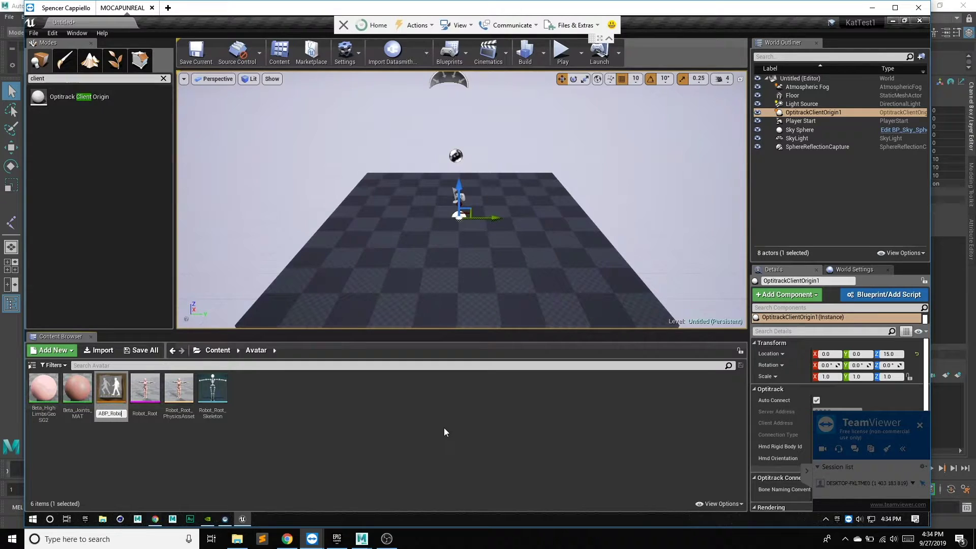
type("t")
key("Return")
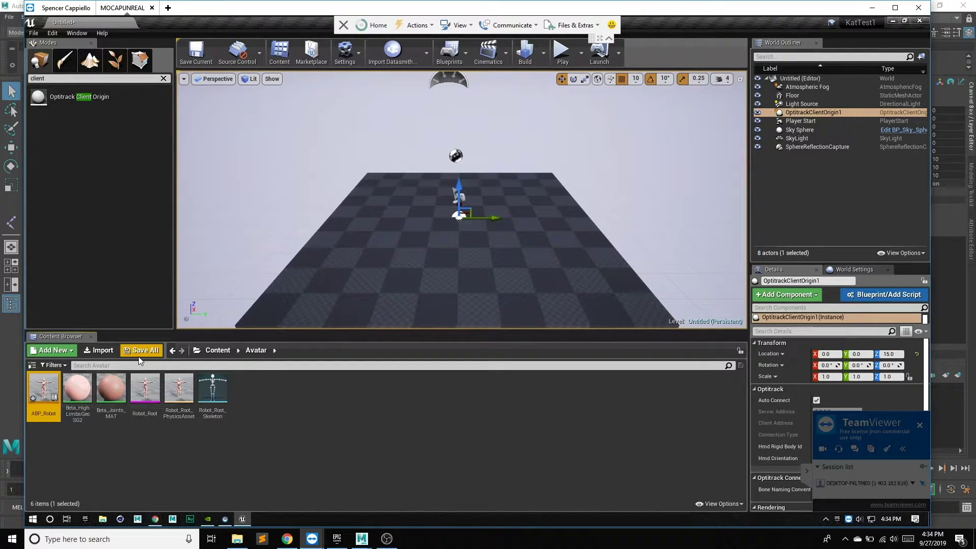
- Save all unsaved assets and the level under its current name
left_click(139, 355)
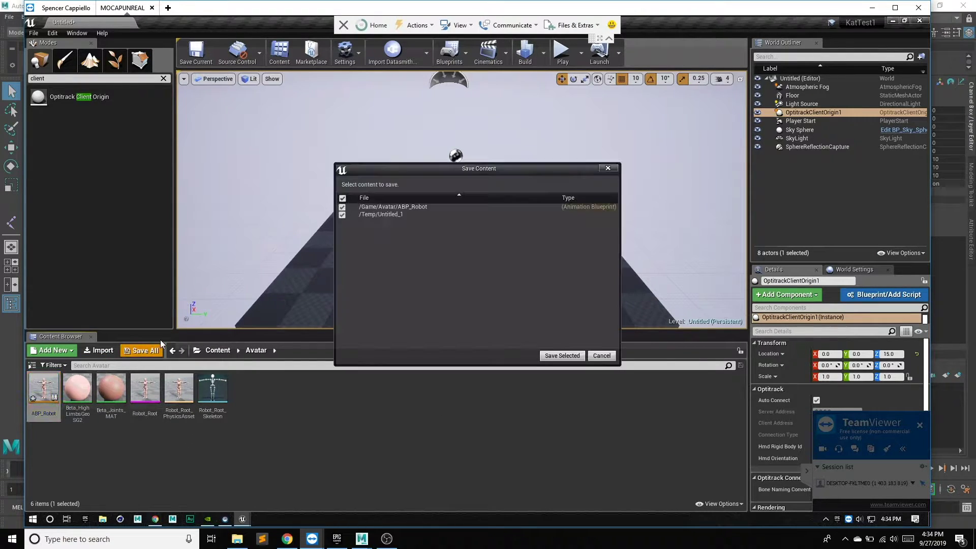
left_click(562, 355)
left_click(705, 416)
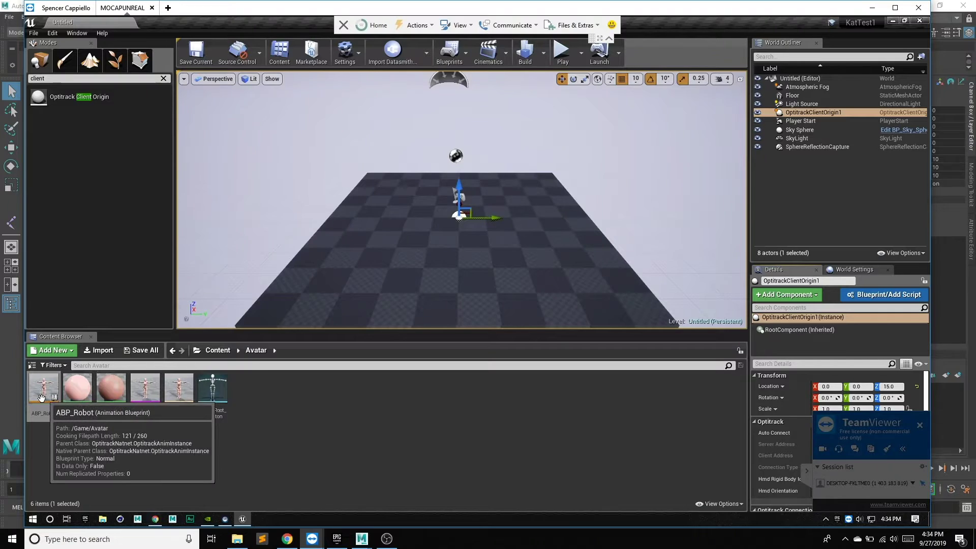
- Place ABP_Robot on the level floor and add an OptiTrack Skeleton component
left_click_drag(44, 388, 407, 247)
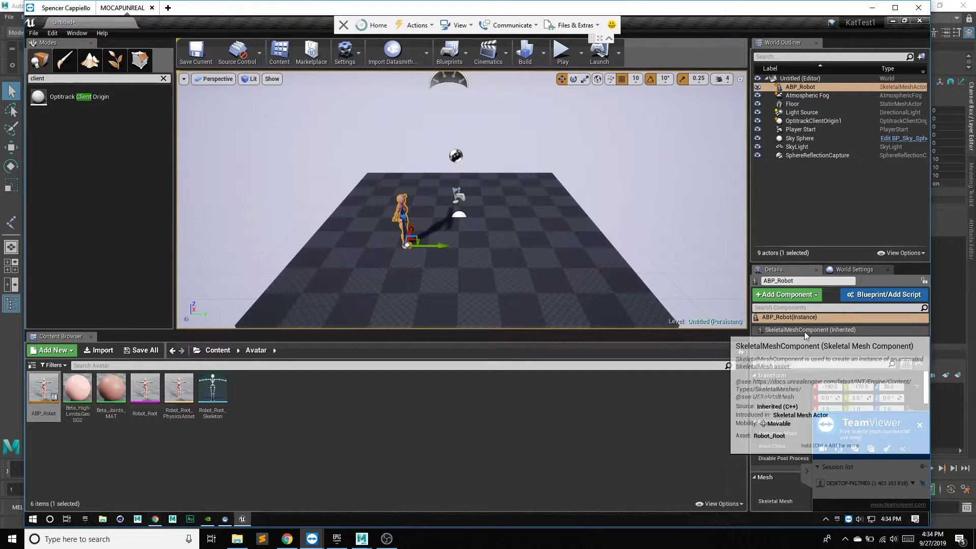
left_click(796, 296)
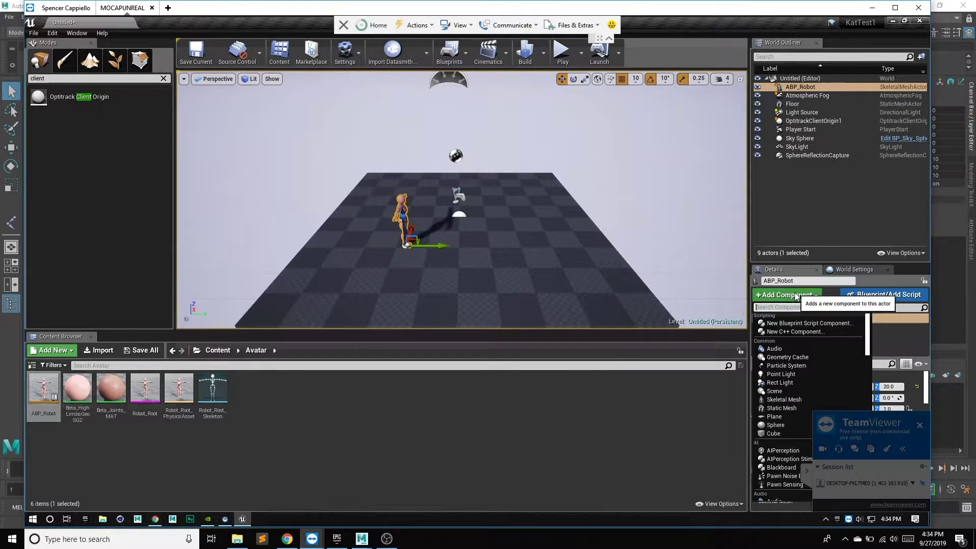
type("opt")
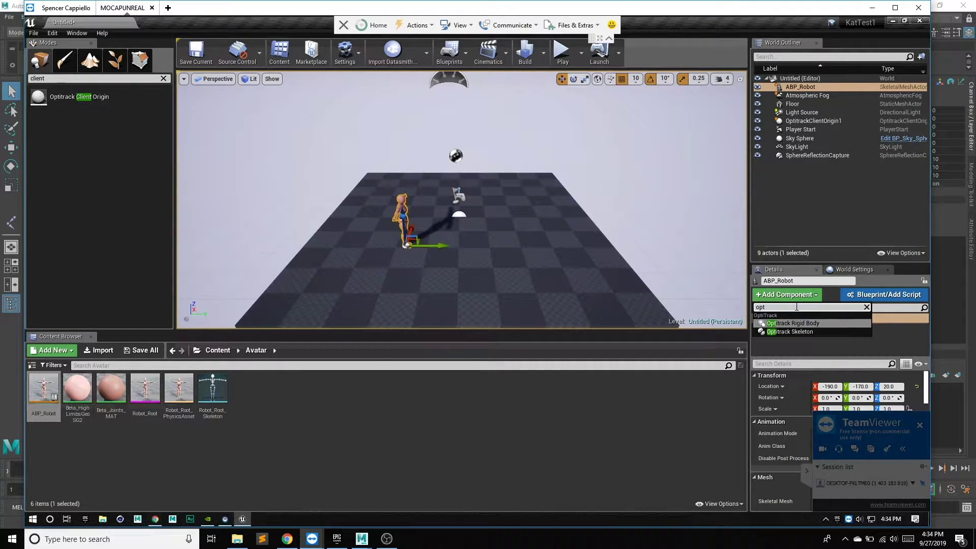
left_click(788, 332)
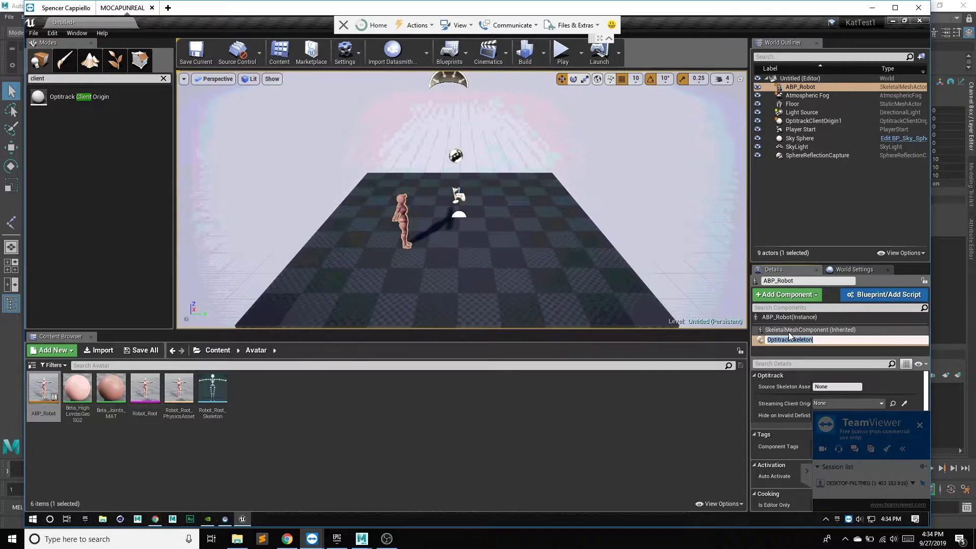
key("Return")
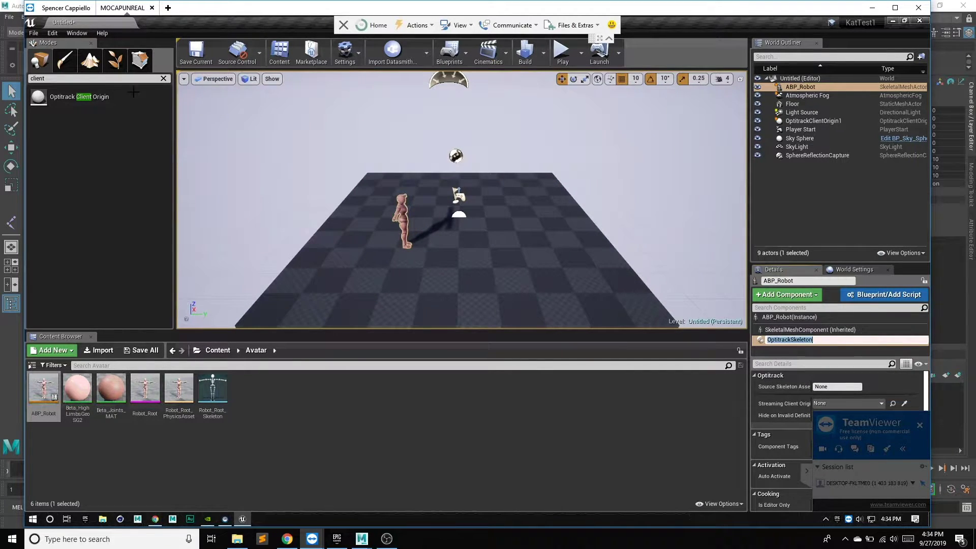
- Set the component's source skeleton to Actor1 and streaming client origin to OptitrackClientOrigin1
left_click(67, 9)
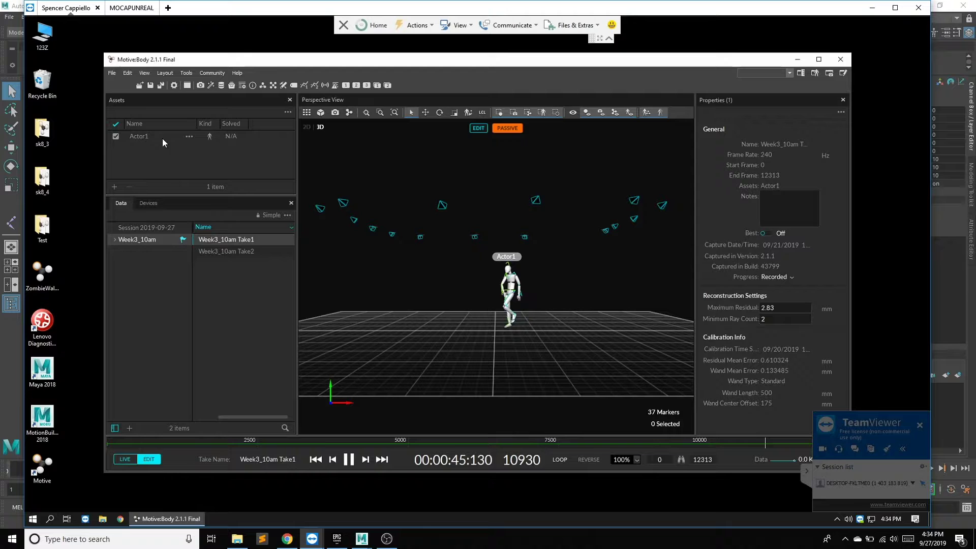
left_click(130, 7)
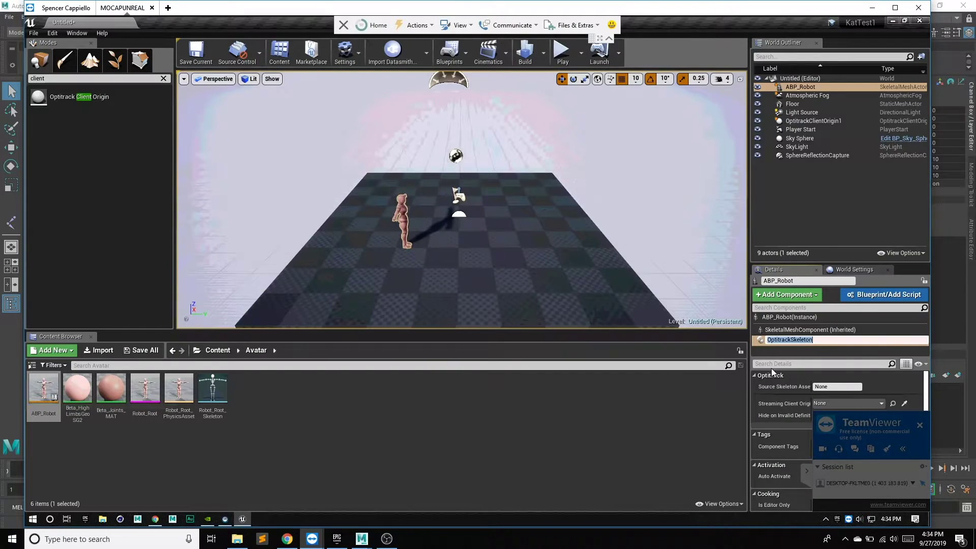
left_click(818, 387)
type("Actor1")
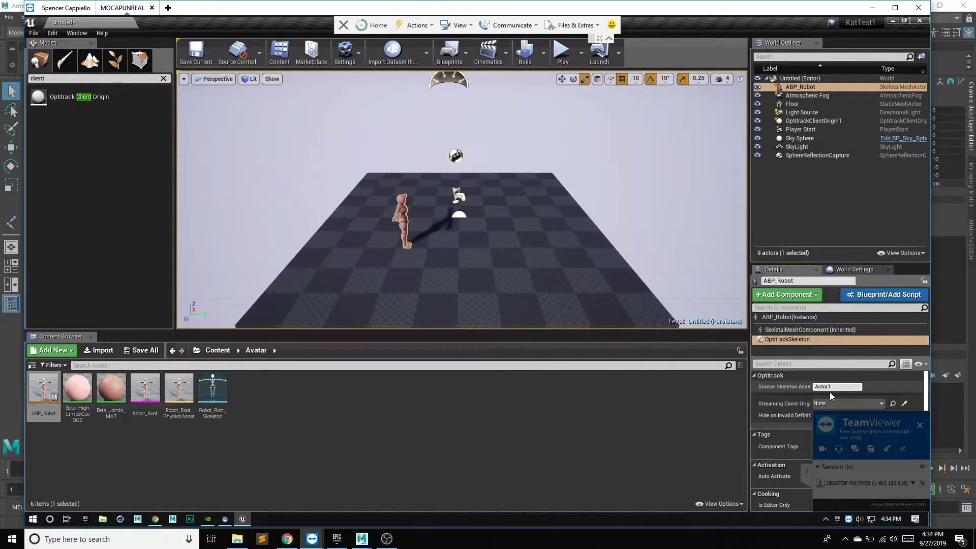
left_click(834, 401)
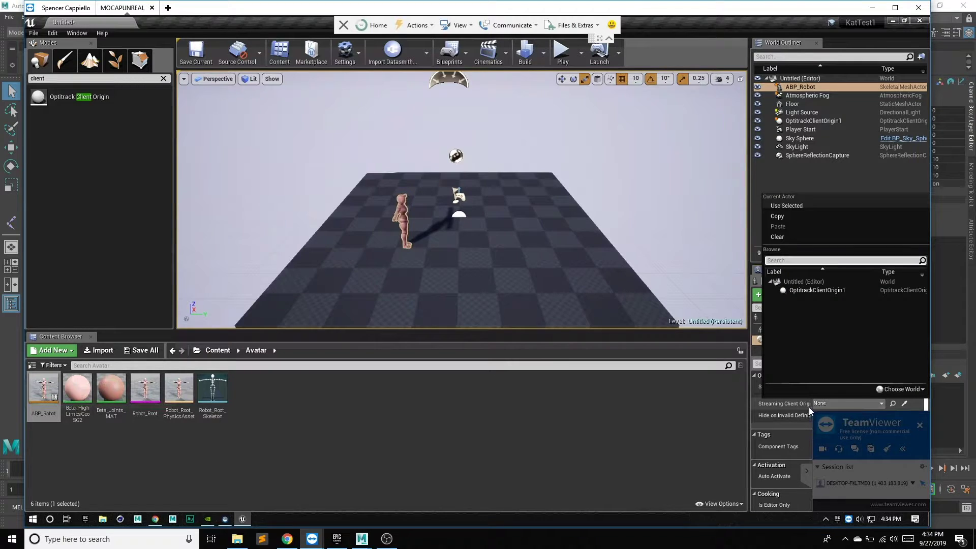
left_click(828, 290)
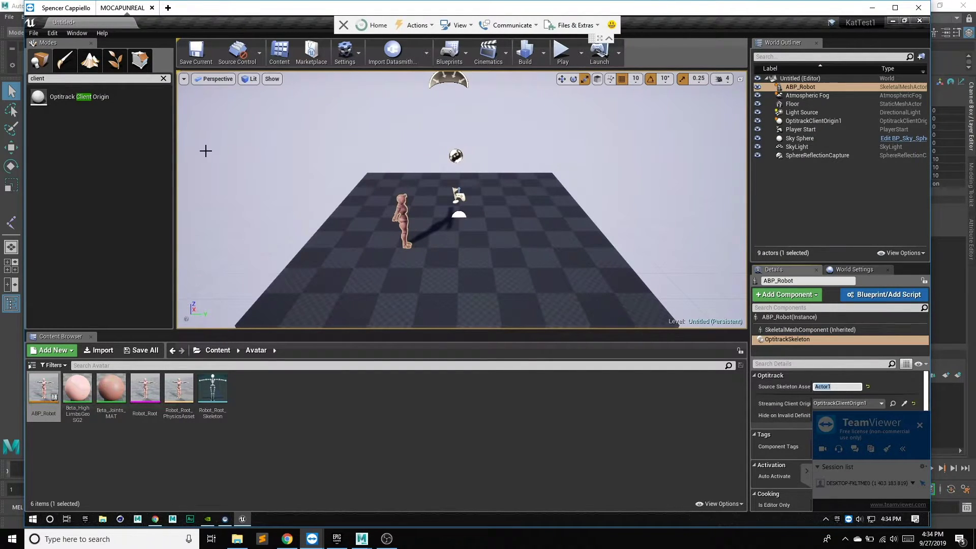
left_click(202, 57)
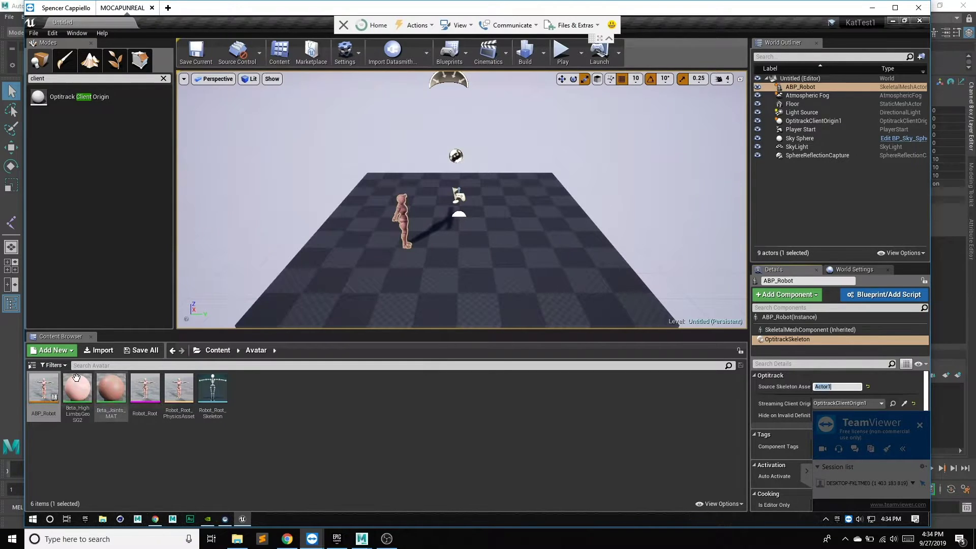
- In ABP_Robot's Anim Graph, add an OptiTrack Skeleton node feeding Final Animation Pose
double_click(44, 391)
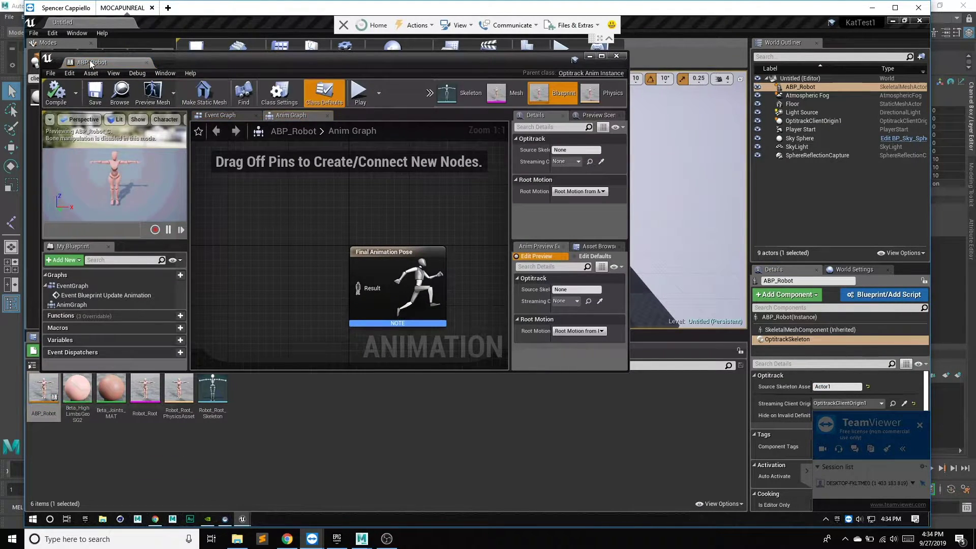
left_click_drag(152, 22, 147, 22)
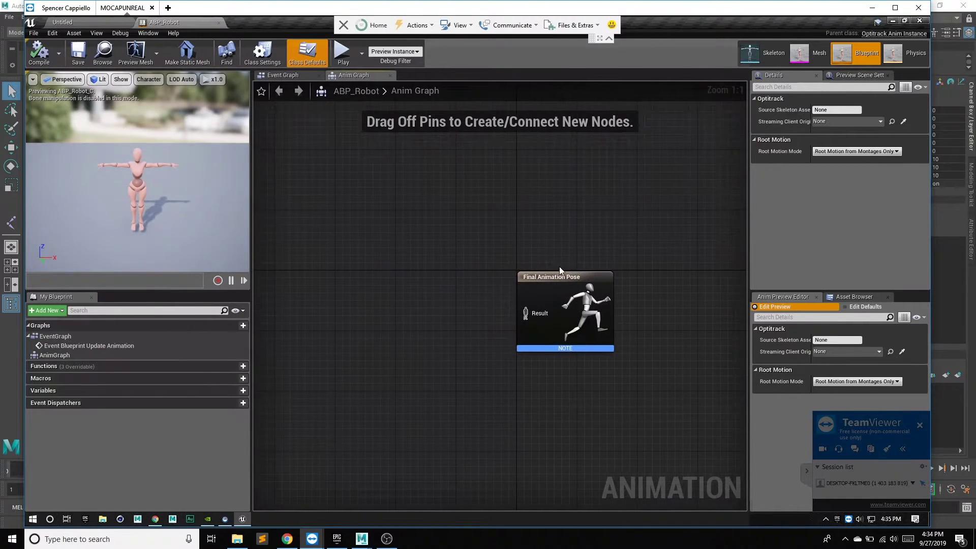
right_click(352, 274)
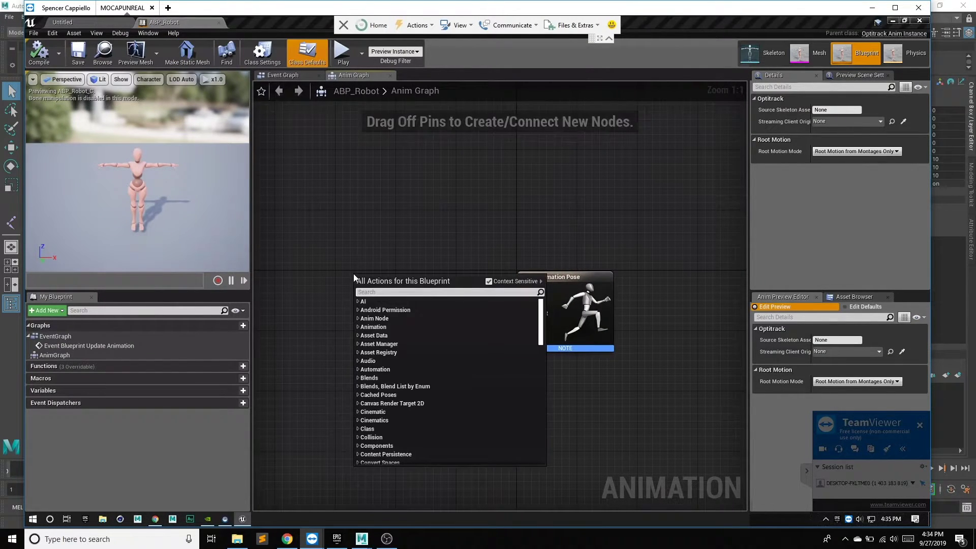
type("optri")
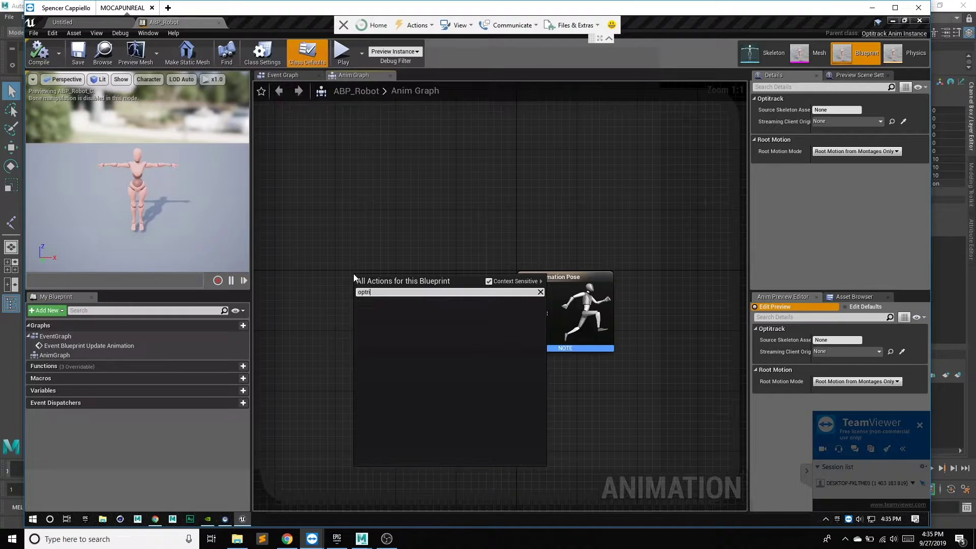
key("BackSpace")
key("BackSpace")
type("itra")
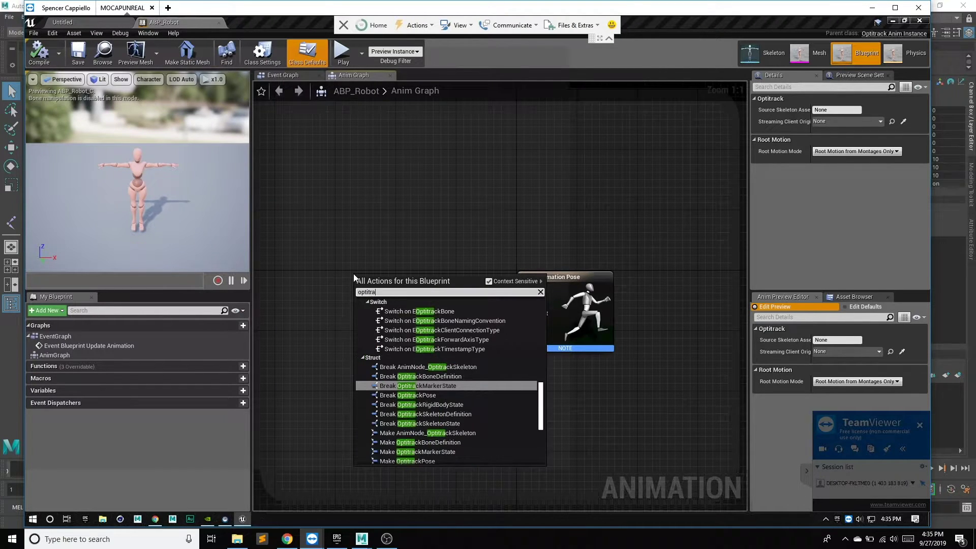
type("ck sele")
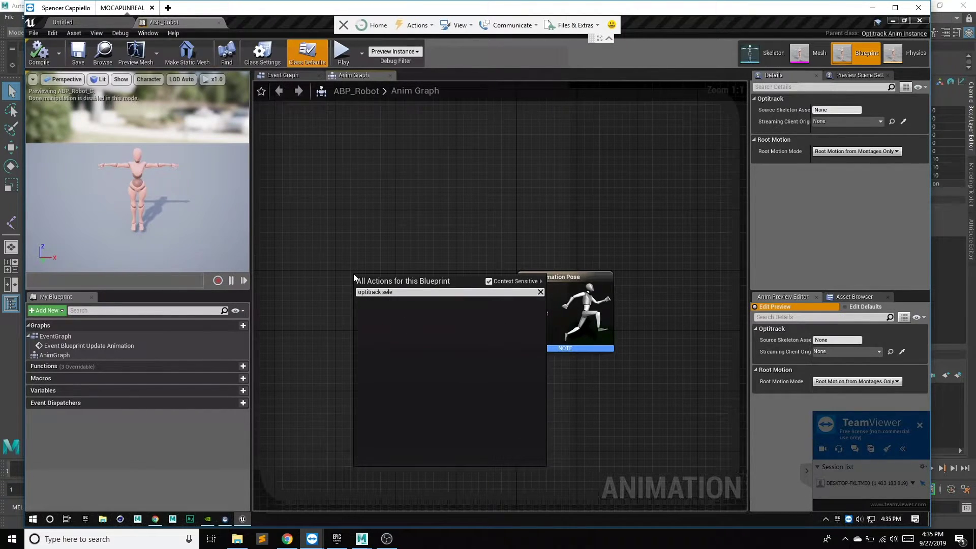
key("BackSpace")
key("BackSpace")
key("BackSpace")
type("kel")
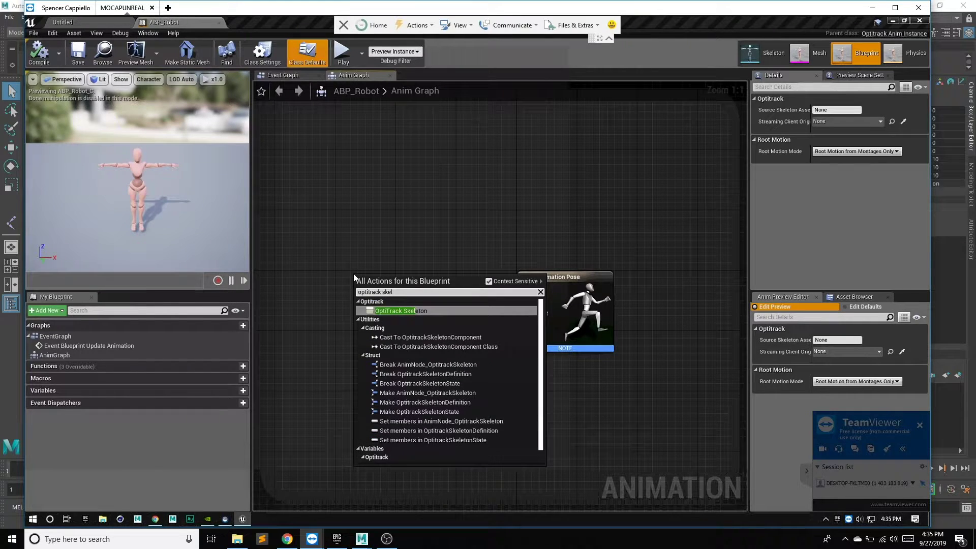
left_click(396, 310)
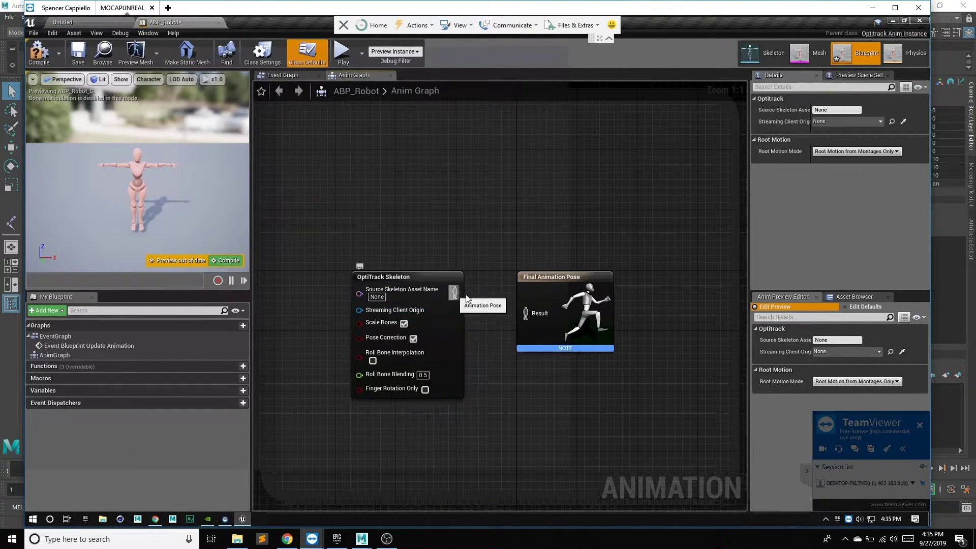
left_click_drag(467, 299, 526, 314)
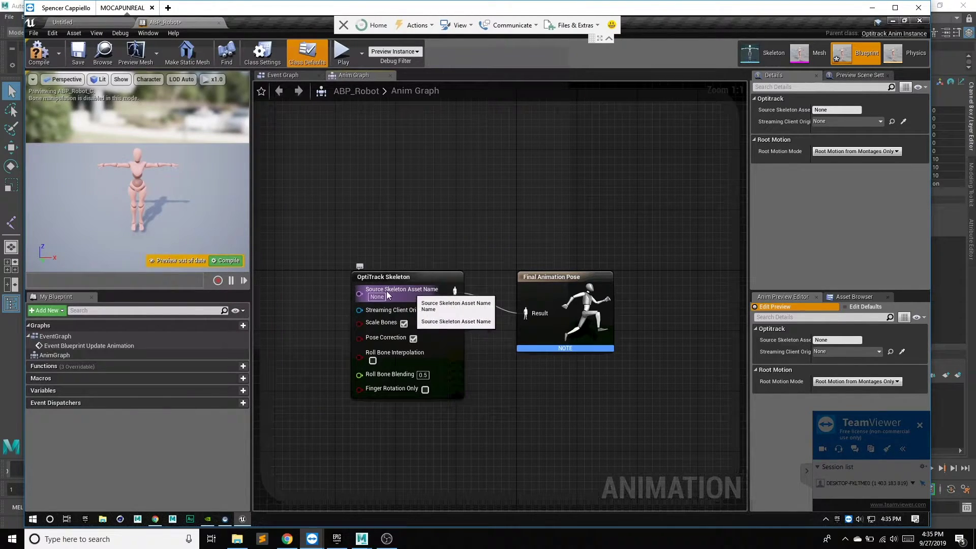
- Feed the node from Get Source Skeleton Asset Name and Get Streaming Client Origin getters
left_click(89, 23)
left_click(823, 339)
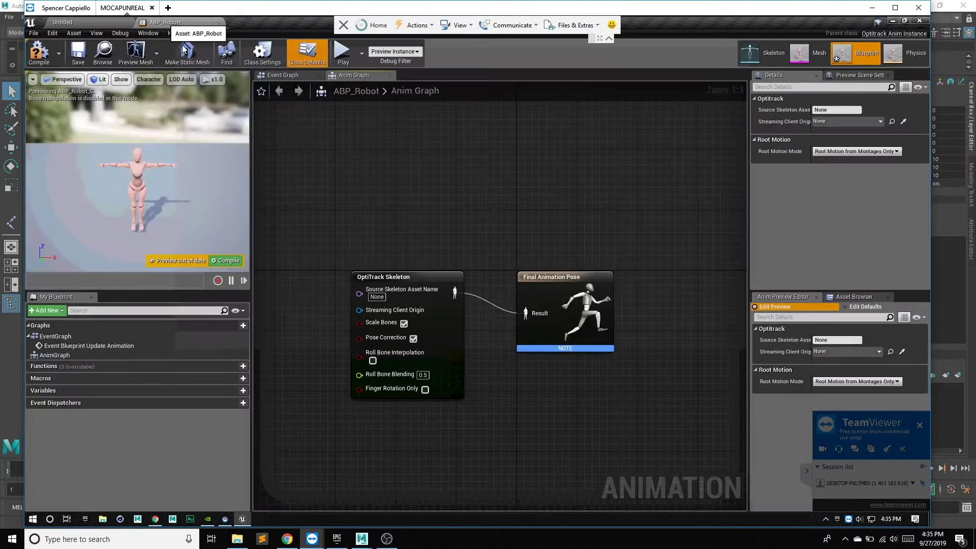
left_click(163, 22)
left_click_drag(359, 294, 355, 218)
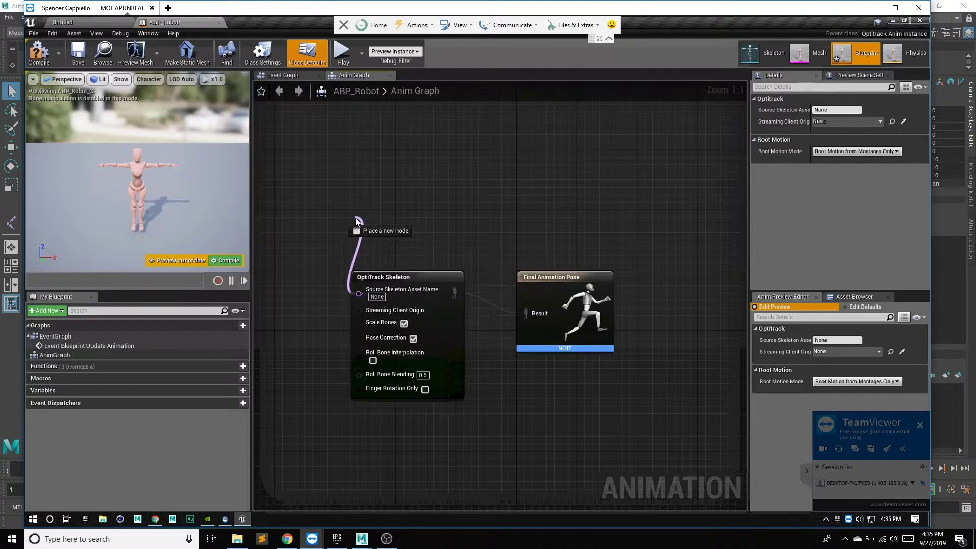
type("get sour")
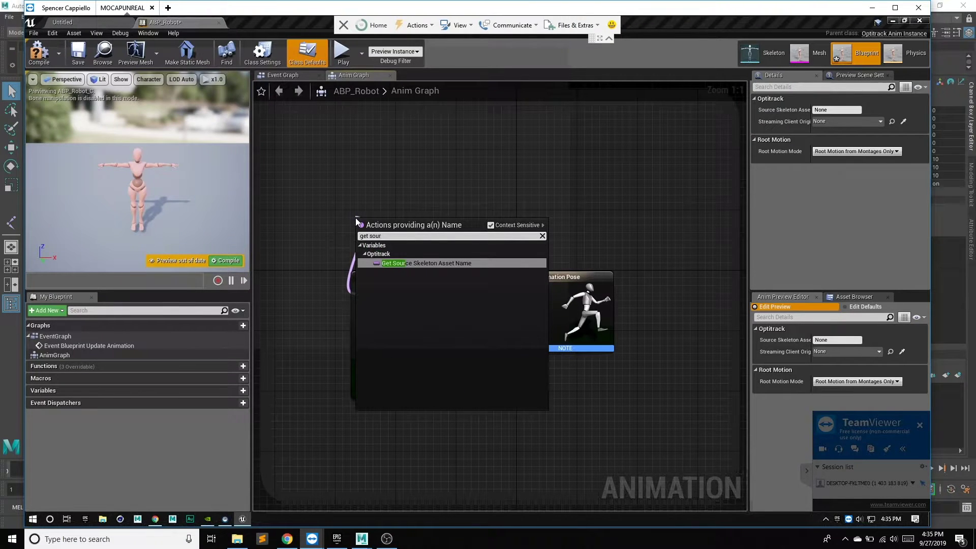
left_click(427, 265)
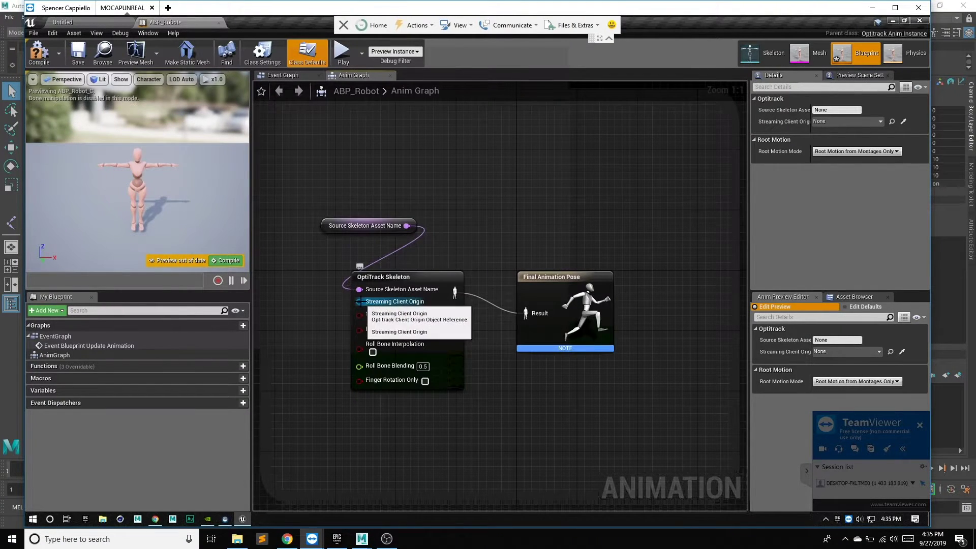
mouse_move(395, 295)
left_mouse_down()
mouse_move(347, 276)
mouse_move(352, 255)
left_mouse_up()
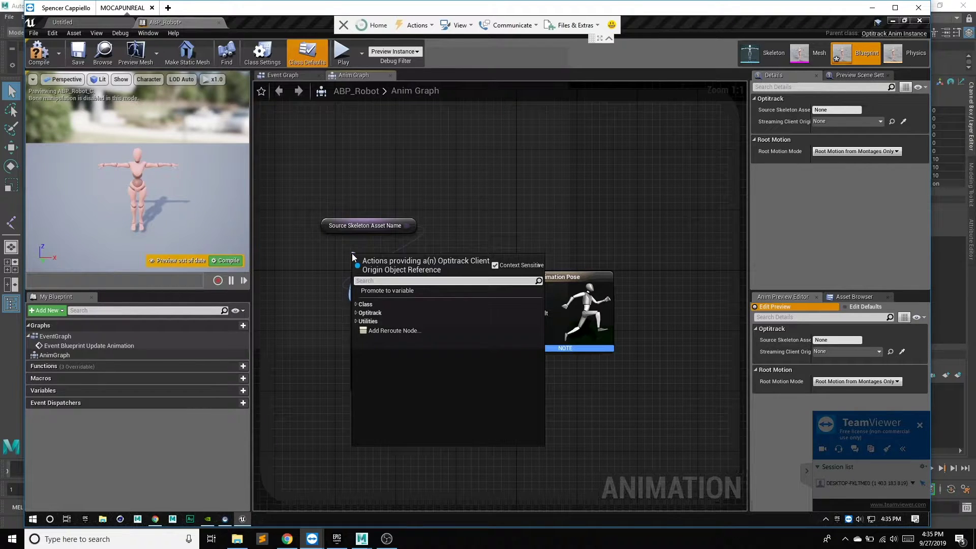
type("get stre")
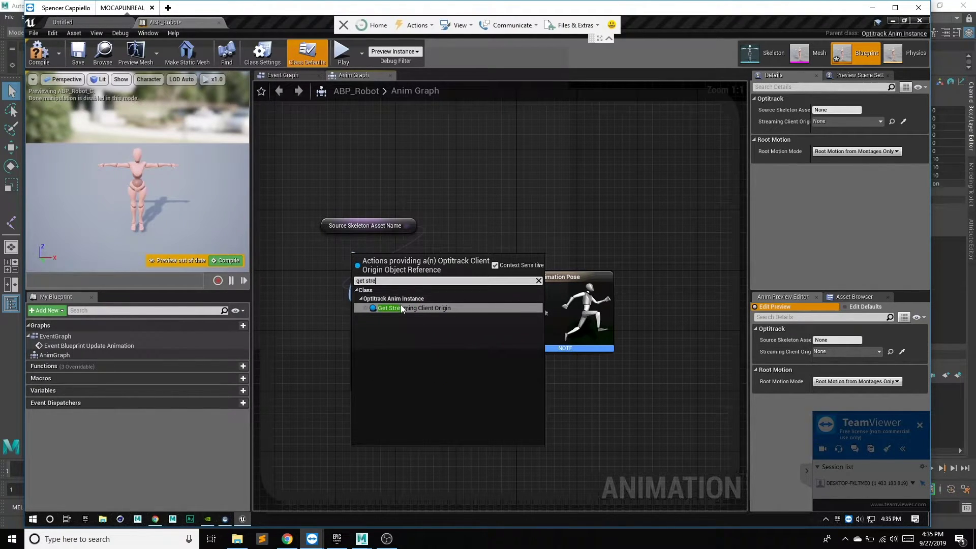
left_click(401, 306)
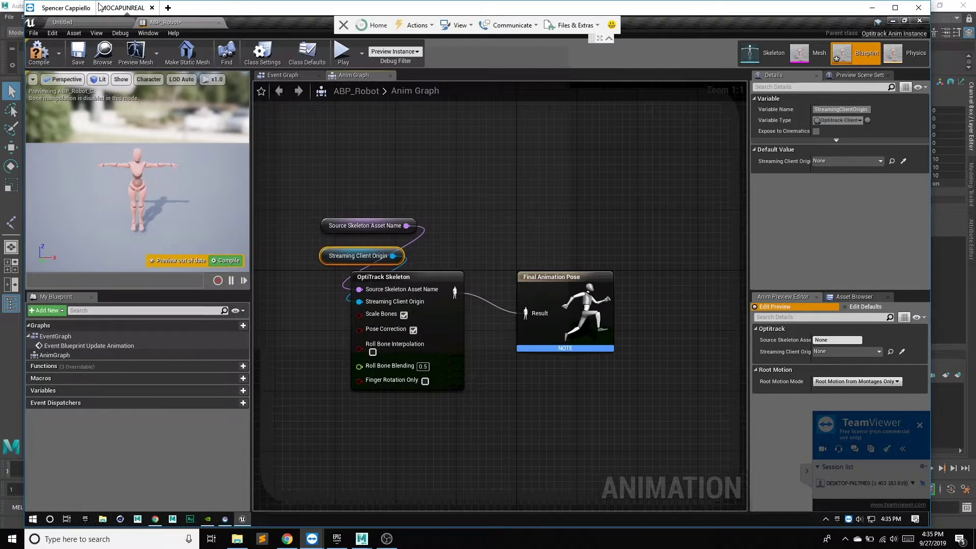
left_click(62, 22)
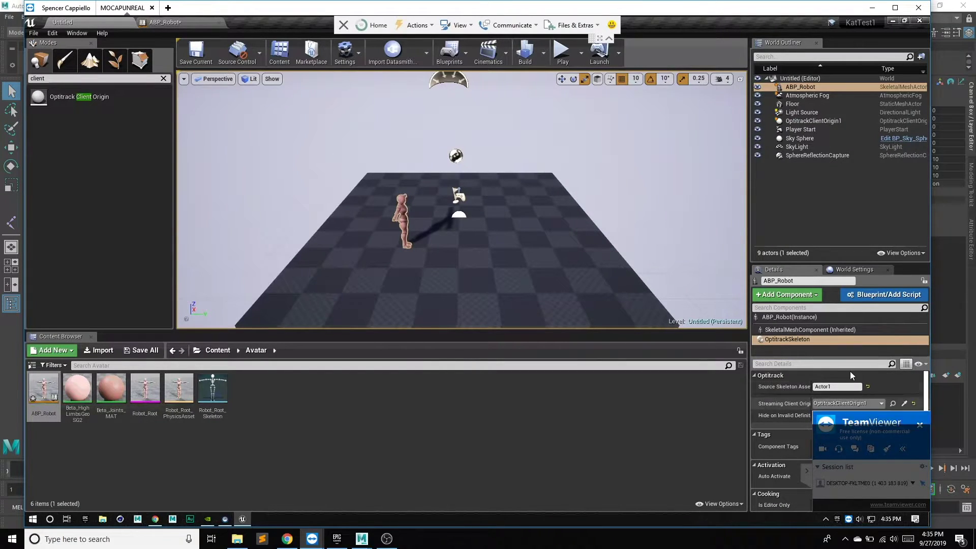
left_click(166, 23)
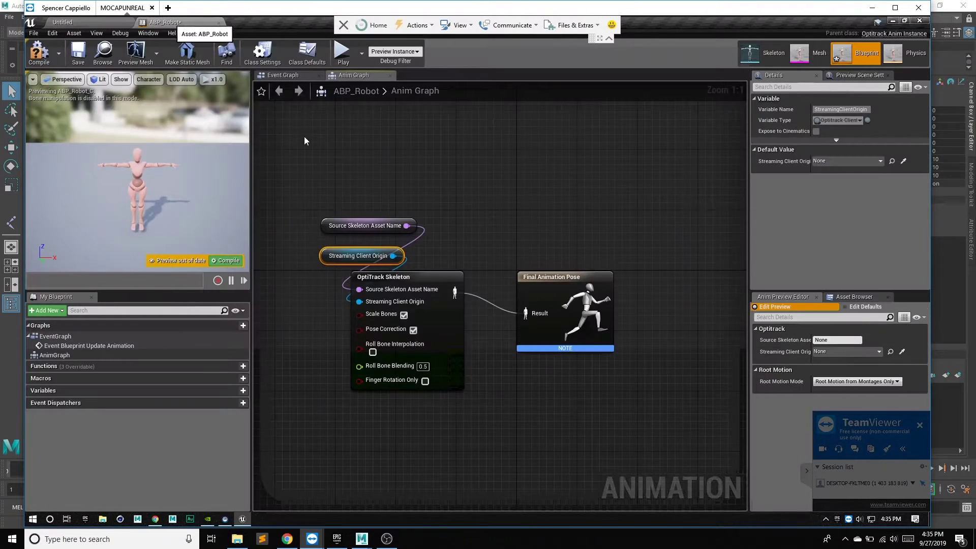
left_click(415, 275)
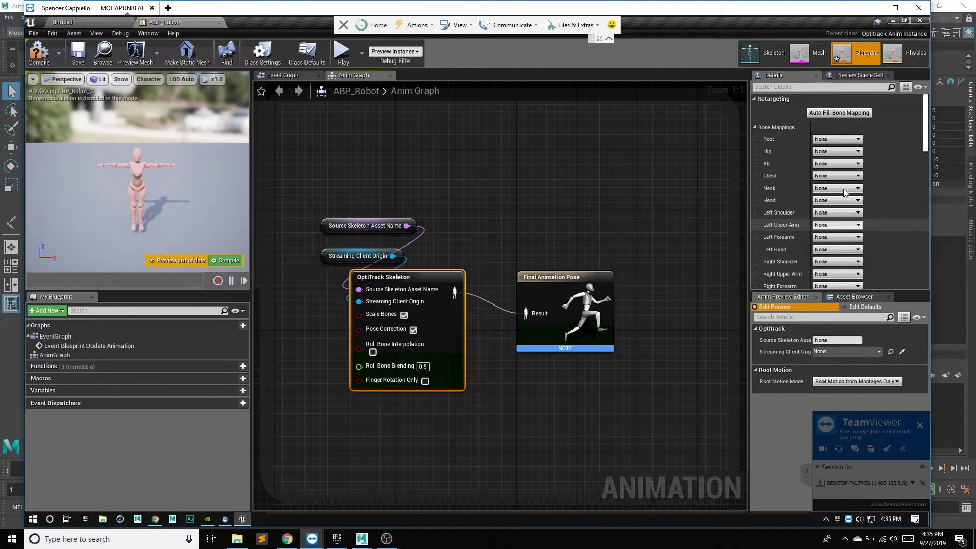
- Fill ABP_Robot's bone mappings automatically with Auto Fill Bone Mapping after trying Root and Hip manually
left_click(829, 139)
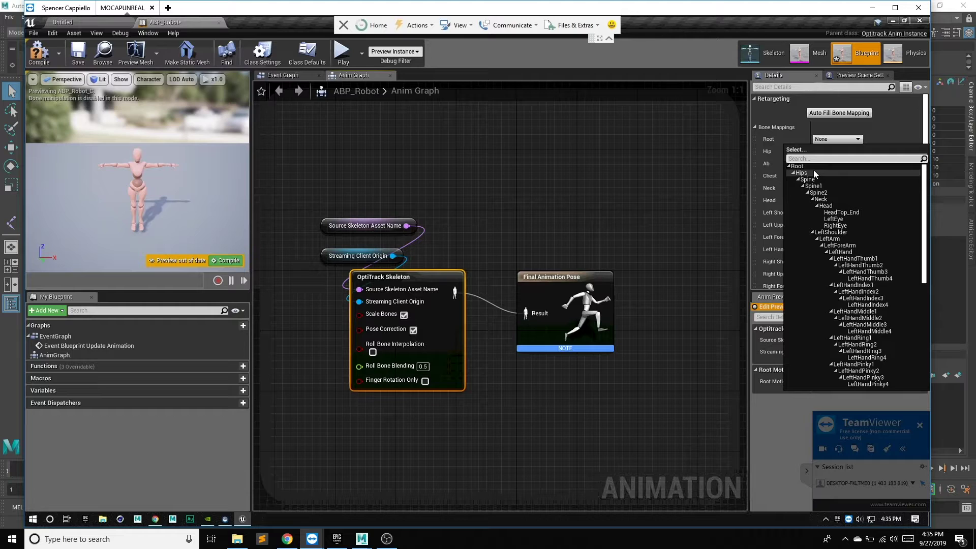
left_click(811, 167)
left_click(836, 151)
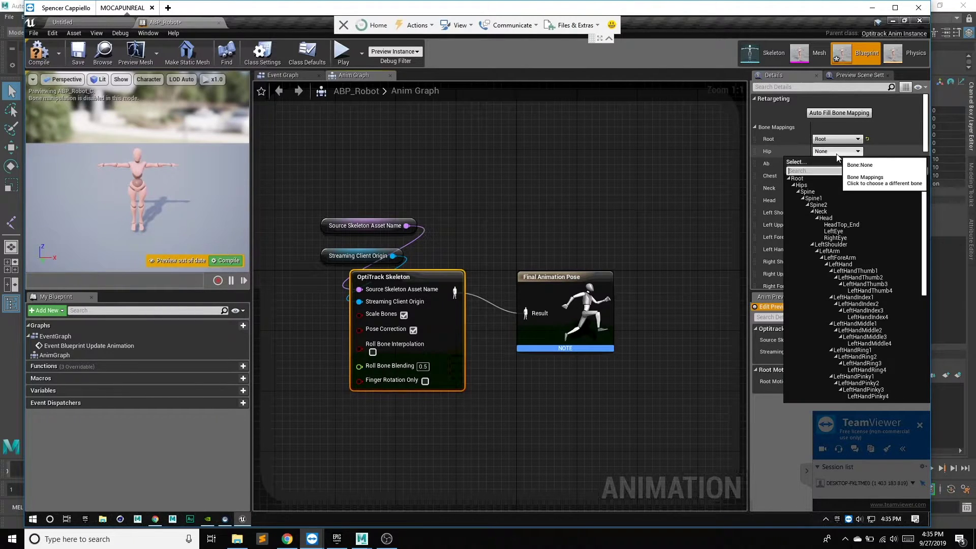
left_click(803, 185)
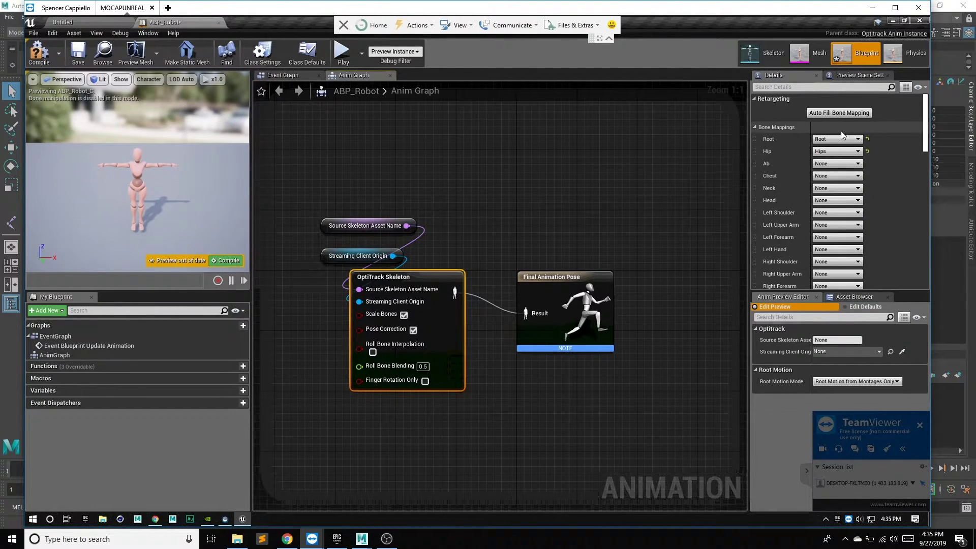
left_click(866, 138)
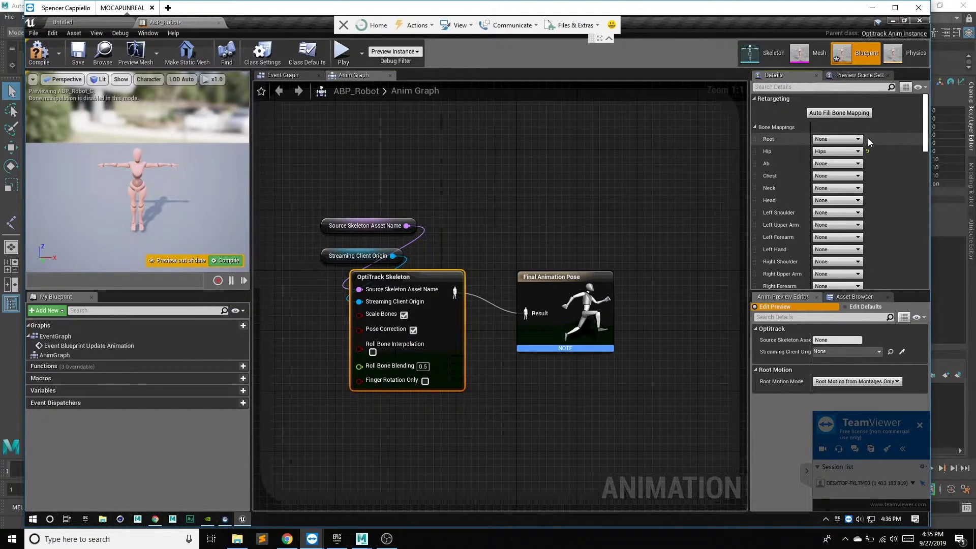
left_click(868, 151)
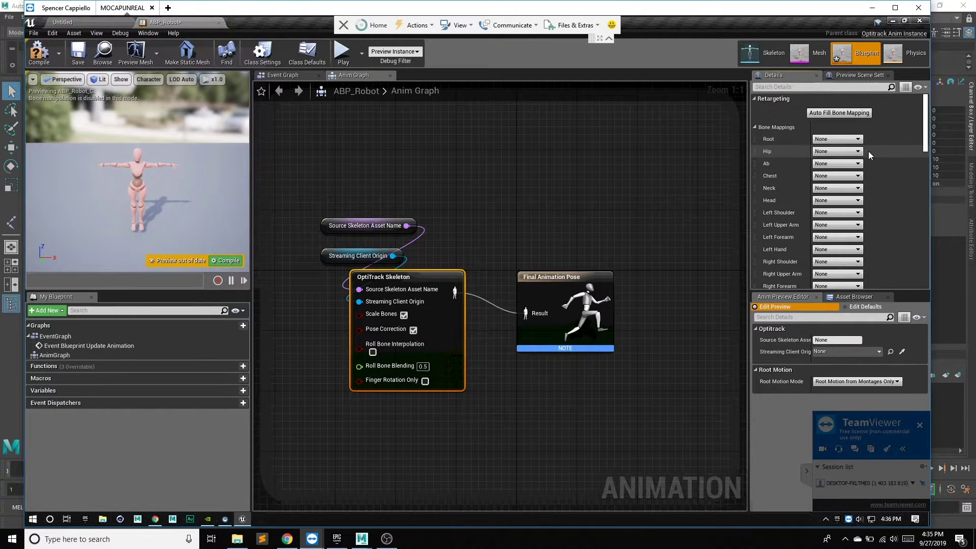
left_click(839, 113)
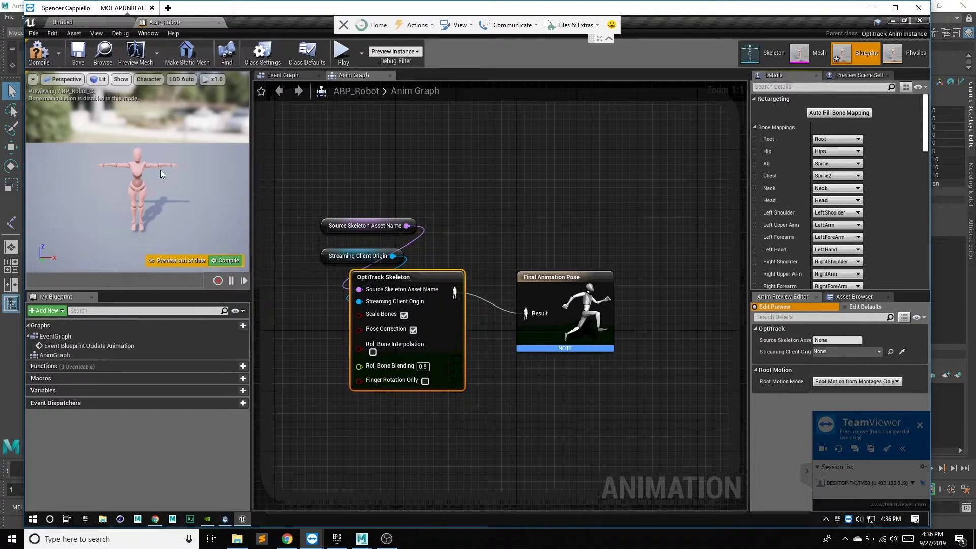
- Compile ABP_Robot and return to the level editor
left_click(34, 61)
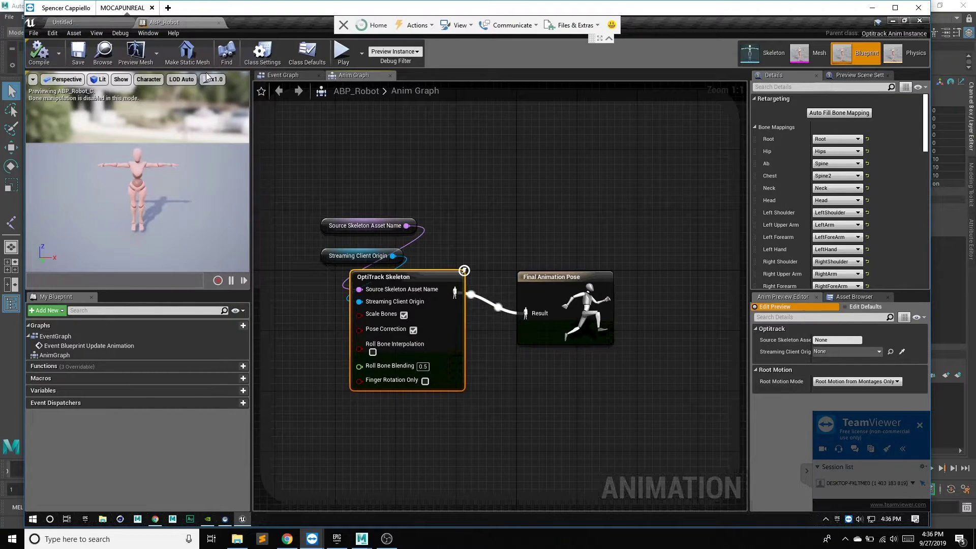
left_click(73, 21)
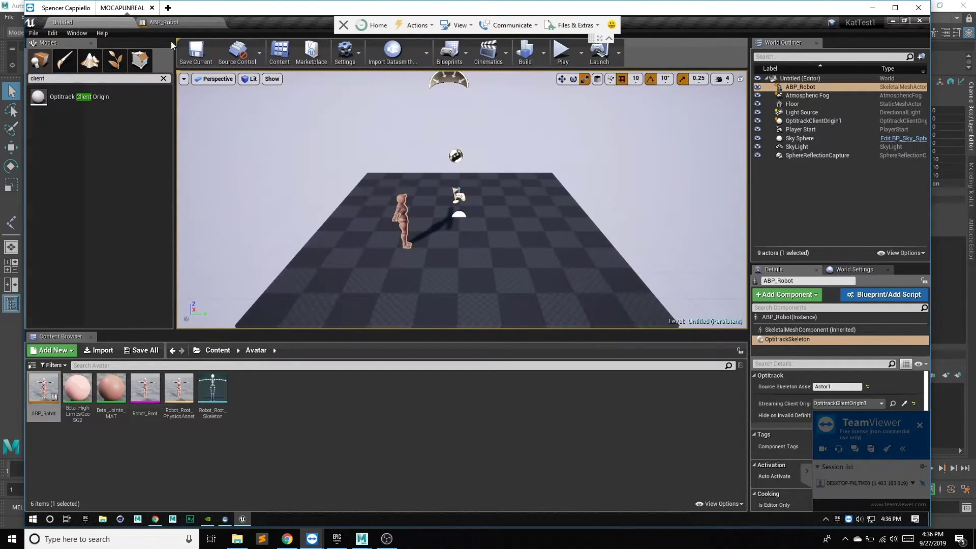
left_click(167, 23)
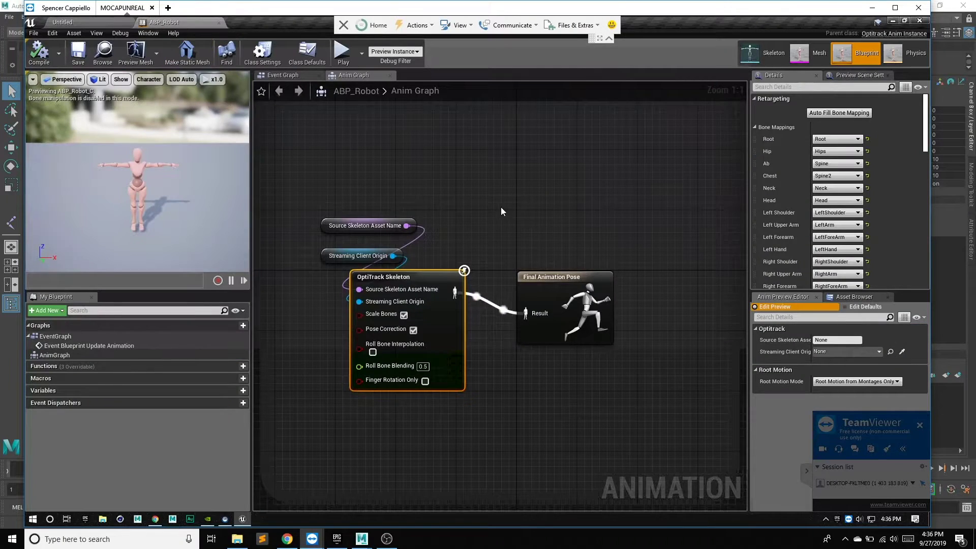
left_click(61, 8)
left_click(122, 8)
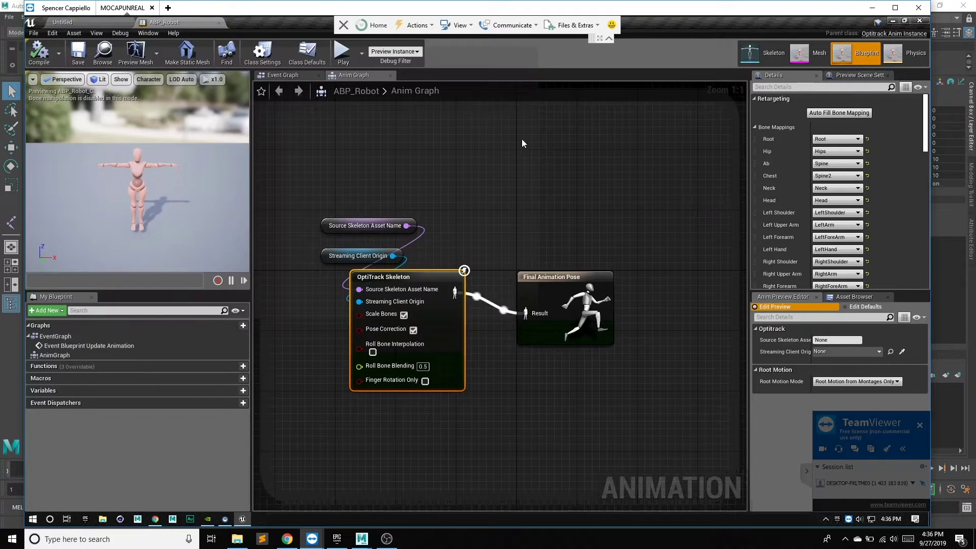
left_click(63, 22)
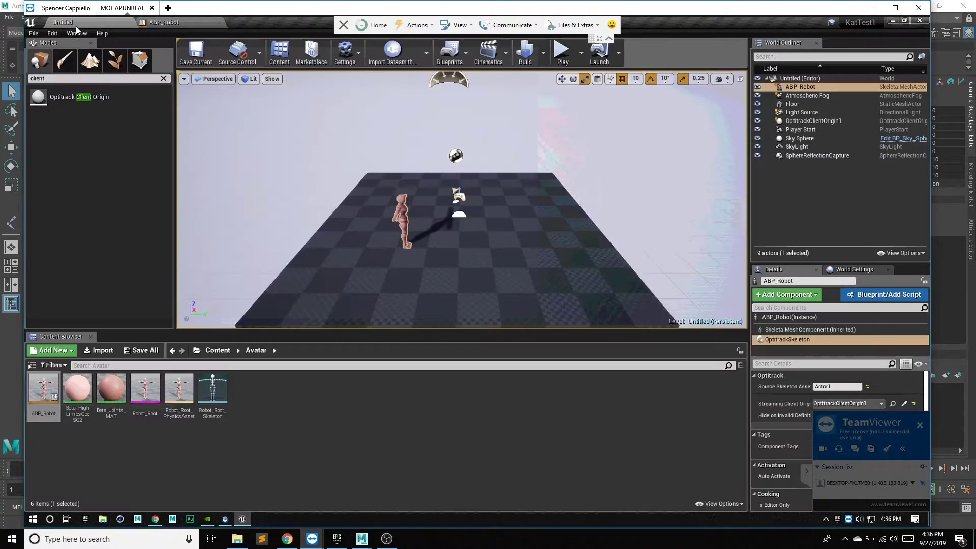
left_click(560, 56)
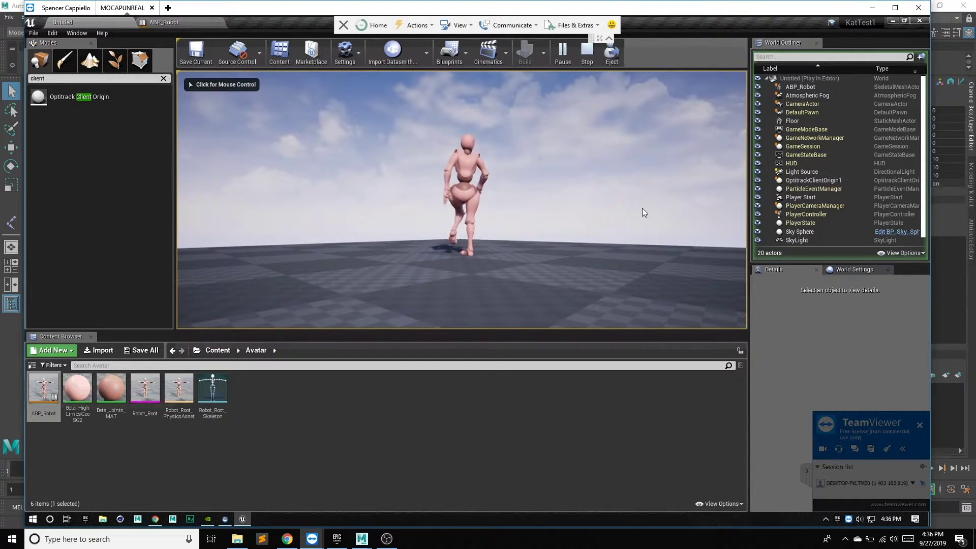
left_click(586, 63)
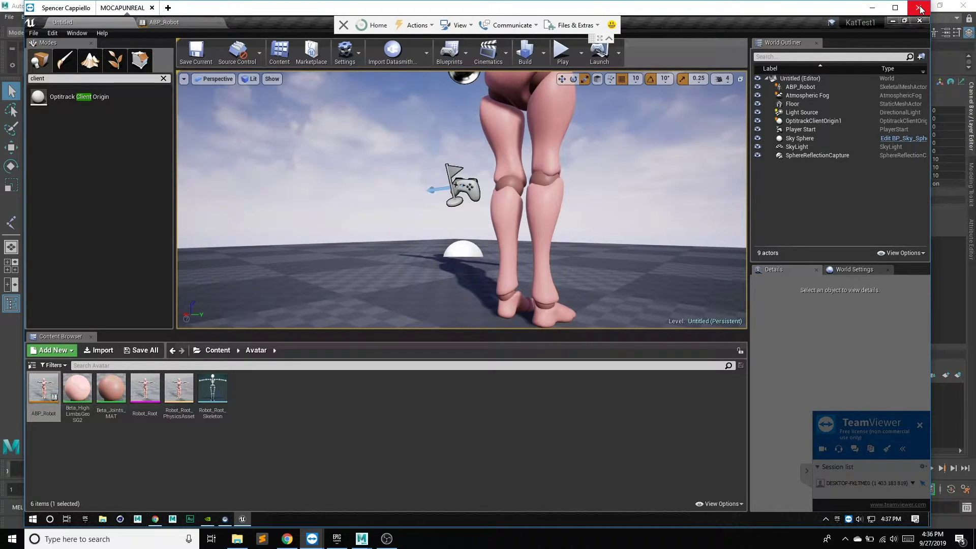
- Close the Unreal editor while keeping the remote TeamViewer connection open
left_click_drag(679, 131, 590, 168)
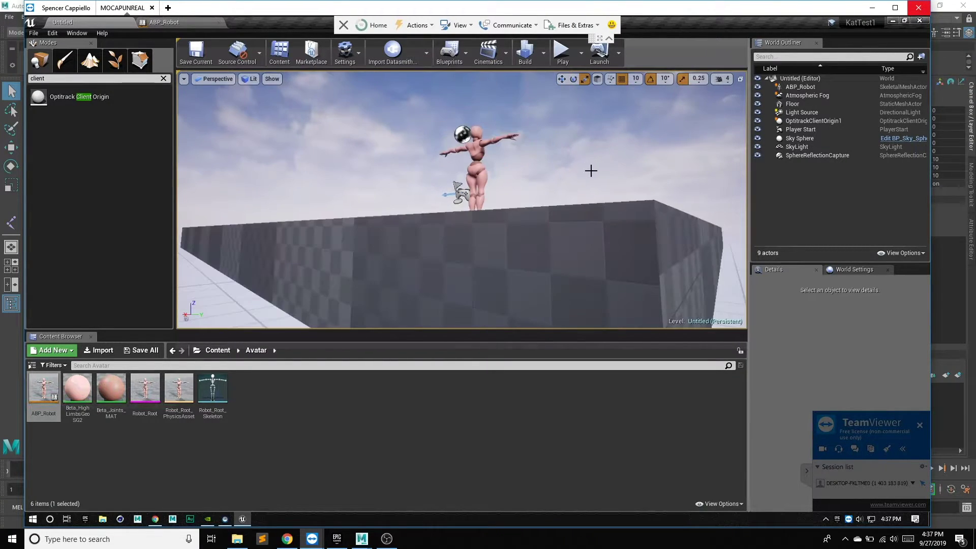
left_click(923, 10)
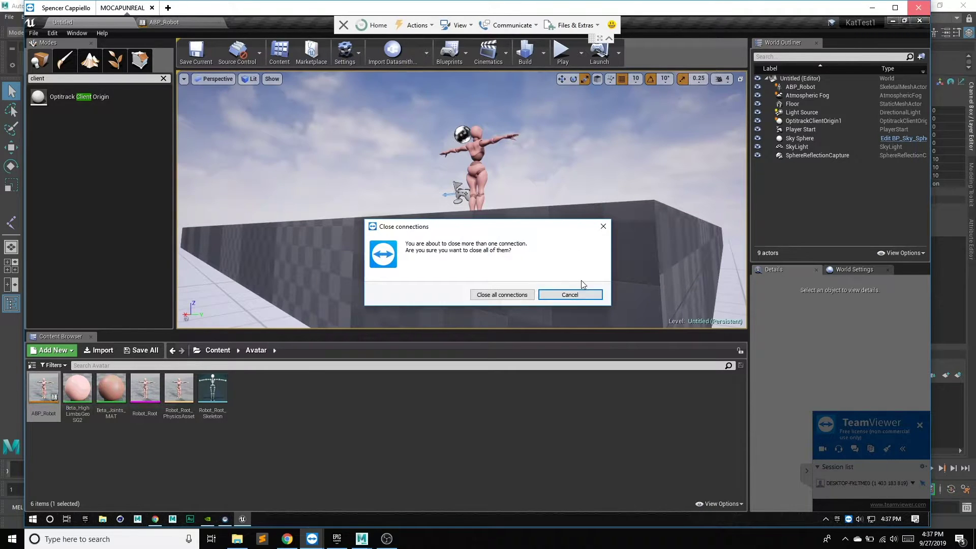
left_click(571, 294)
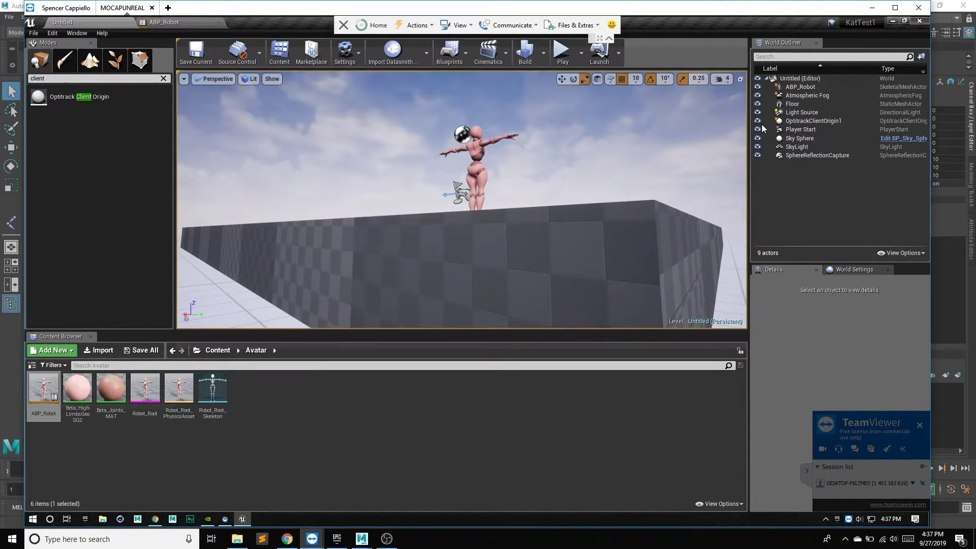
left_click(915, 21)
- Start the Epic Games Launcher from Windows search and launch Unreal Engine
left_click(32, 518)
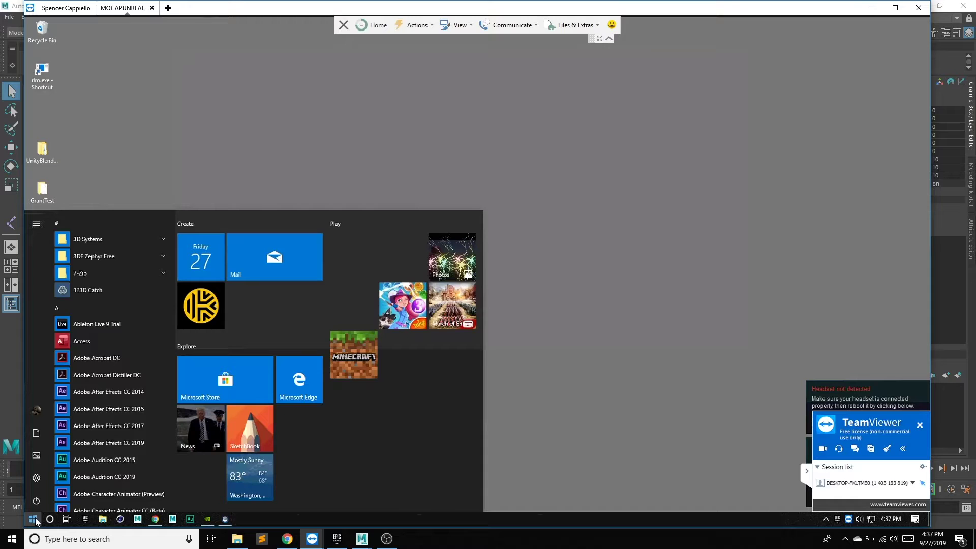
right_click(36, 521)
left_click(74, 456)
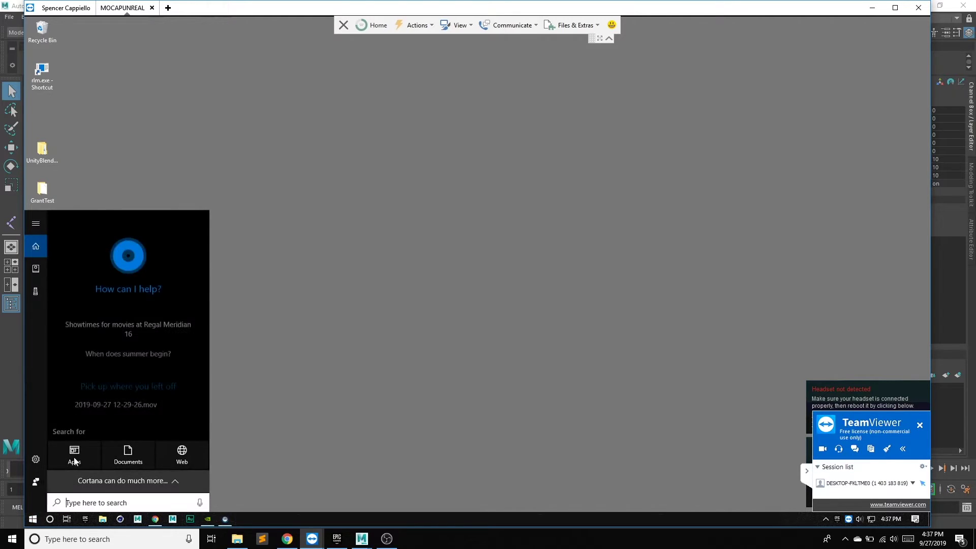
type("epic")
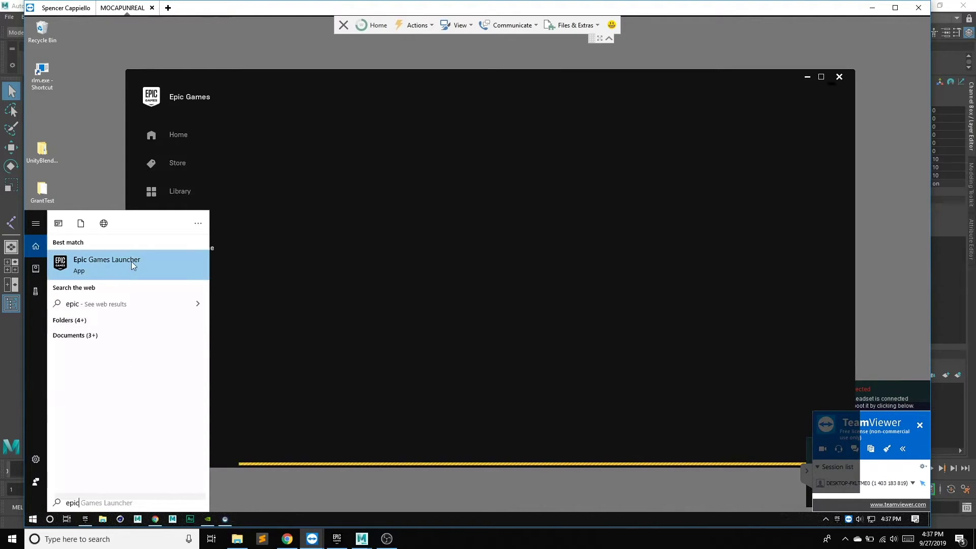
left_click(132, 261)
left_click(777, 100)
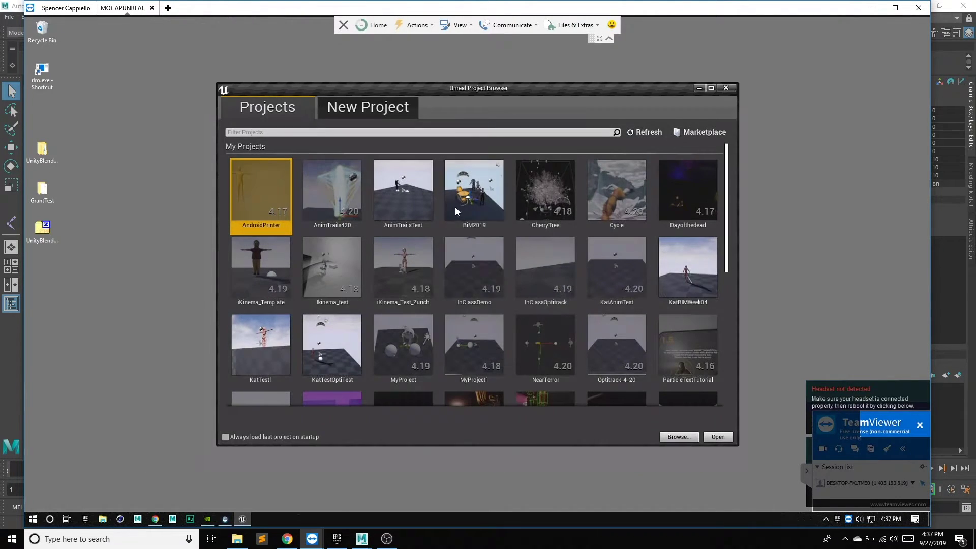
- Create blank Blueprint project FunWithLiveMoCap with starter content
left_click(356, 109)
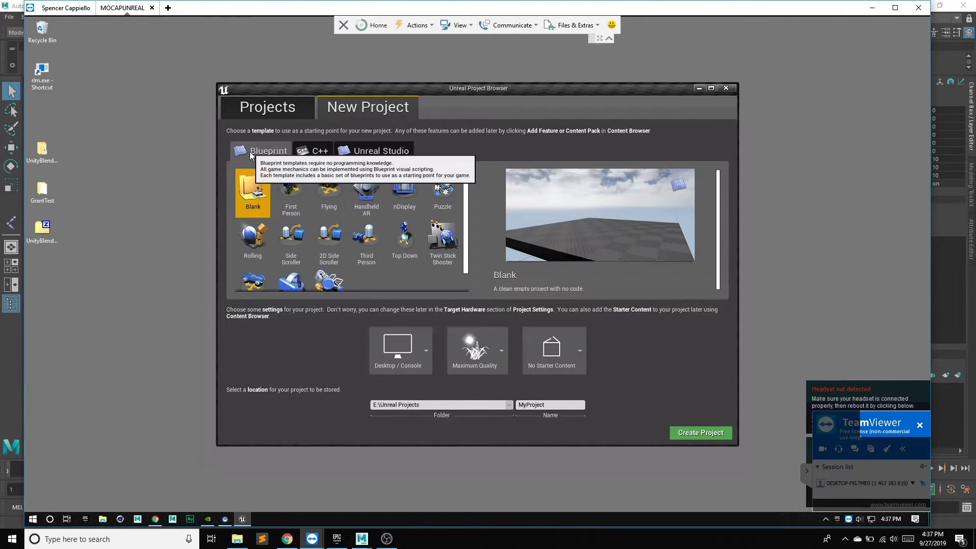
left_click(575, 364)
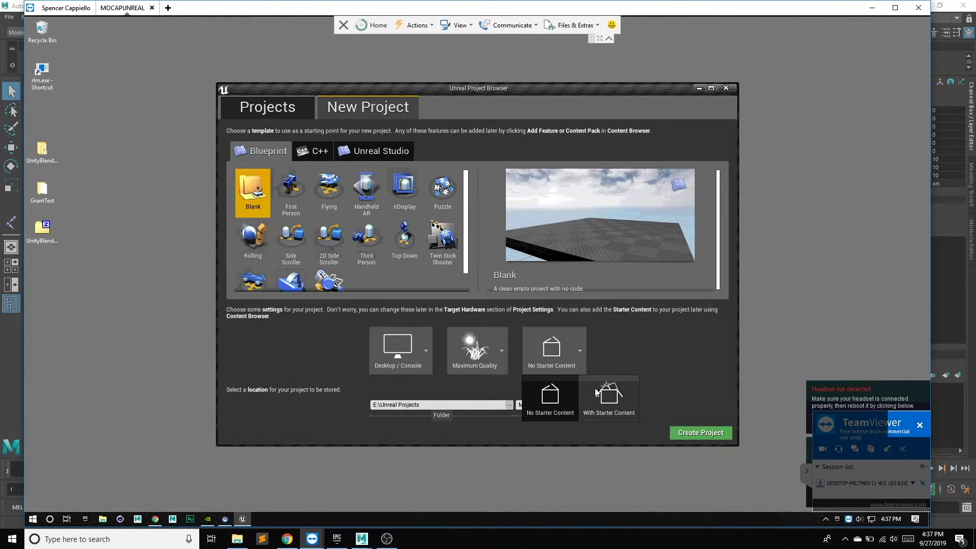
left_click(620, 394)
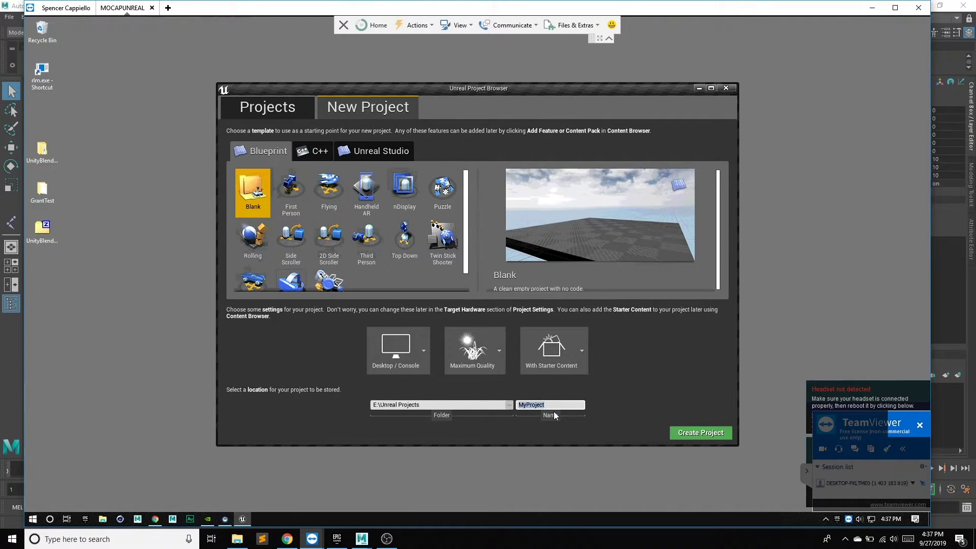
type("FunWithLiveMoCap")
left_click(709, 432)
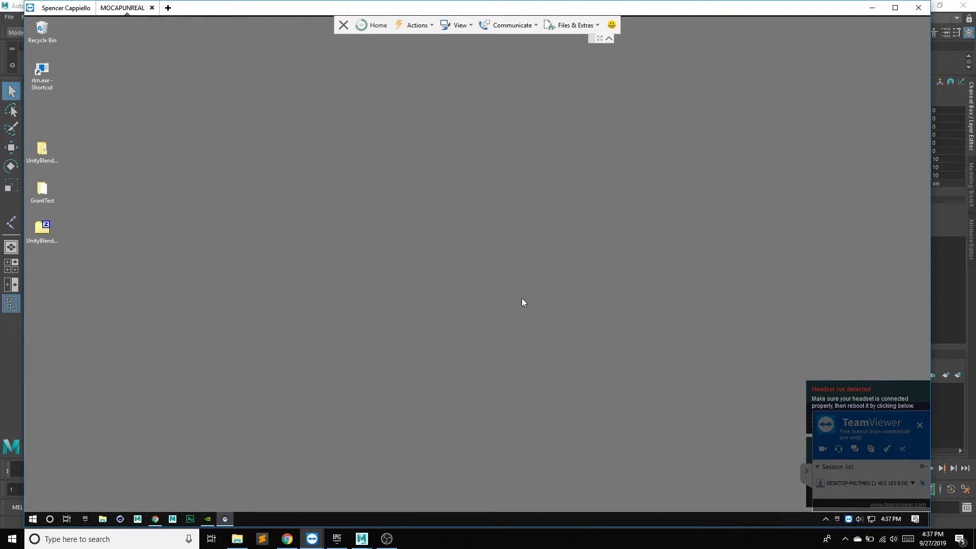
left_click(68, 9)
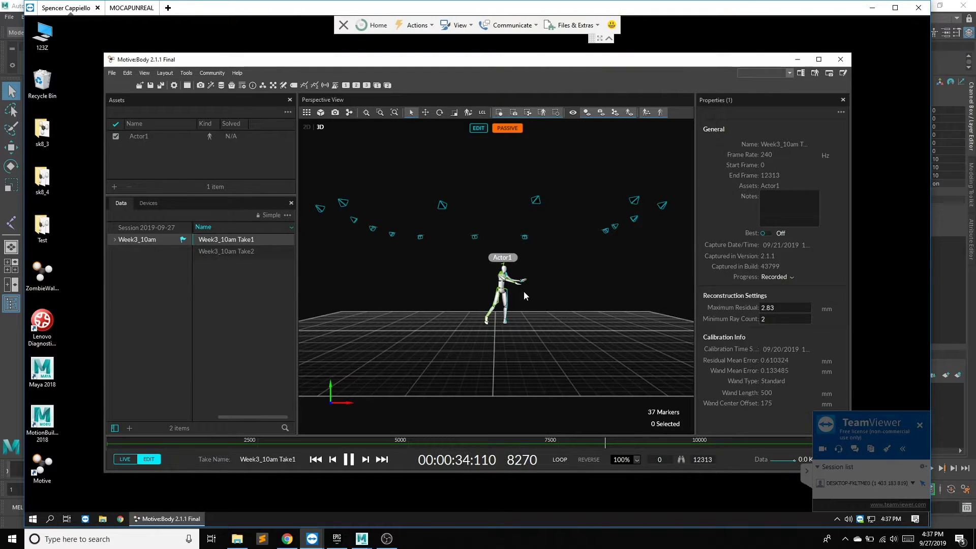
left_click(125, 8)
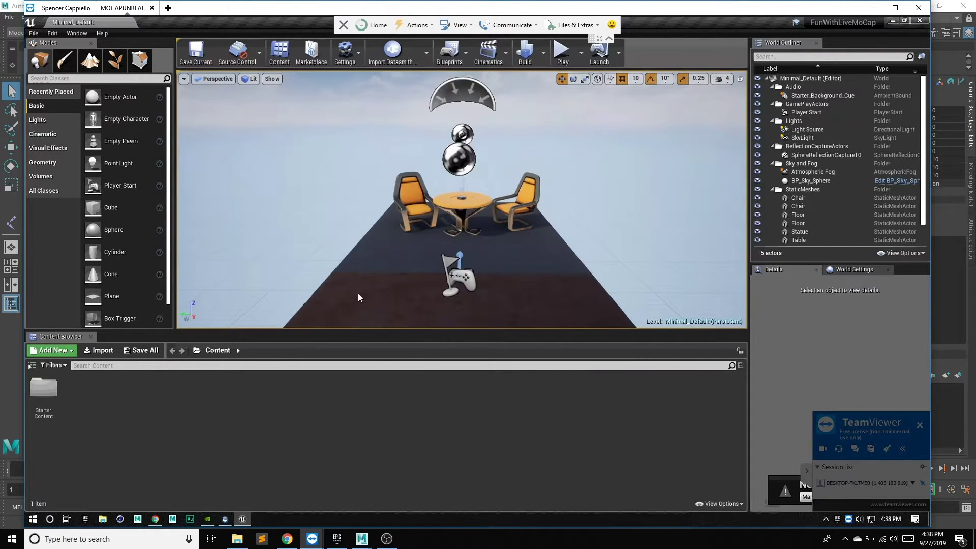
- Scale the floor to Y 3.25 and move it to Y -640
left_click(358, 298)
scroll(358, 297, "down", 5)
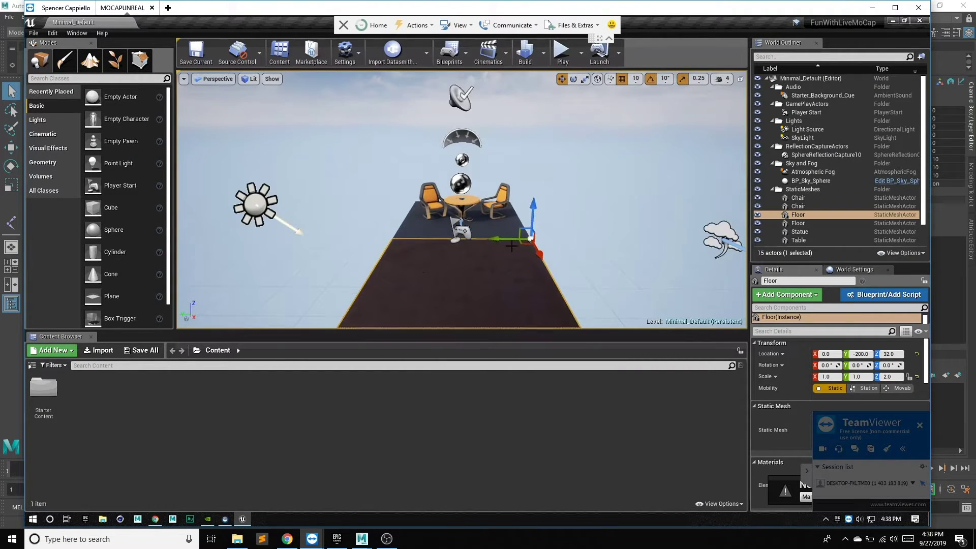
left_click(584, 80)
mouse_move(486, 242)
left_mouse_down()
mouse_move(439, 244)
mouse_move(624, 231)
mouse_move(588, 224)
left_mouse_up()
left_click(562, 79)
key("ctrl+z")
left_click(584, 79)
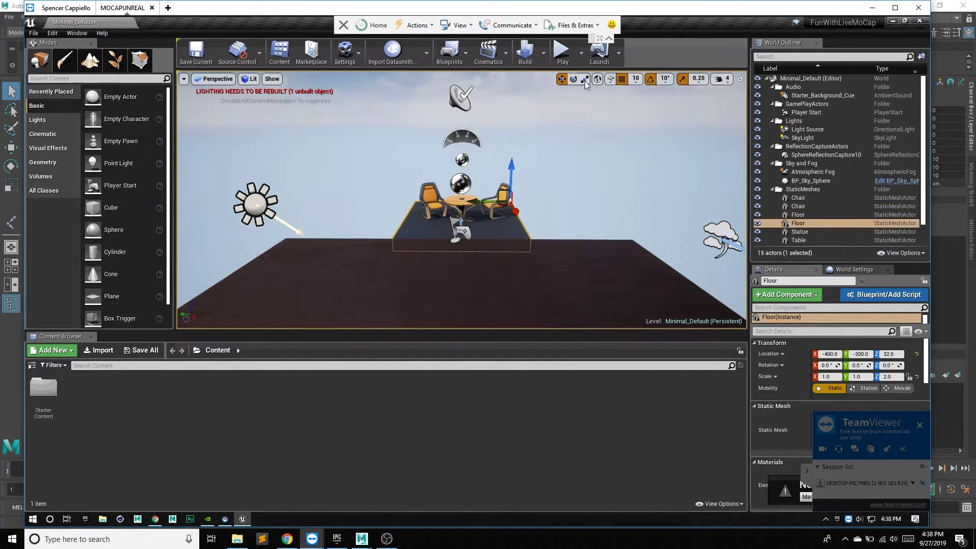
left_click_drag(475, 202, 425, 171)
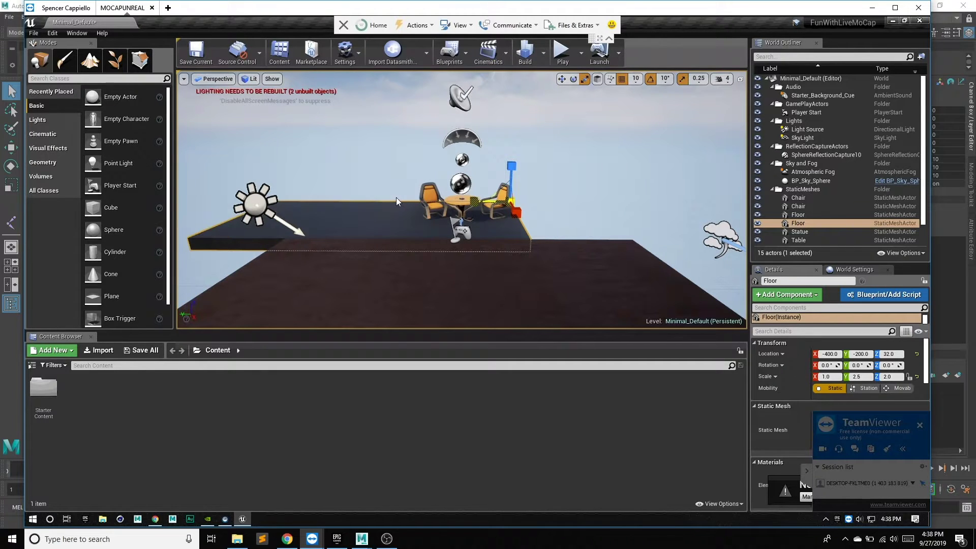
left_click(561, 80)
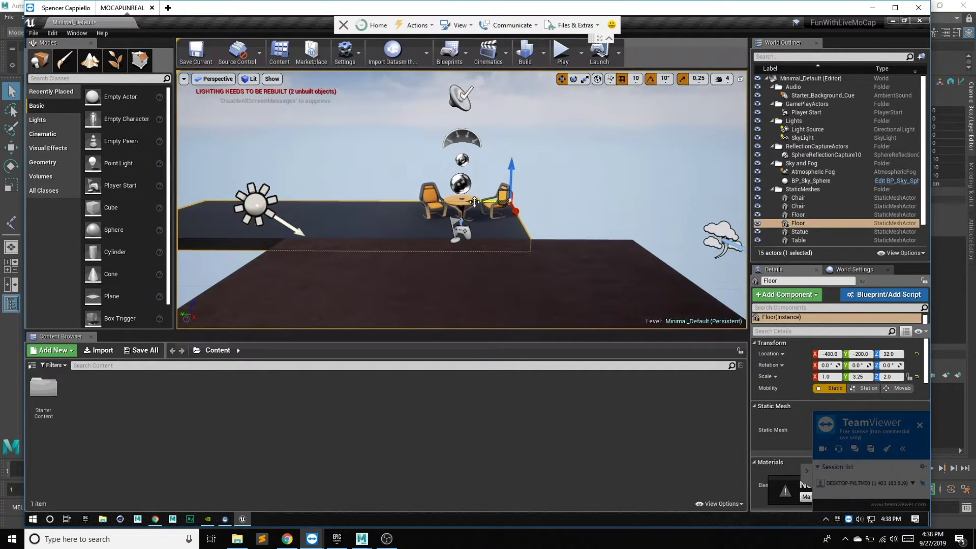
left_click_drag(475, 201, 580, 195)
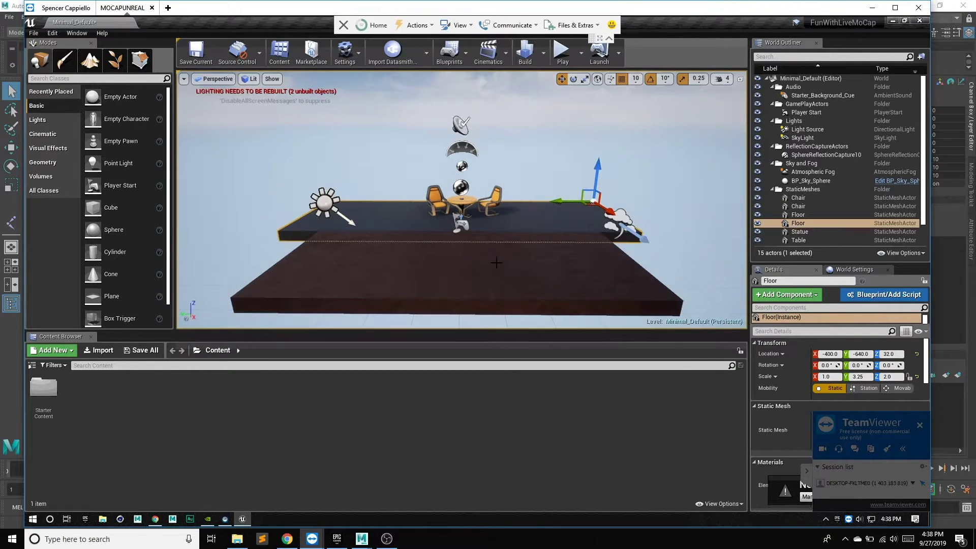
- Import Robot_Root.fbx from Downloads into Content using Import All
left_click(99, 350)
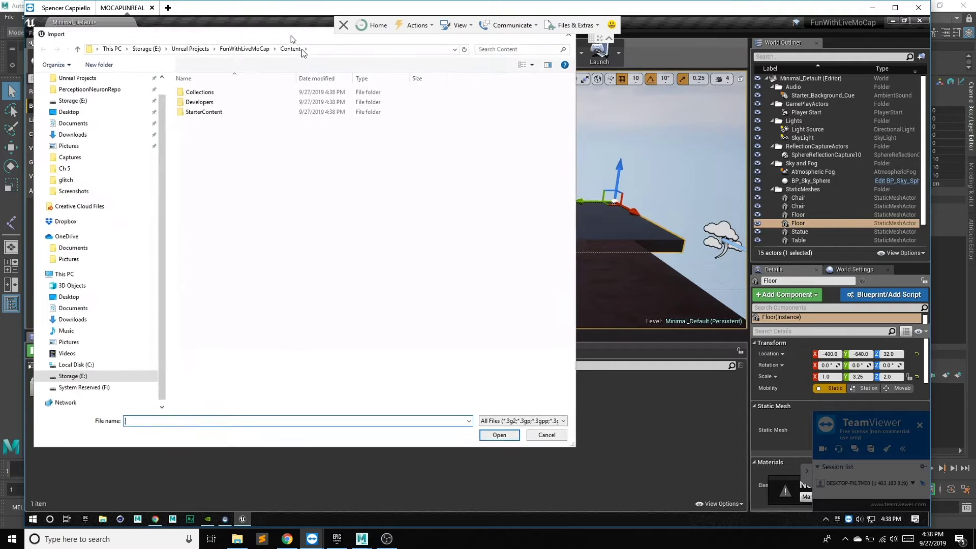
left_click(89, 151)
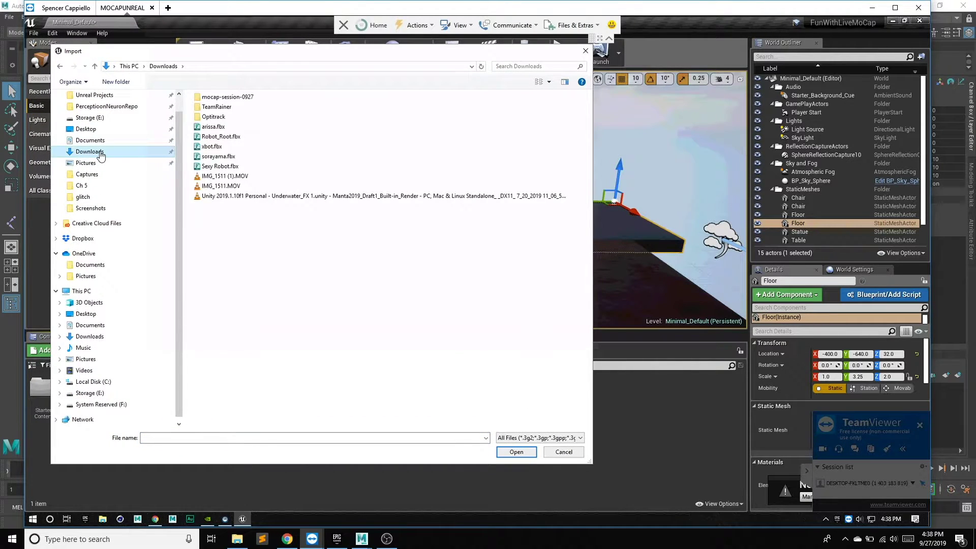
left_click(221, 136)
left_click(509, 451)
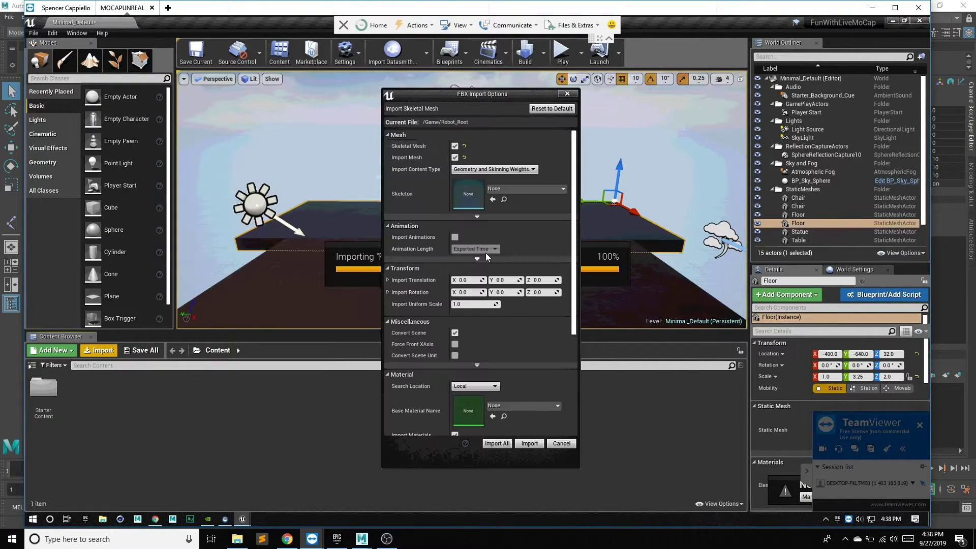
left_click(498, 444)
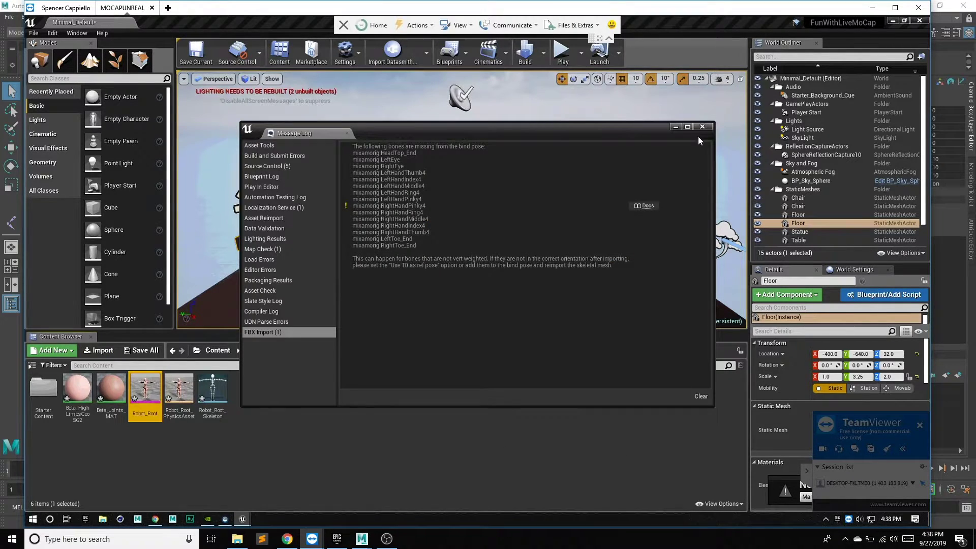
- Enable the NatNet Streaming Client plugin in Edit > Plugins and restart the editor
left_click(701, 127)
left_click(52, 33)
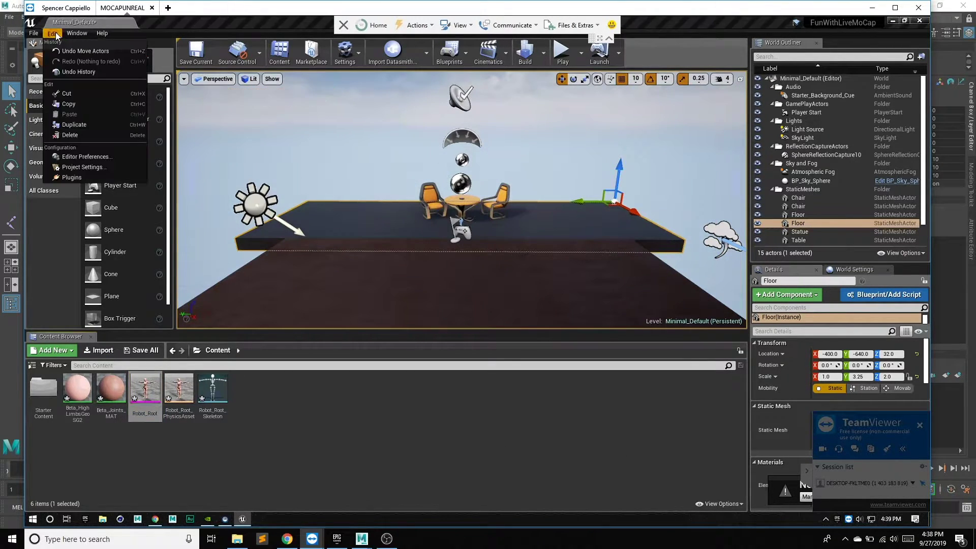
left_click(89, 180)
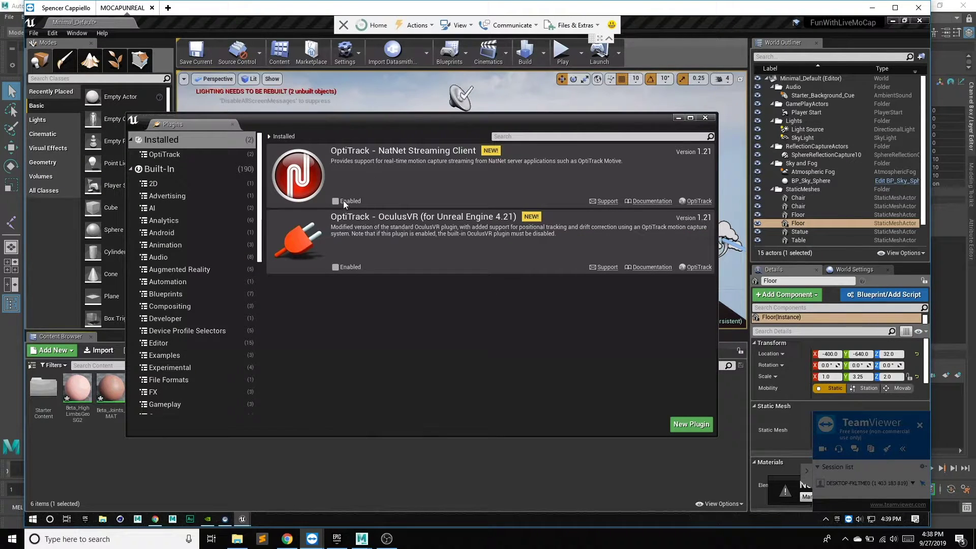
left_click(343, 202)
left_click(692, 405)
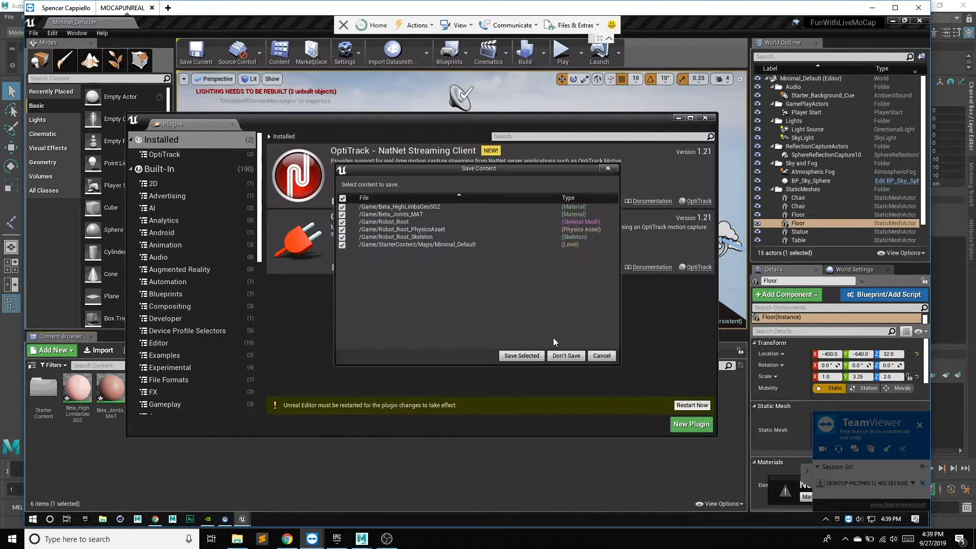
left_click(510, 357)
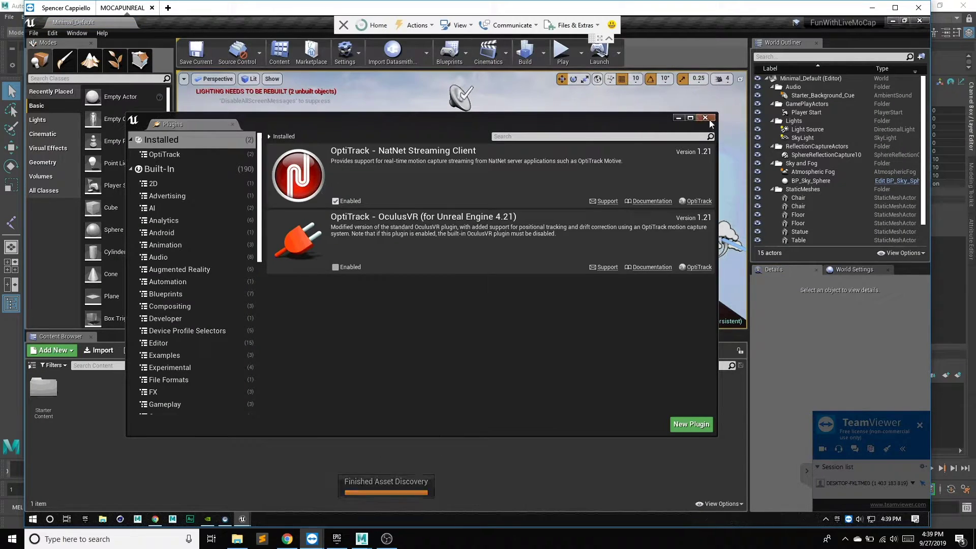
left_click(706, 118)
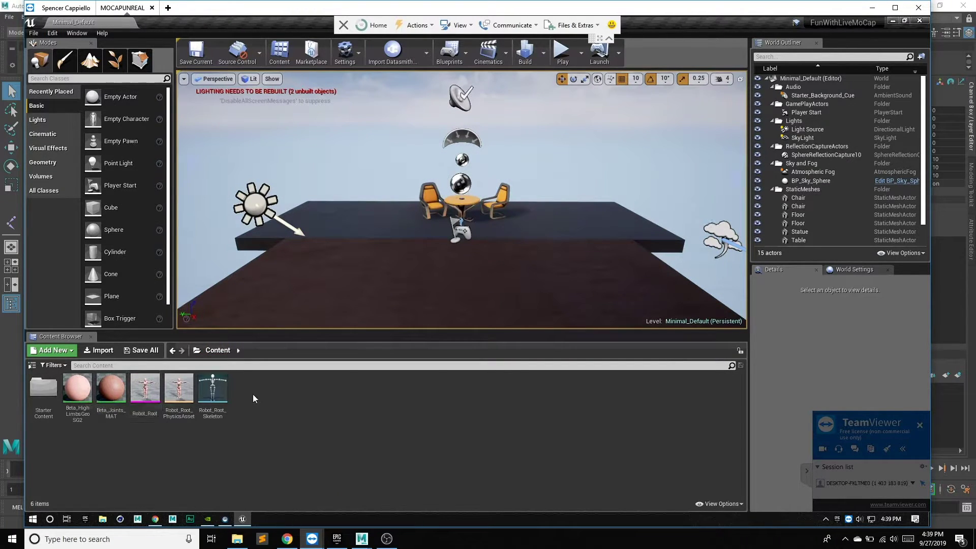
- Place an Optitrack Client Origin in the level at location 0, 0, 15
left_click(80, 79)
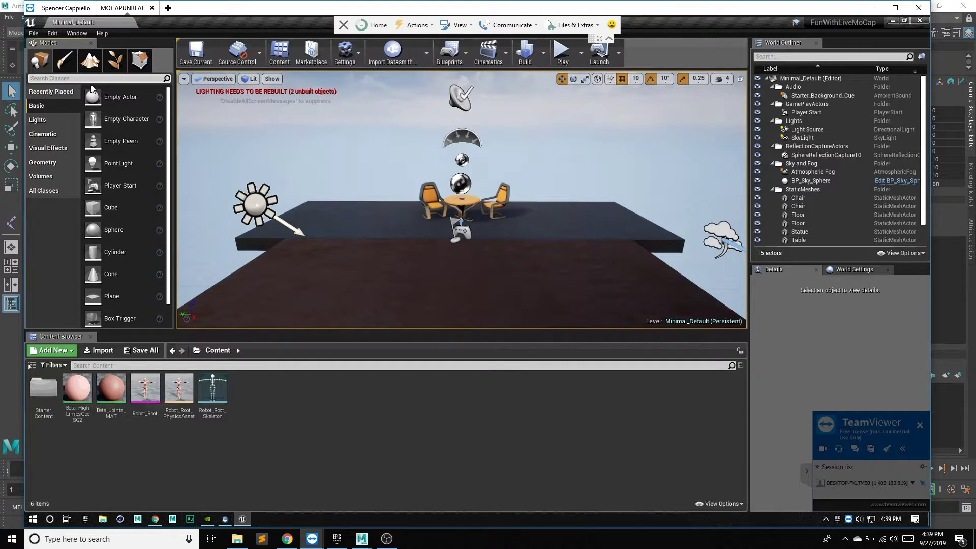
type("strea")
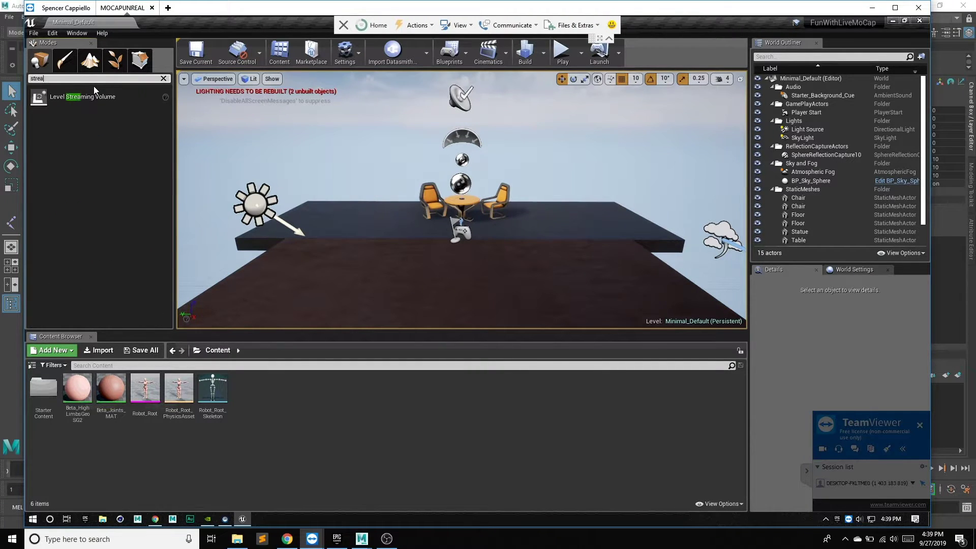
key("BackSpace")
key("BackSpace")
key("BackSpace")
type("clien")
mouse_move(98, 109)
left_mouse_down()
mouse_move(450, 226)
mouse_move(454, 241)
left_mouse_up()
left_click(916, 354)
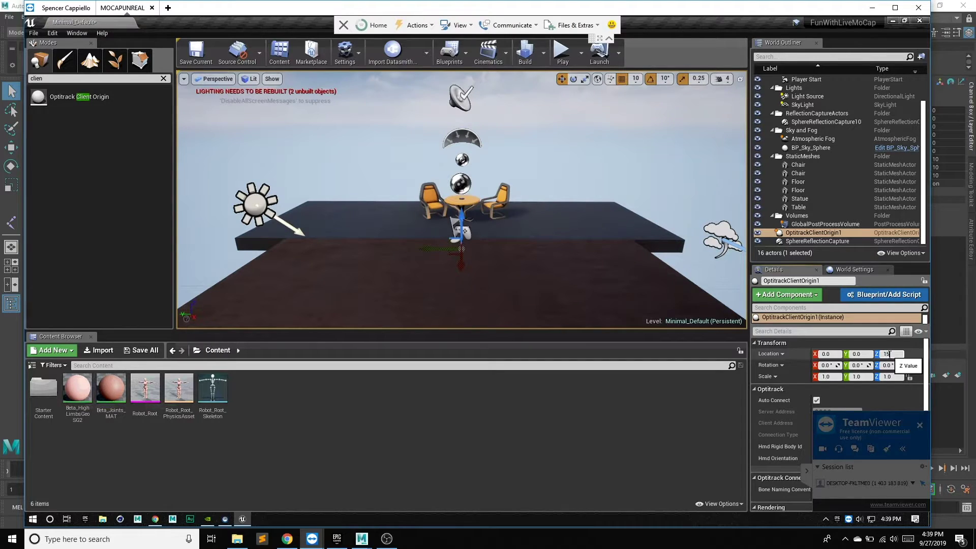
key("Return")
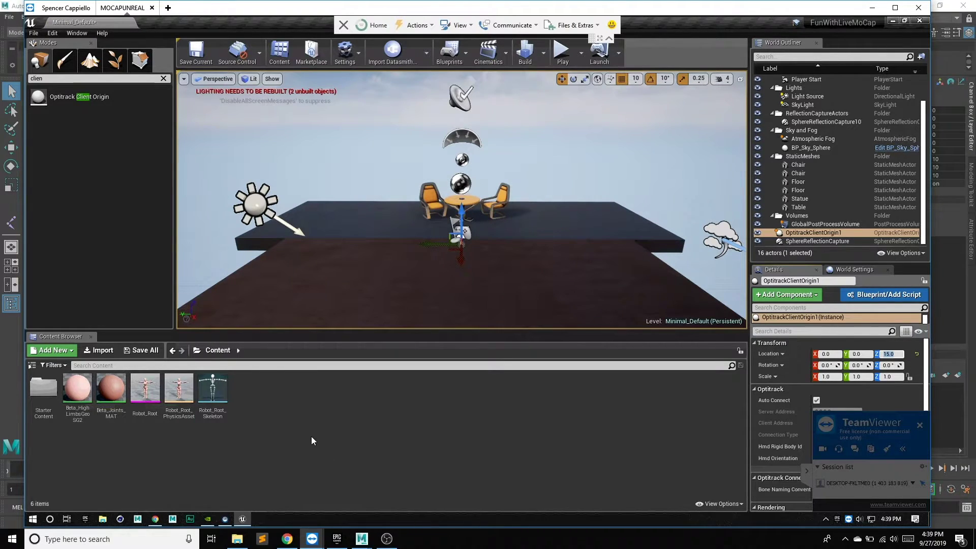
left_click(315, 435)
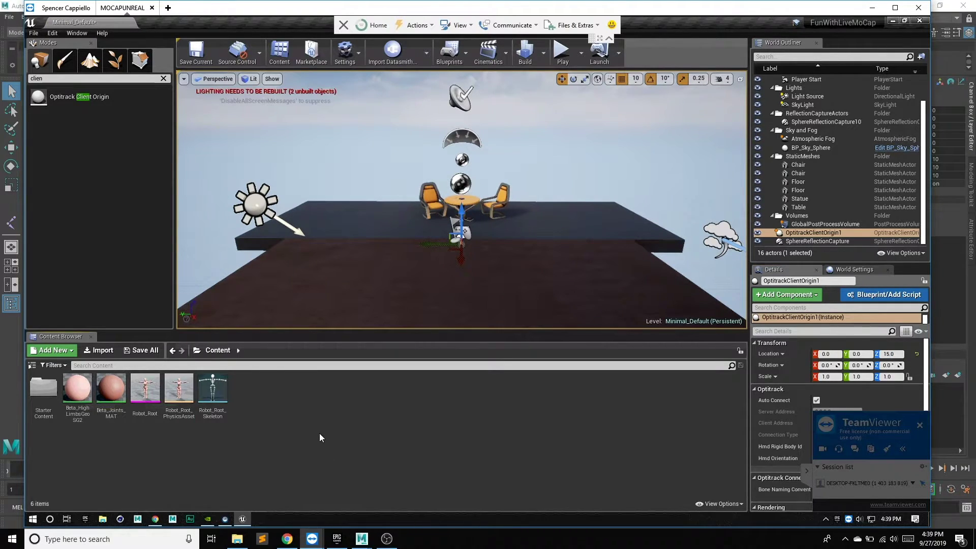
- Create ABP_Robot from OptitrackAnimInstance for Robot_Root_Skeleton, then open and dismiss the import window
right_click(300, 404)
mouse_move(327, 295)
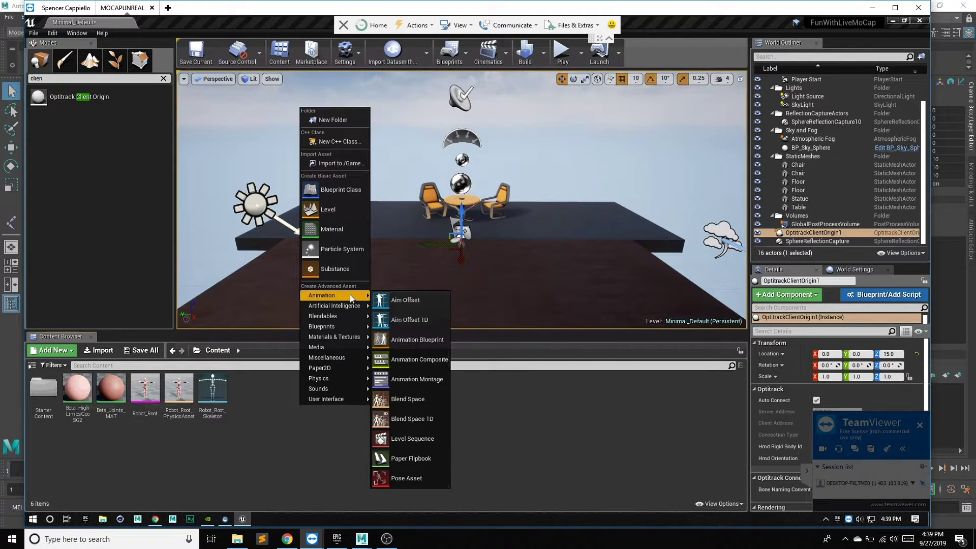
left_click(426, 340)
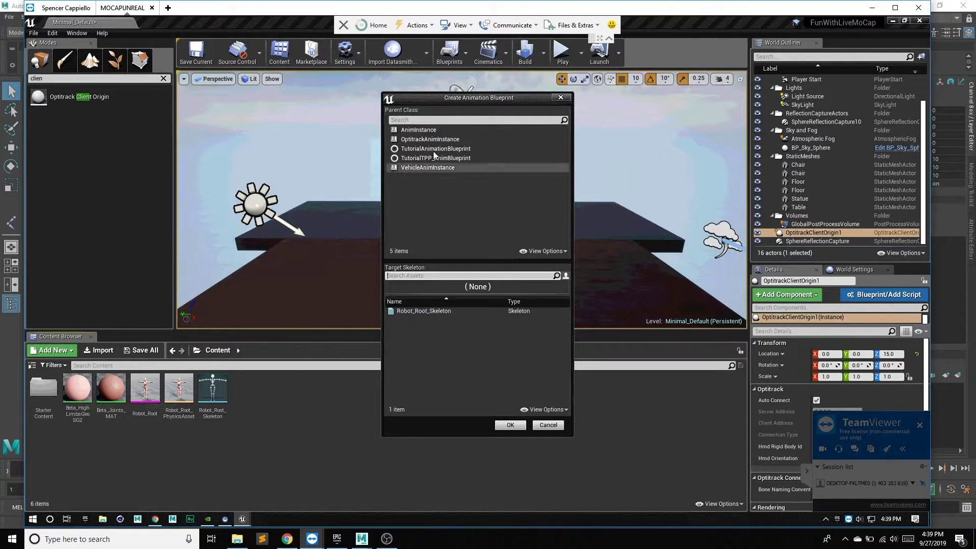
left_click(427, 311)
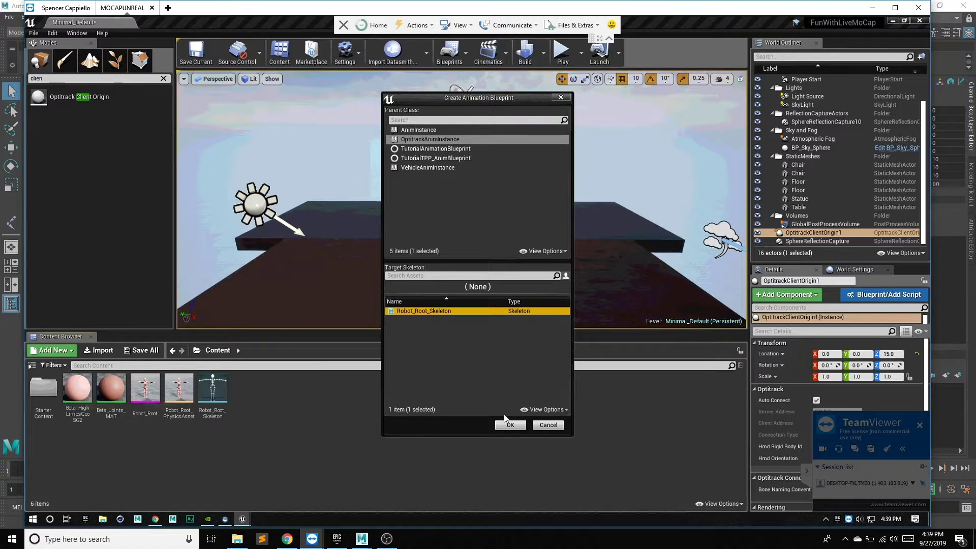
left_click(510, 426)
type("ABP_Robo")
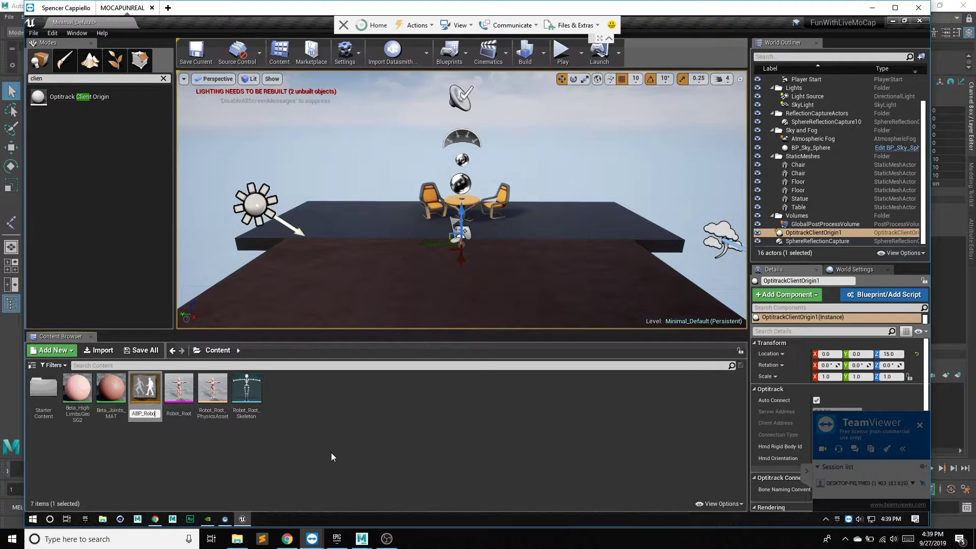
type("t")
key("Return")
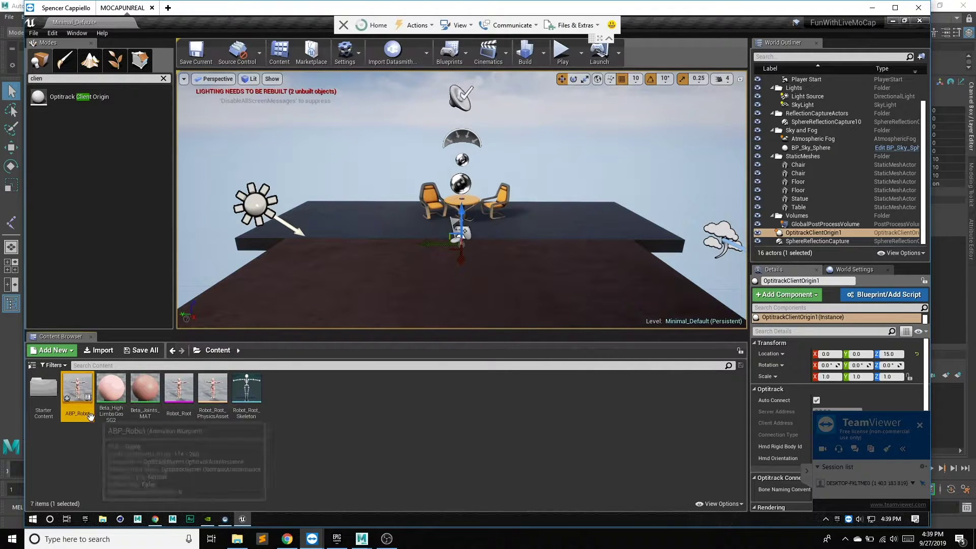
left_click(100, 350)
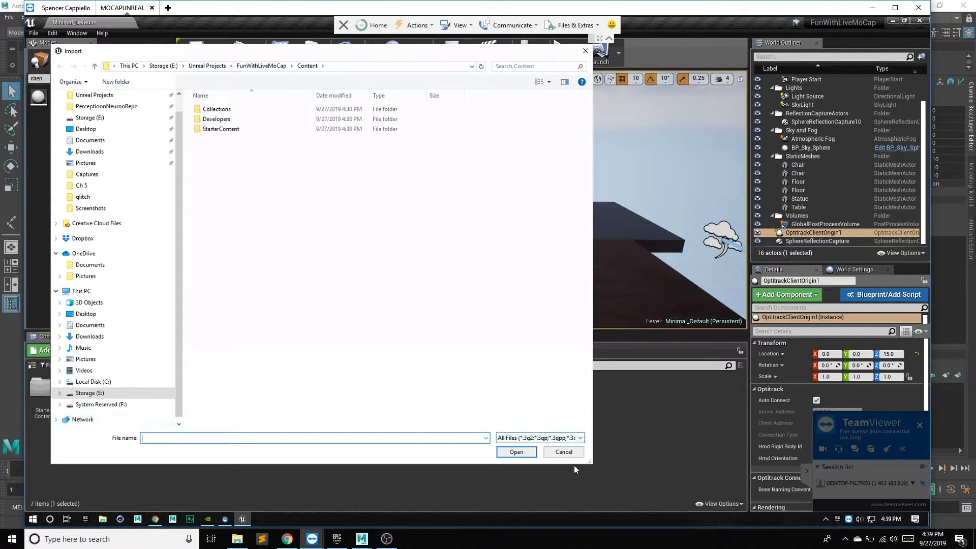
left_click(573, 455)
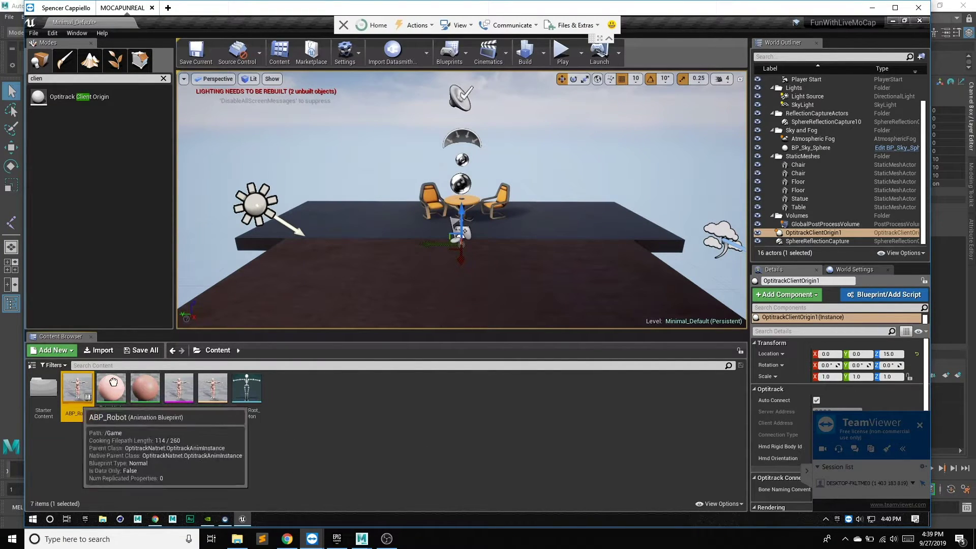
- Drop the ABP_Robot character onto the floor and add an Optitrack Skeleton component to it
left_click_drag(78, 394, 363, 258)
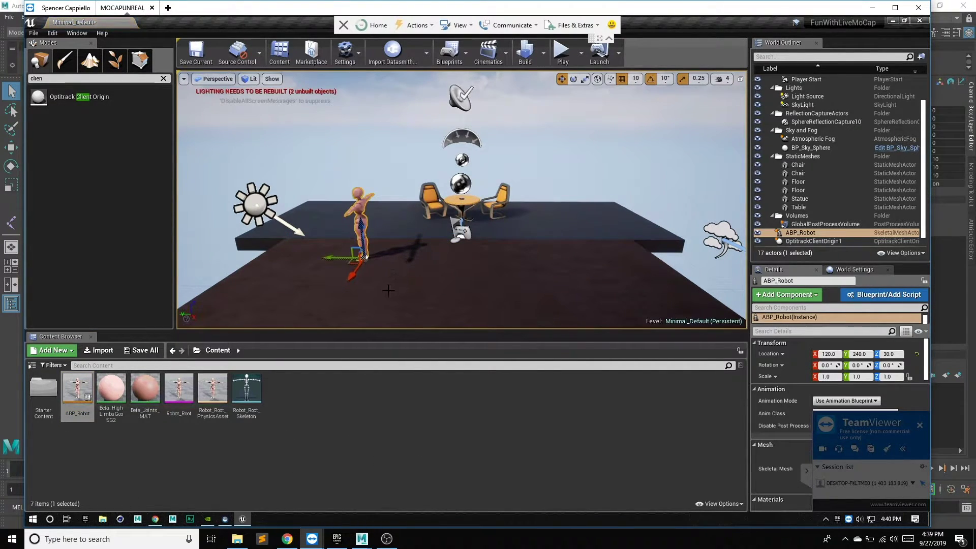
left_click(813, 234)
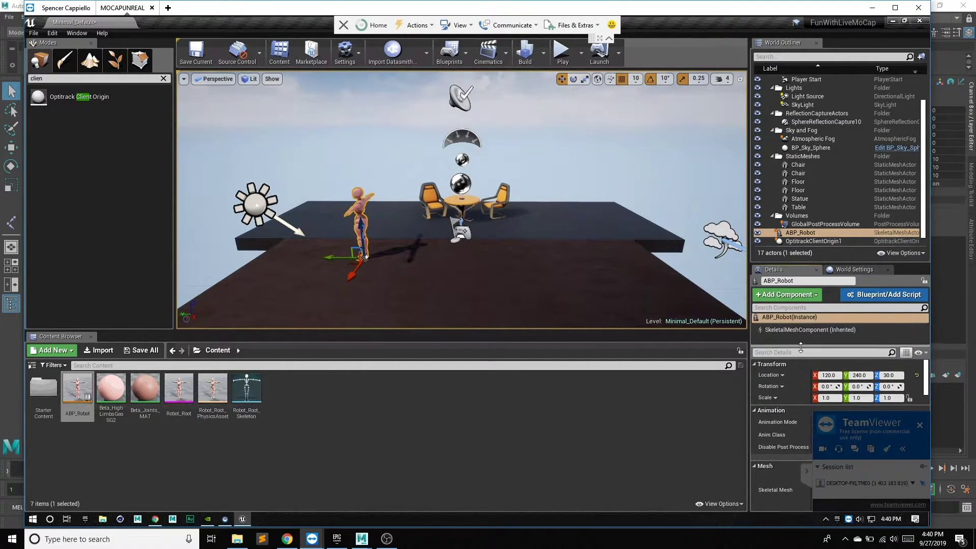
left_click(787, 295)
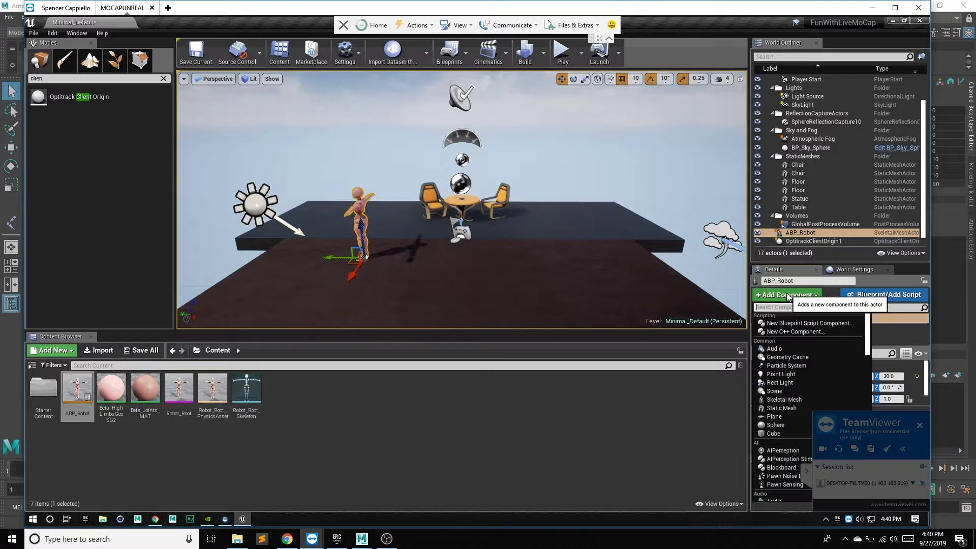
type("opt")
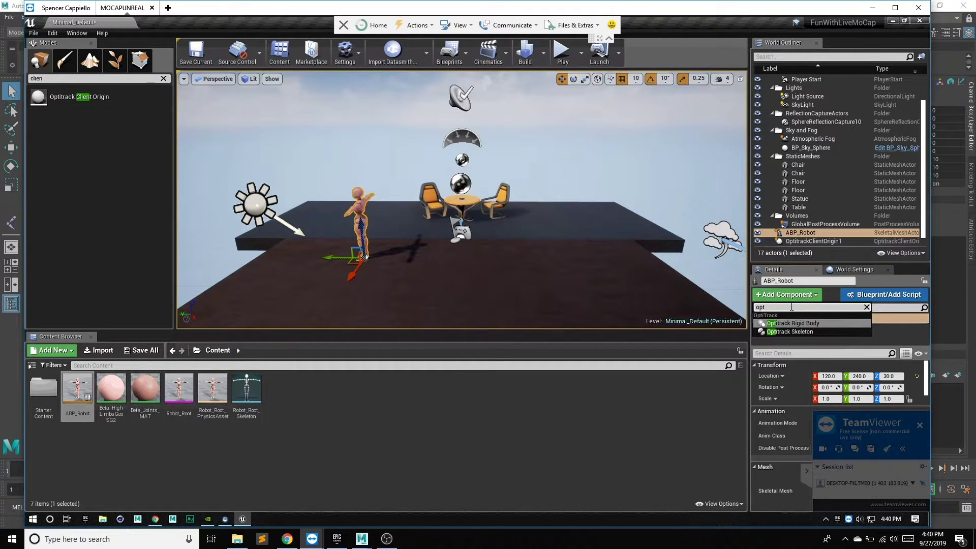
left_click(795, 331)
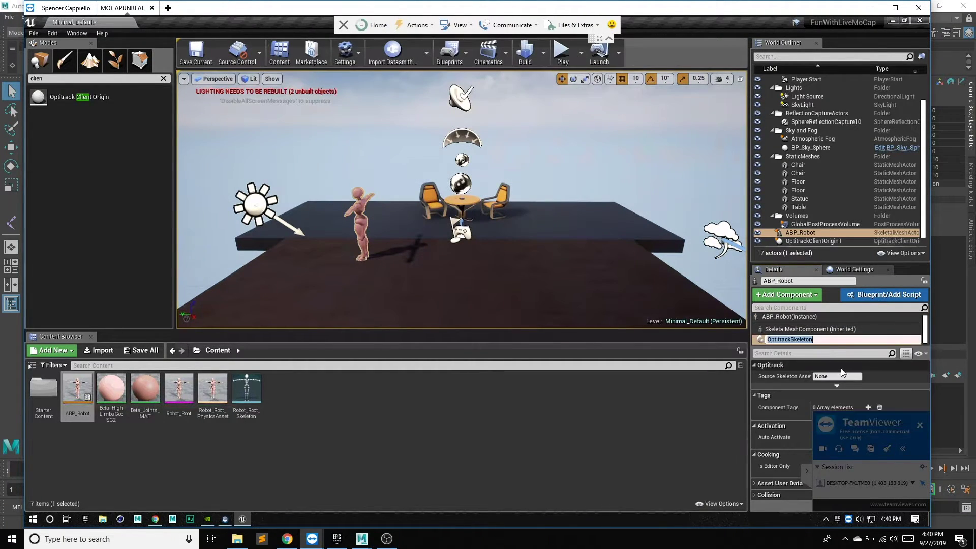
- Set the component's Source Skeleton Asset Name to Actor1 and Streaming Client Origin to OptitrackClientOrigin1
left_click(843, 377)
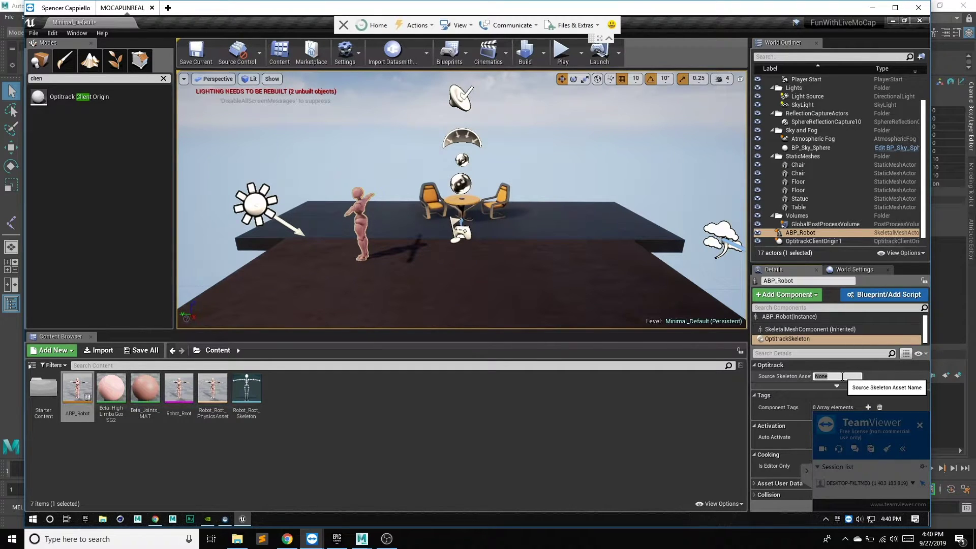
left_click(842, 376)
type("Actor1")
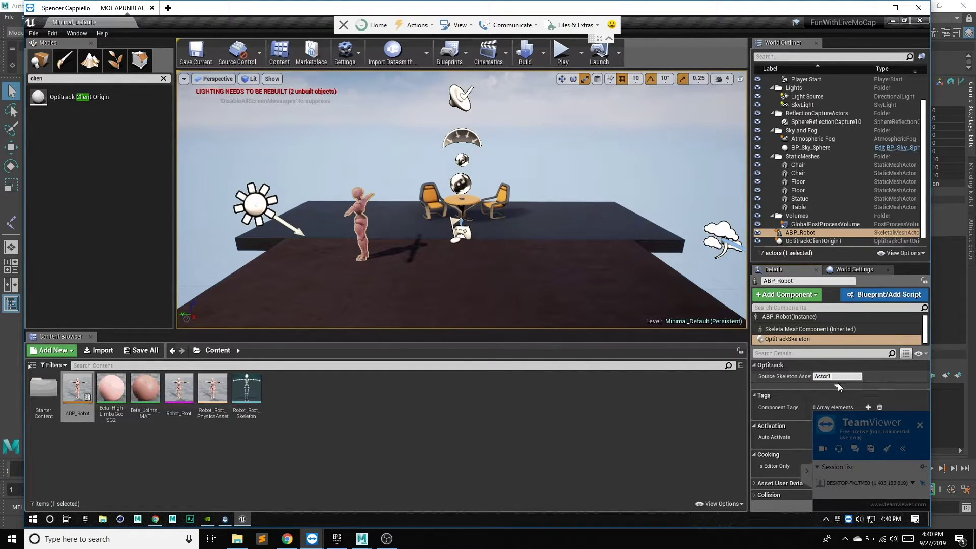
key("Return")
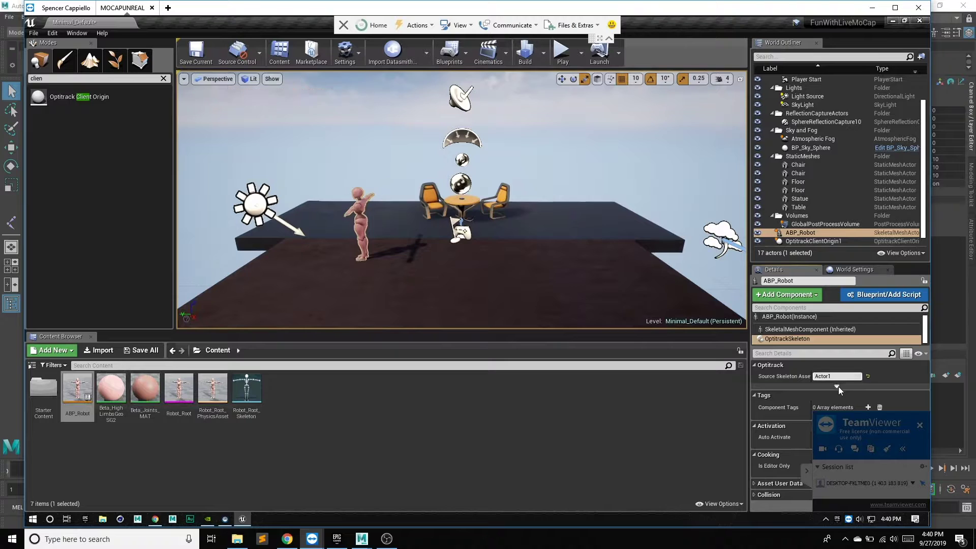
left_click(843, 392)
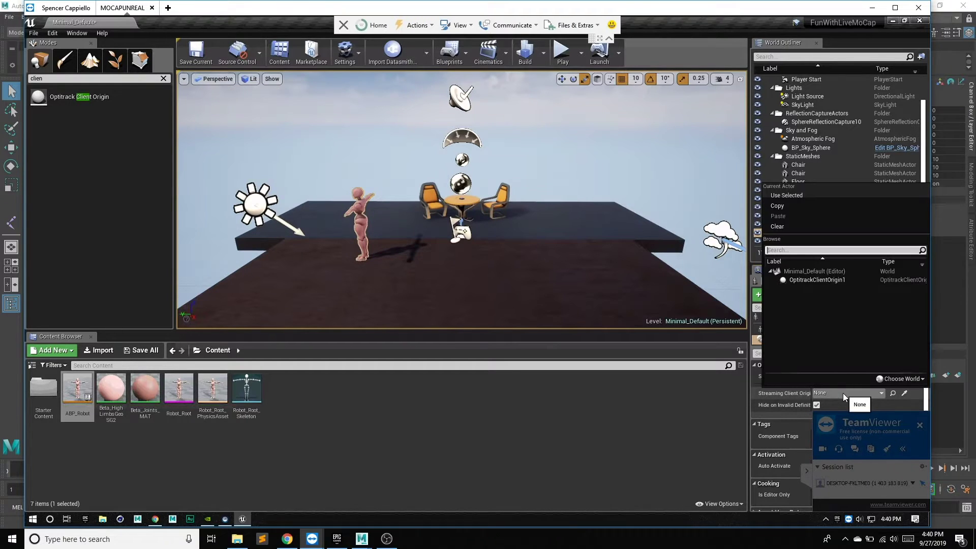
left_click(828, 280)
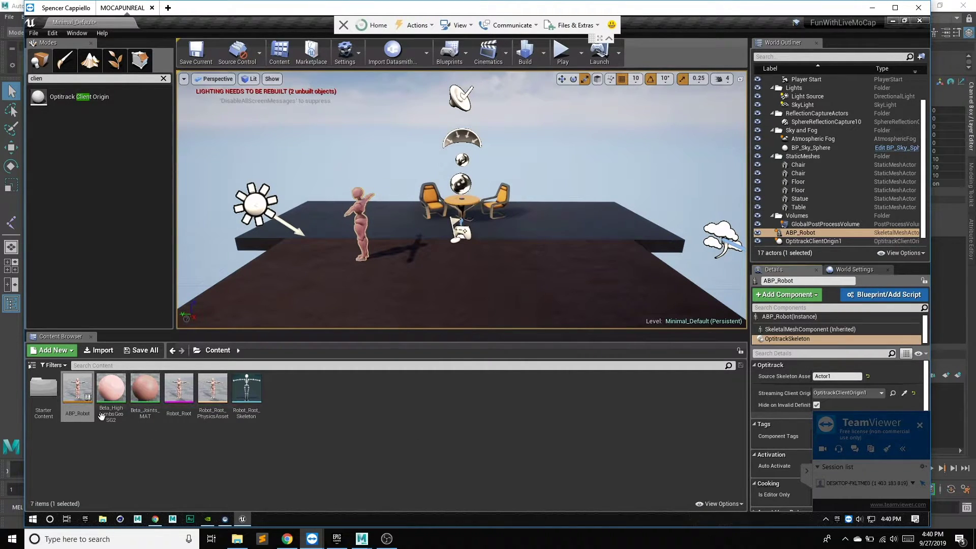
- Dock ABP_Robot and feed a new OptiTrack Skeleton node into Final Animation Pose
double_click(78, 388)
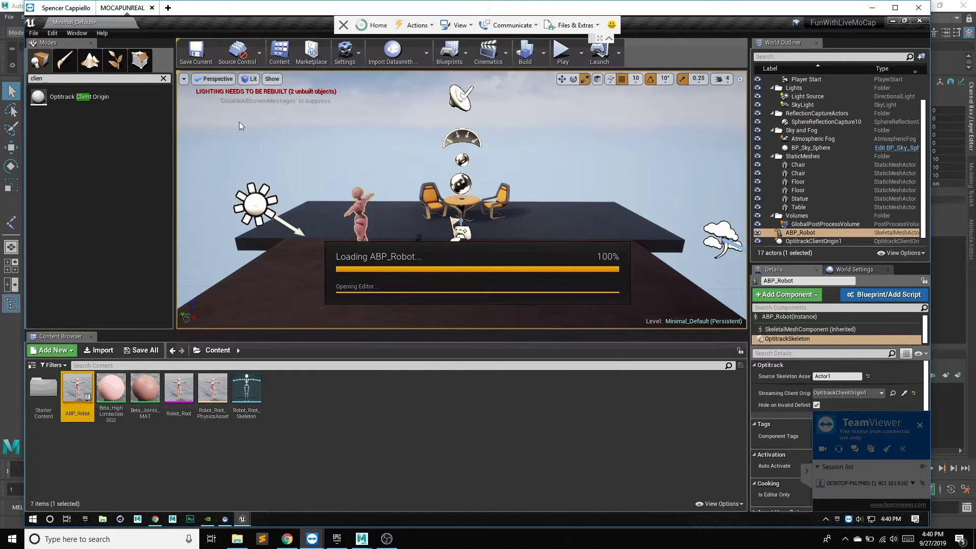
left_click_drag(92, 62, 171, 25)
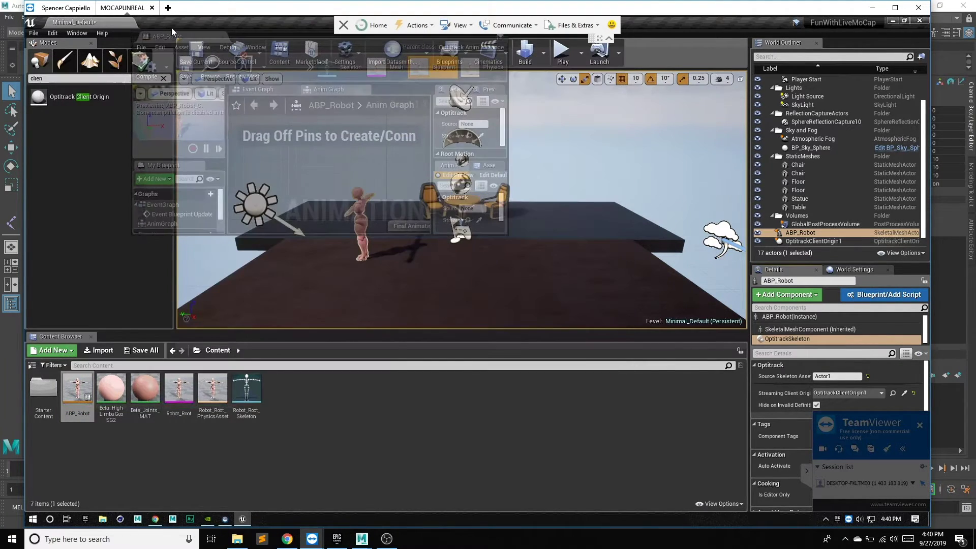
right_click_drag(326, 215, 417, 260)
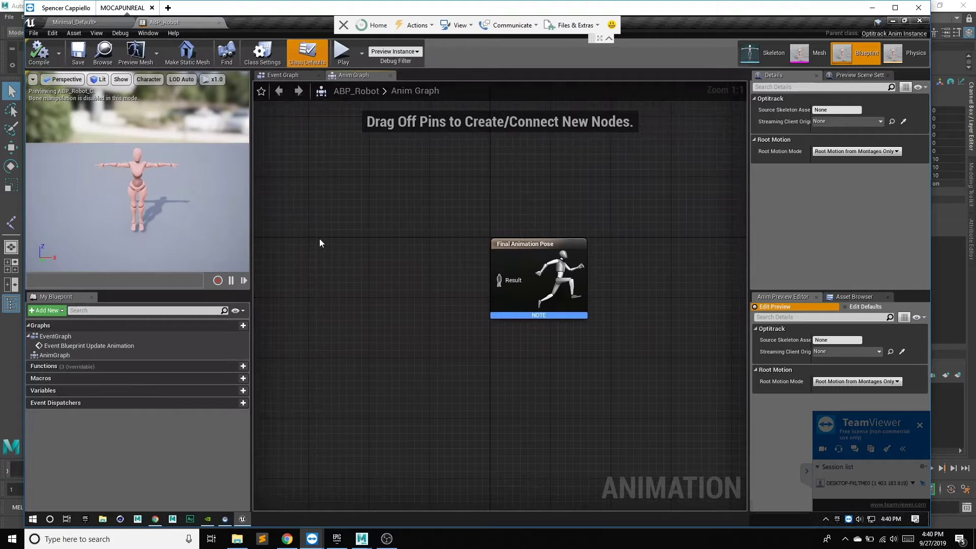
right_click(320, 239)
type("opti")
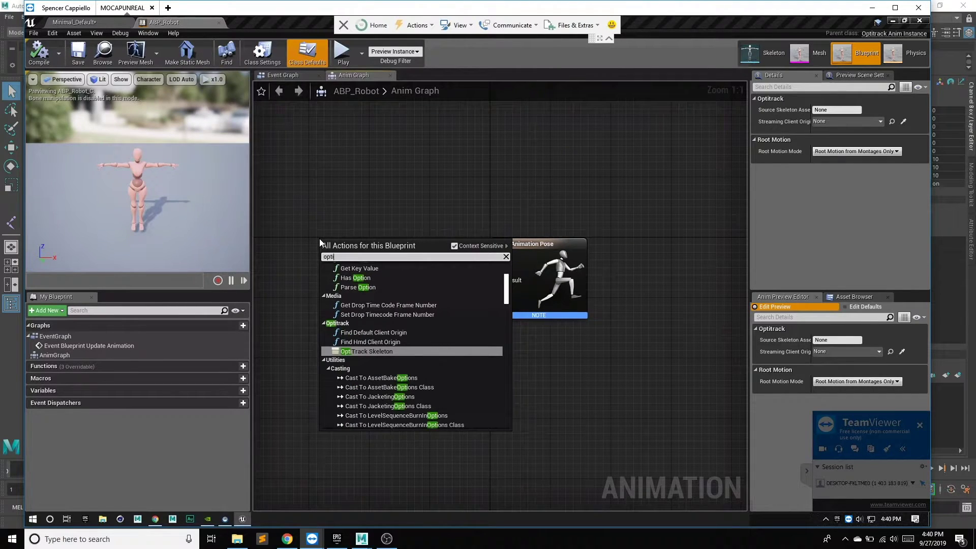
type("track ")
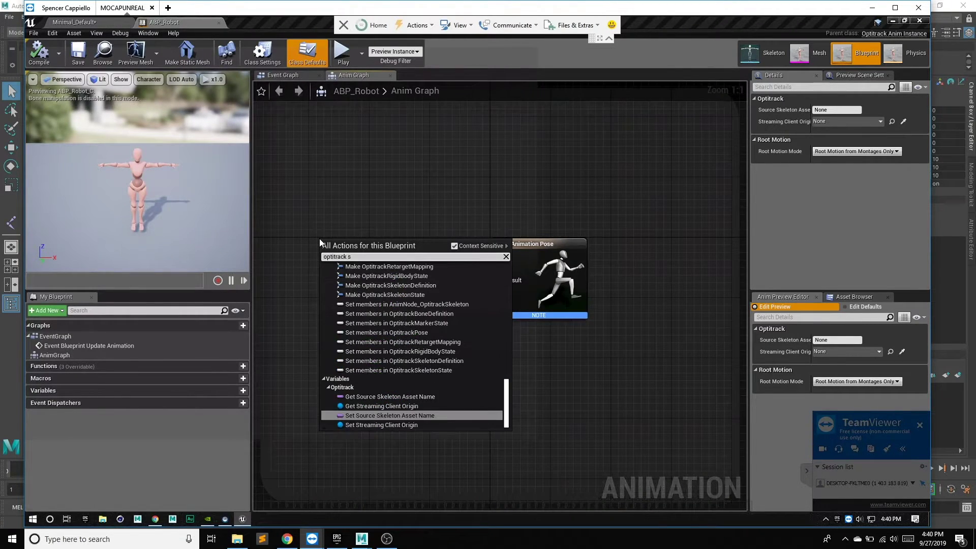
type("skele")
left_click(366, 275)
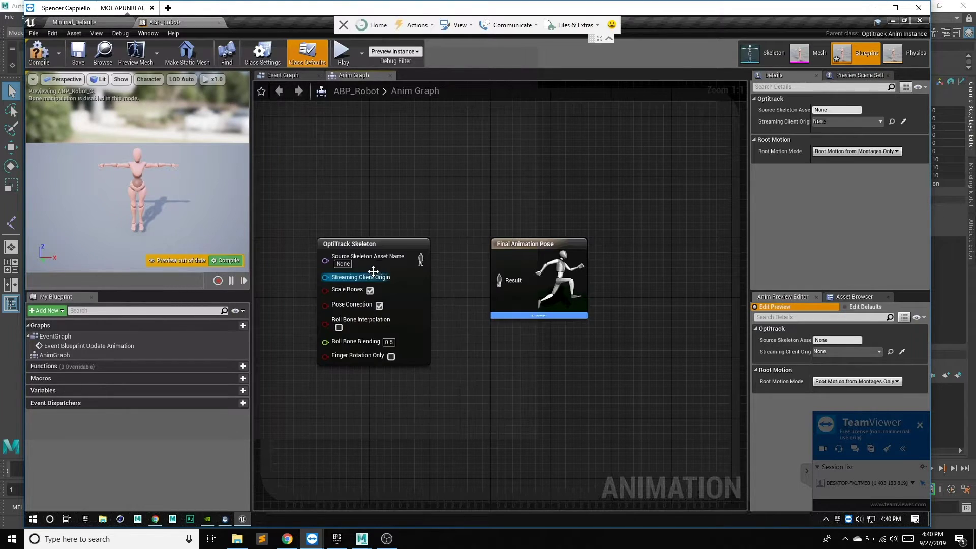
left_click_drag(444, 271, 505, 281)
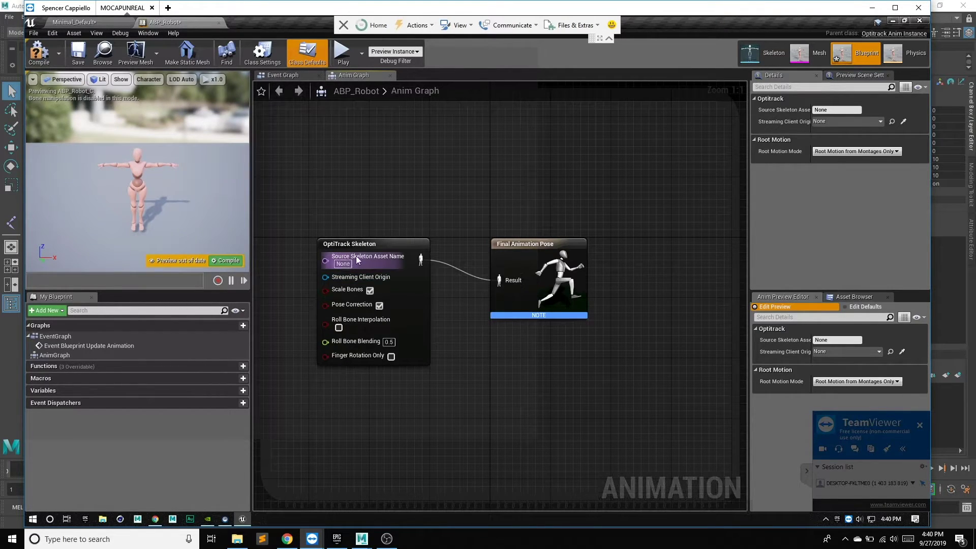
- Wire Source Skeleton Asset Name and Streaming Client Origin getters into the OptiTrack Skeleton node
left_click_drag(356, 255, 344, 207)
type("get ")
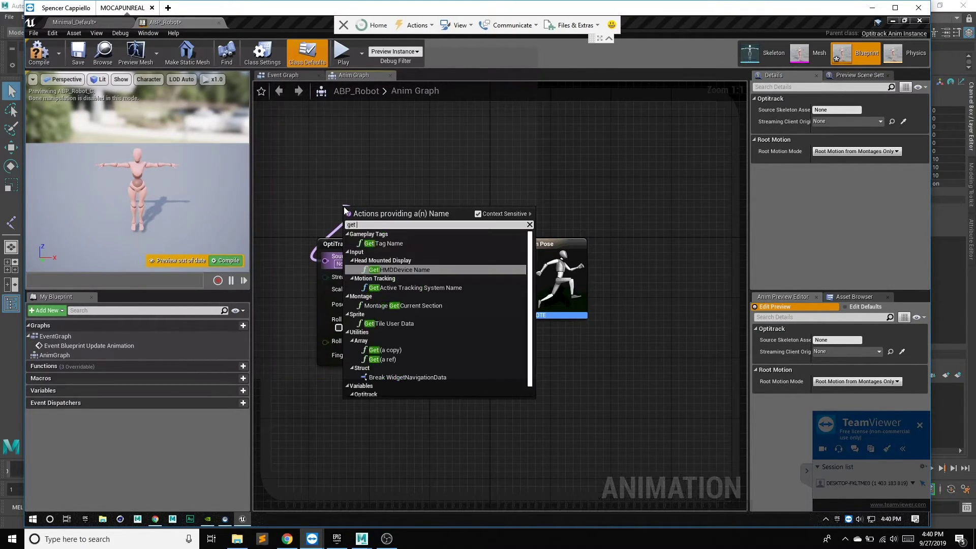
type("sour")
left_click(396, 253)
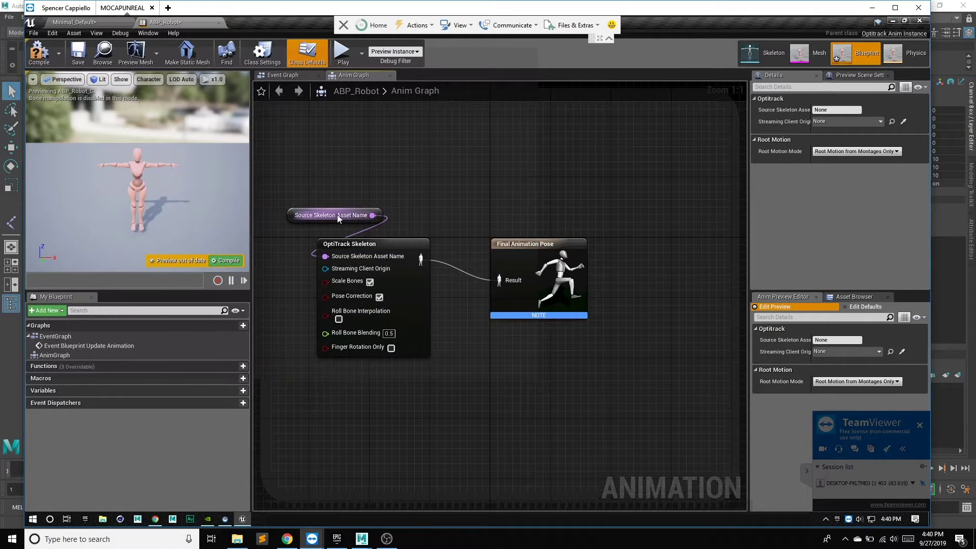
left_click_drag(327, 268, 343, 174)
type("get stre")
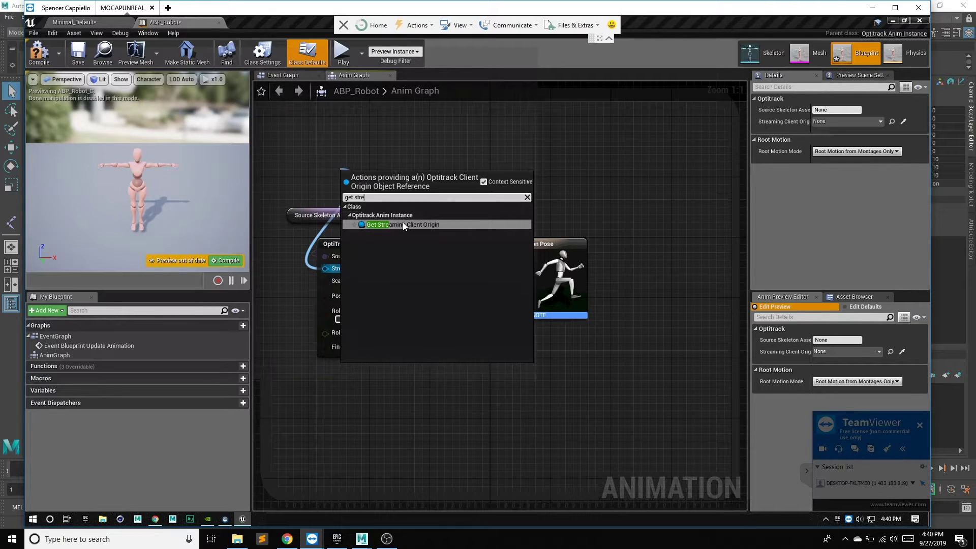
left_click(402, 224)
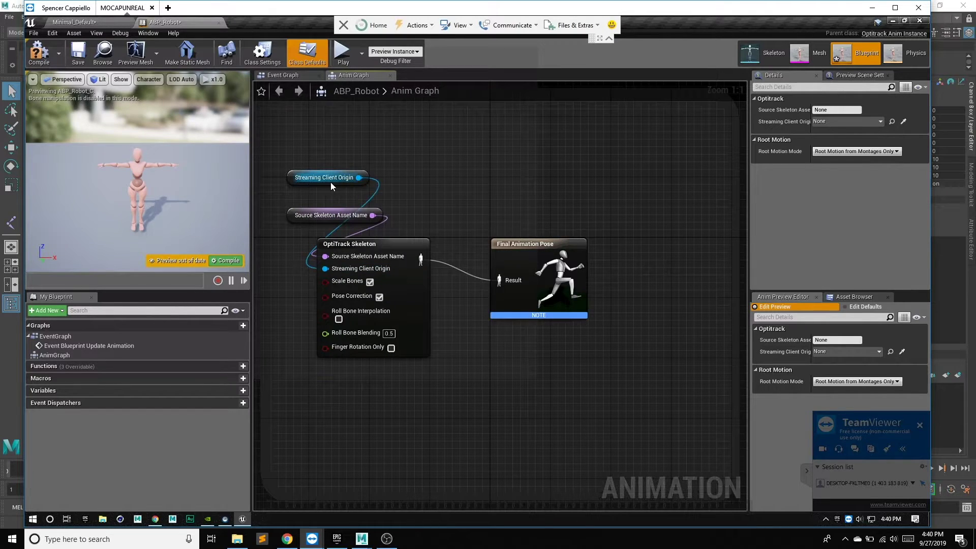
- Auto-fill the OptiTrack Skeleton node's bone mappings and compile ABP_Robot
left_click(354, 246)
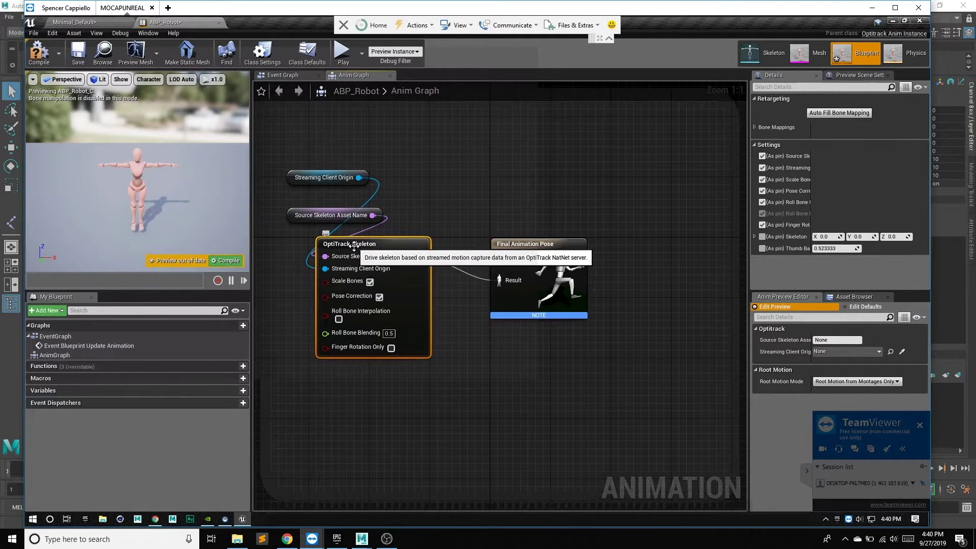
left_click(755, 127)
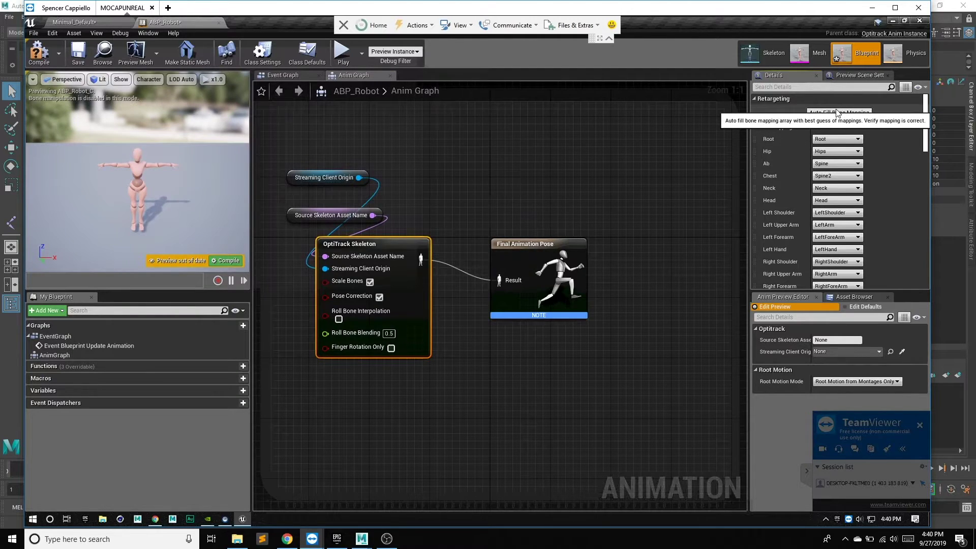
left_click(815, 114)
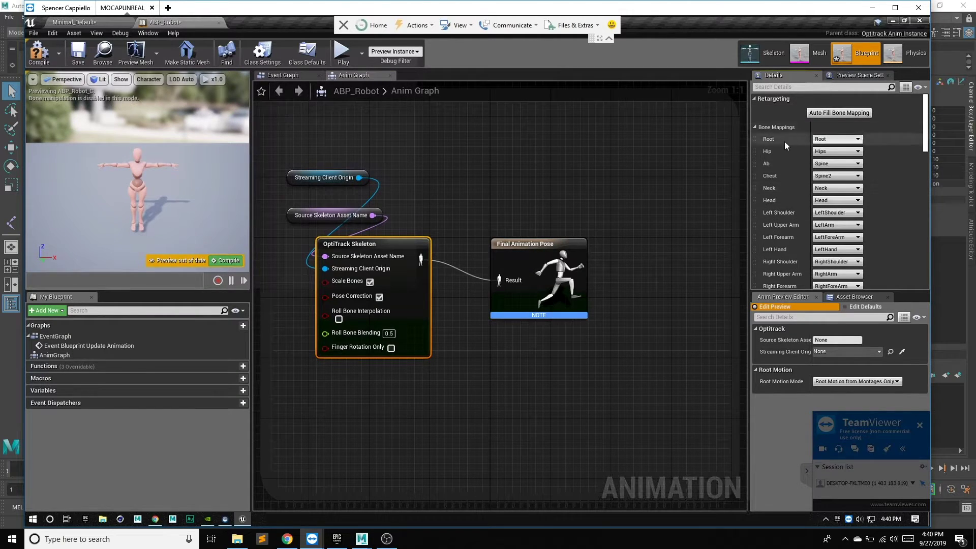
left_click(52, 56)
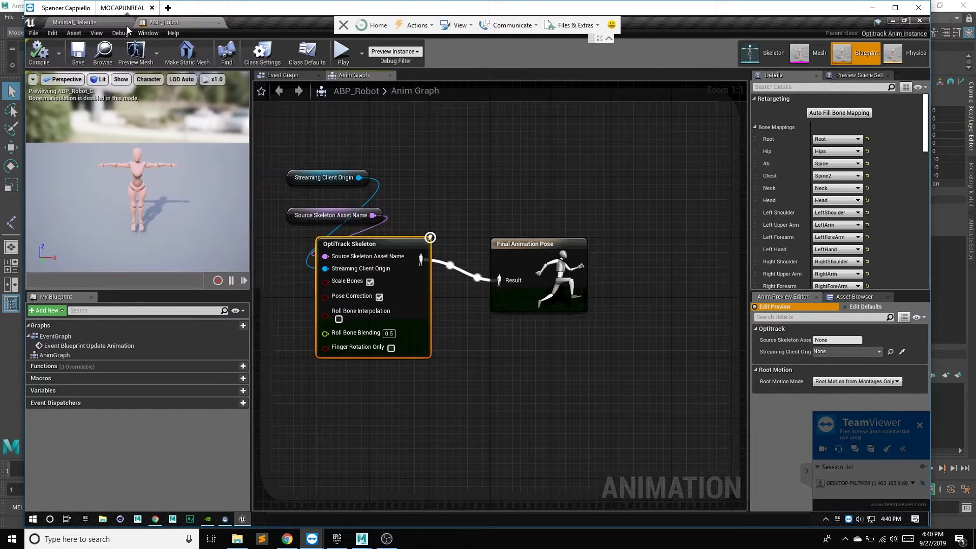
left_click(113, 24)
- Move the robot beside the table to Y -90 with the Move tool
left_click(364, 216)
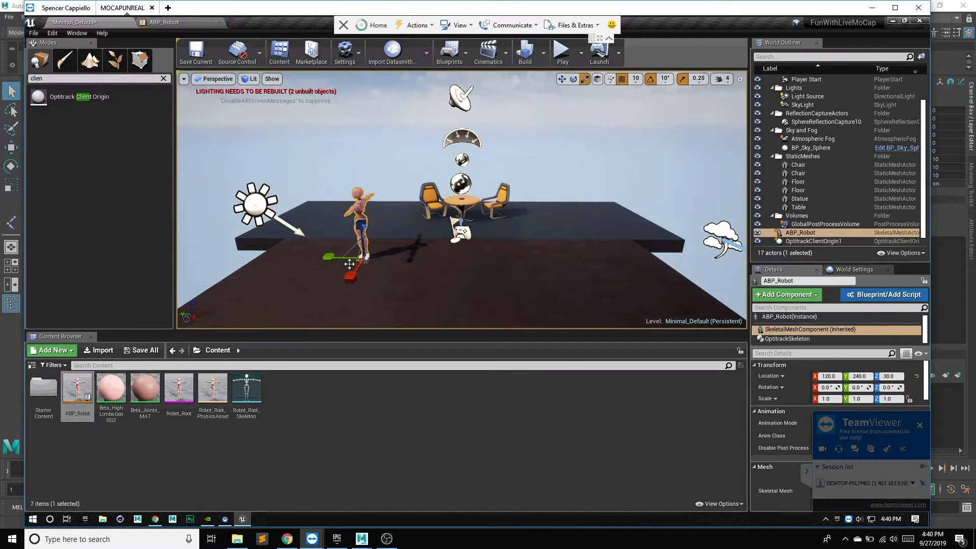
left_click(562, 81)
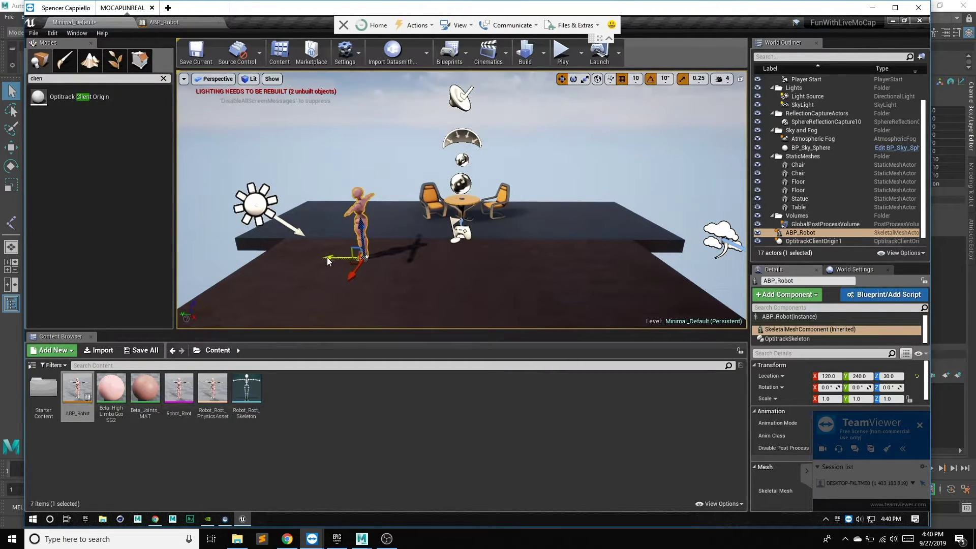
mouse_move(328, 260)
left_mouse_down()
mouse_move(459, 254)
mouse_move(497, 238)
left_mouse_up()
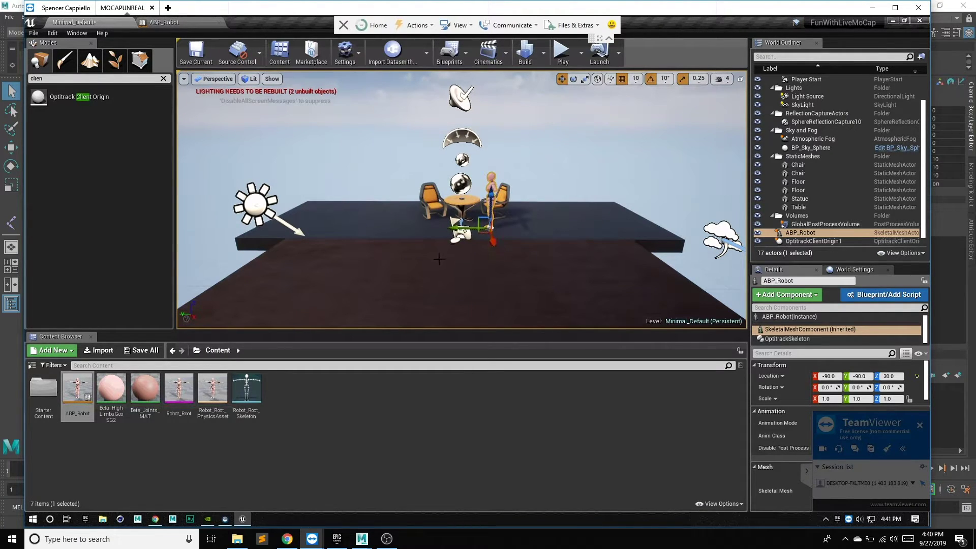
left_click_drag(439, 259, 390, 244, "alt")
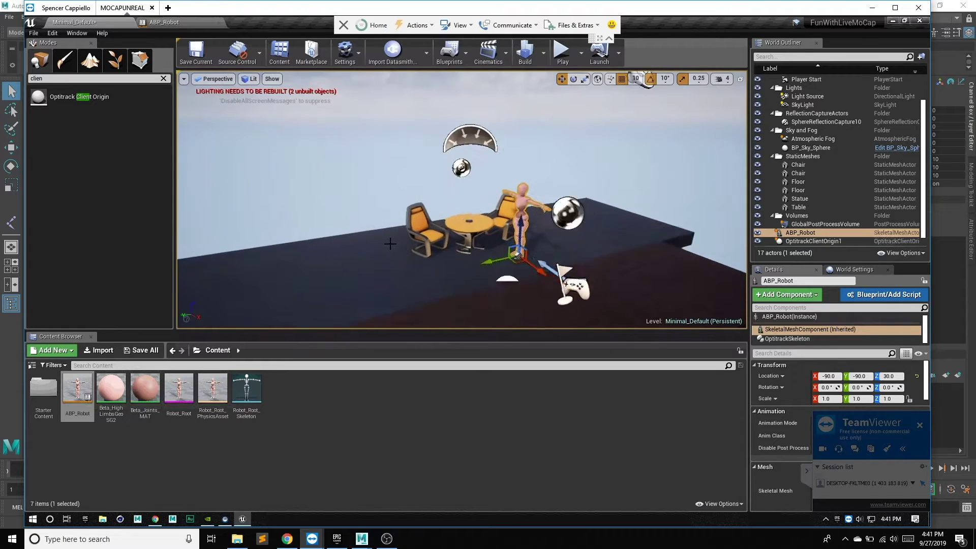
right_click_drag(389, 244, 446, 264, "alt")
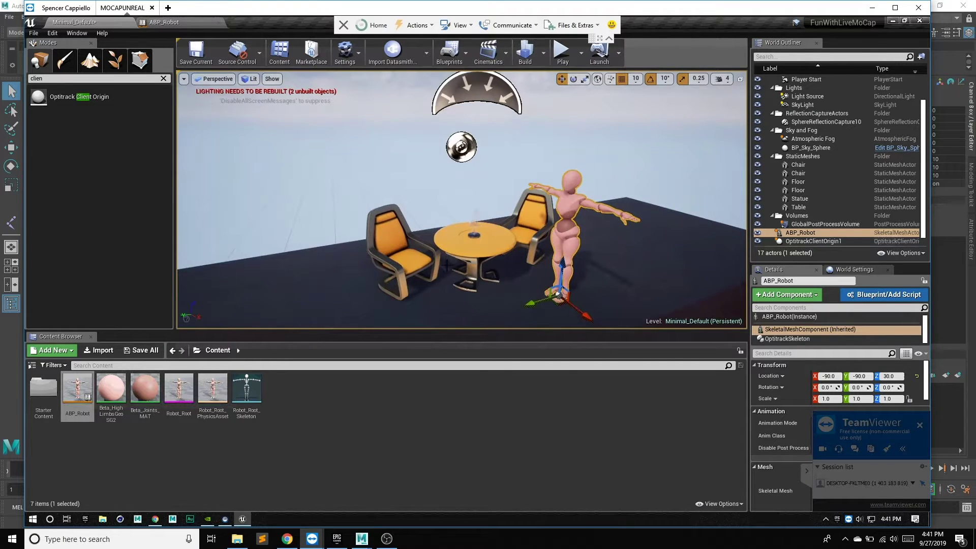
- Play the level to watch the live-mocap robot, then stop
left_click(561, 50)
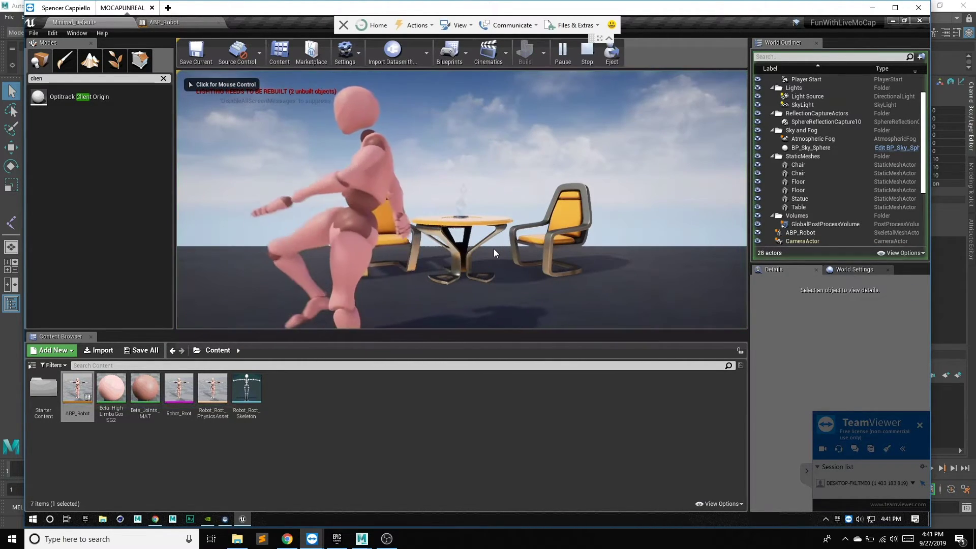
left_click(474, 254)
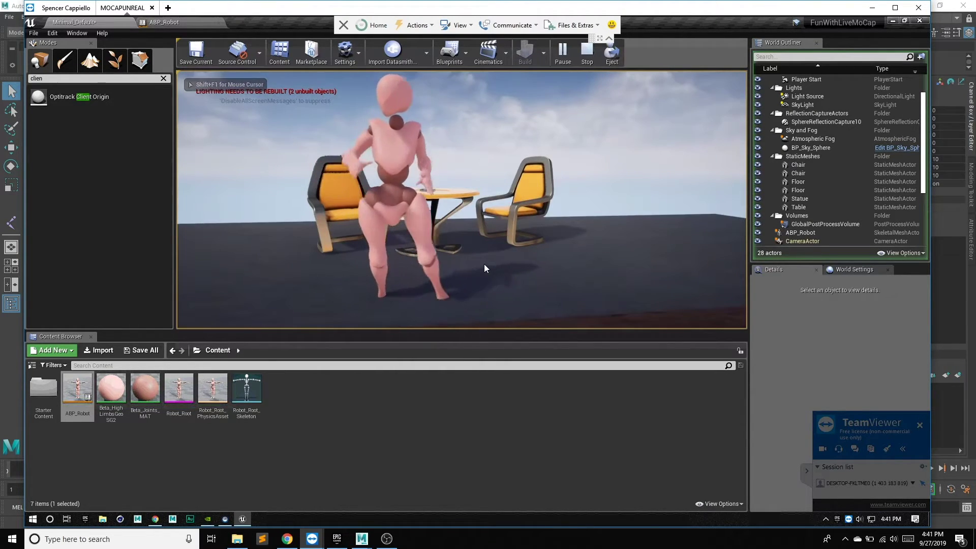
key("shift+F1")
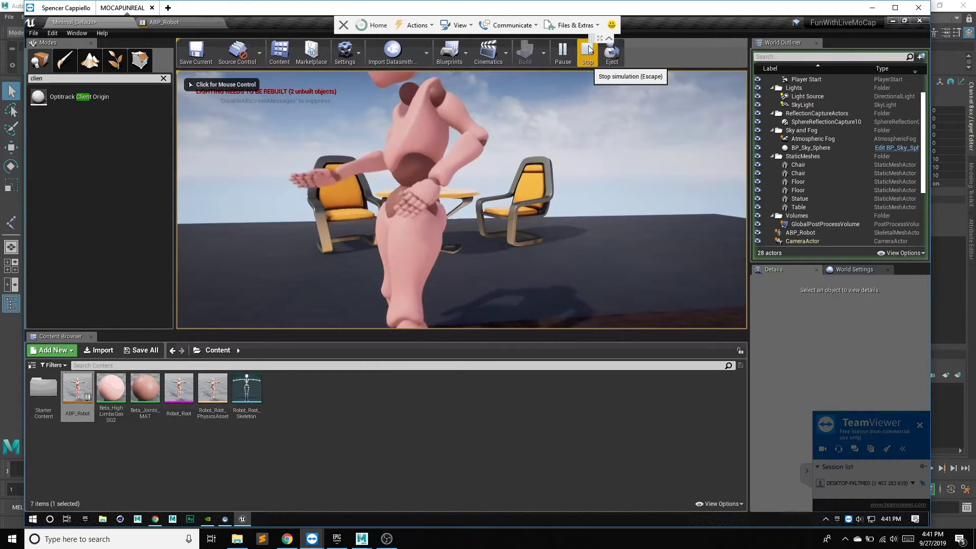
left_click(587, 51)
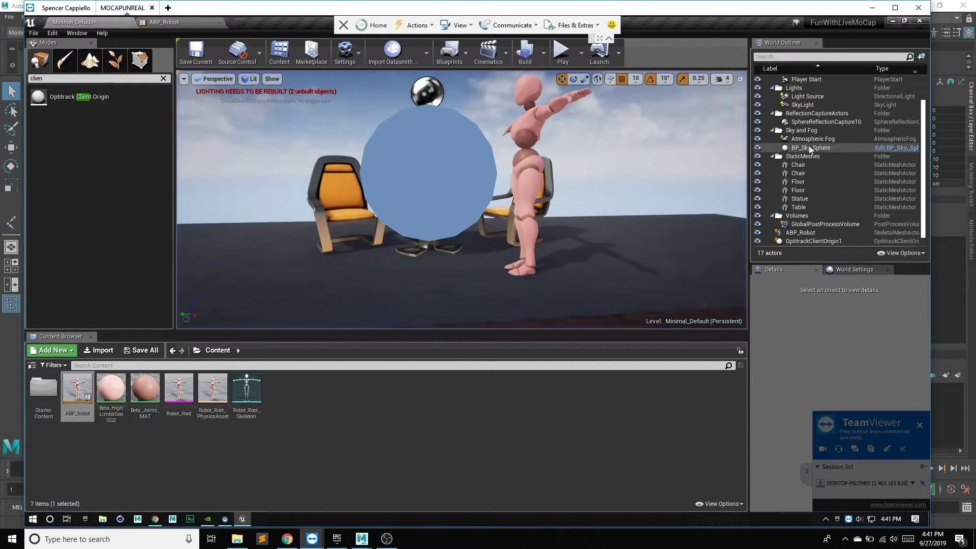
- Select and frame OptitrackClientOrigin1, then run a quick play test and stop it
scroll(837, 199, "down", 1)
left_click(819, 231)
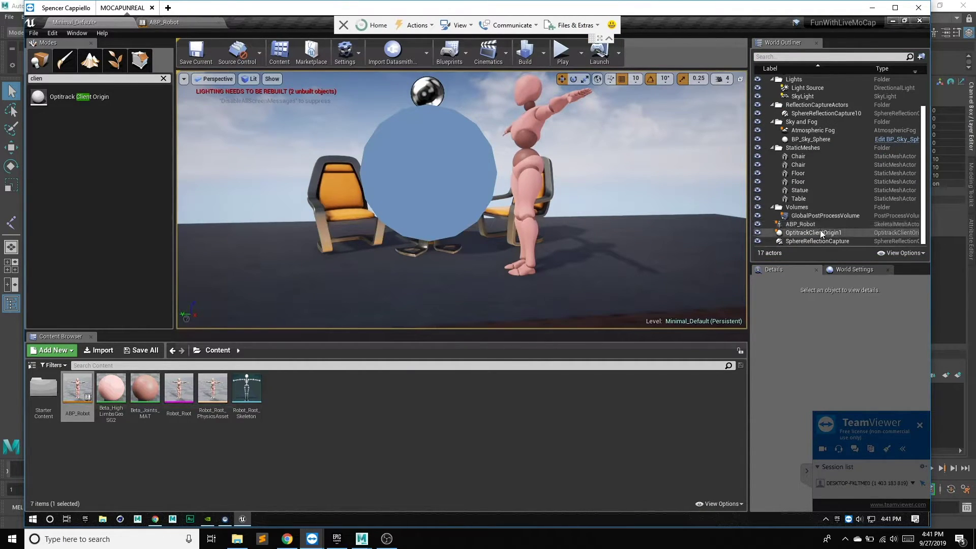
key("f")
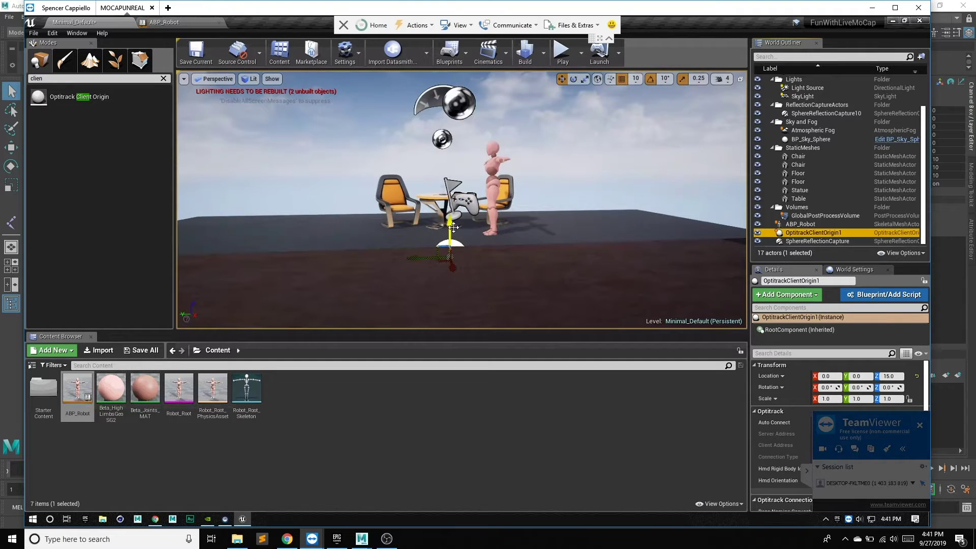
left_click(561, 51)
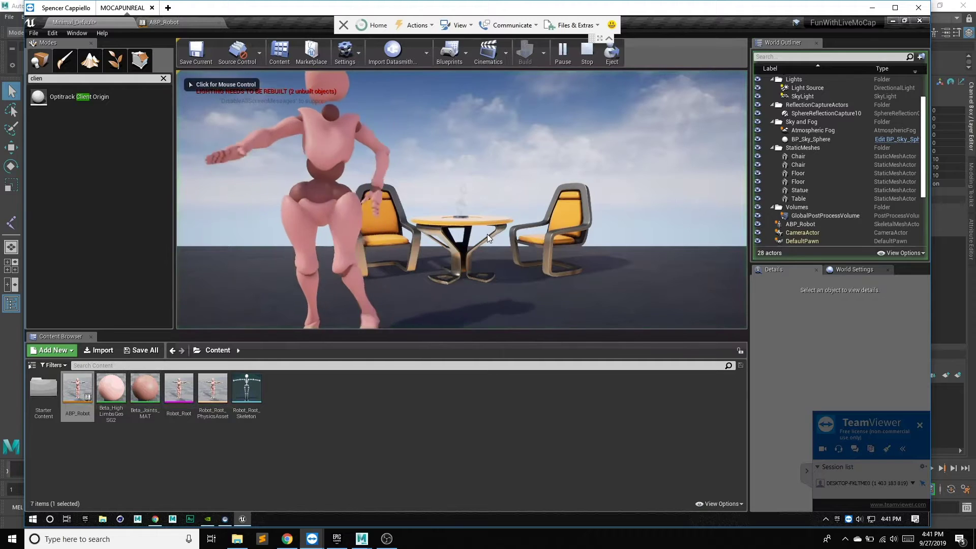
left_click(489, 264)
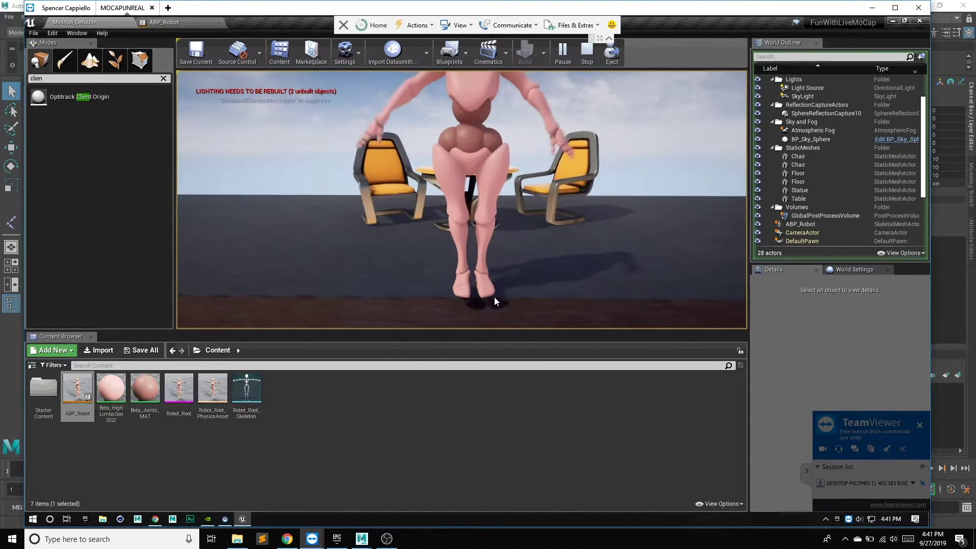
key("shift+F1")
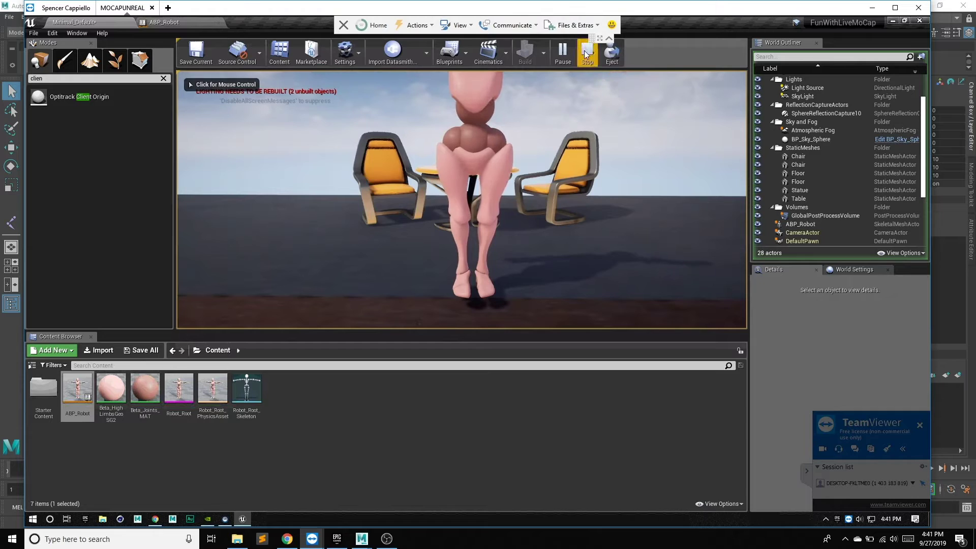
left_click(588, 58)
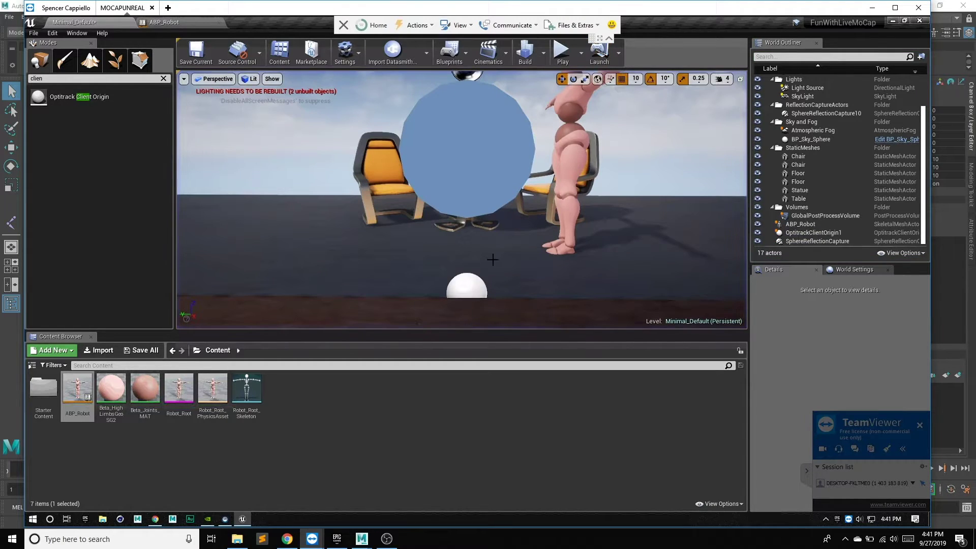
- Move the client origin to line up with the robot and play the level again
left_click(472, 281)
left_click_drag(467, 311, 467, 258)
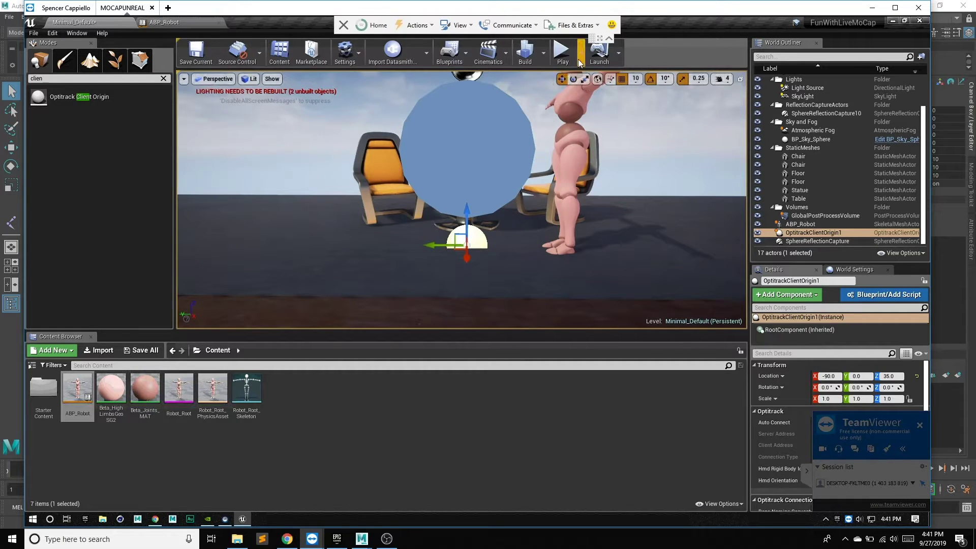
left_click(561, 54)
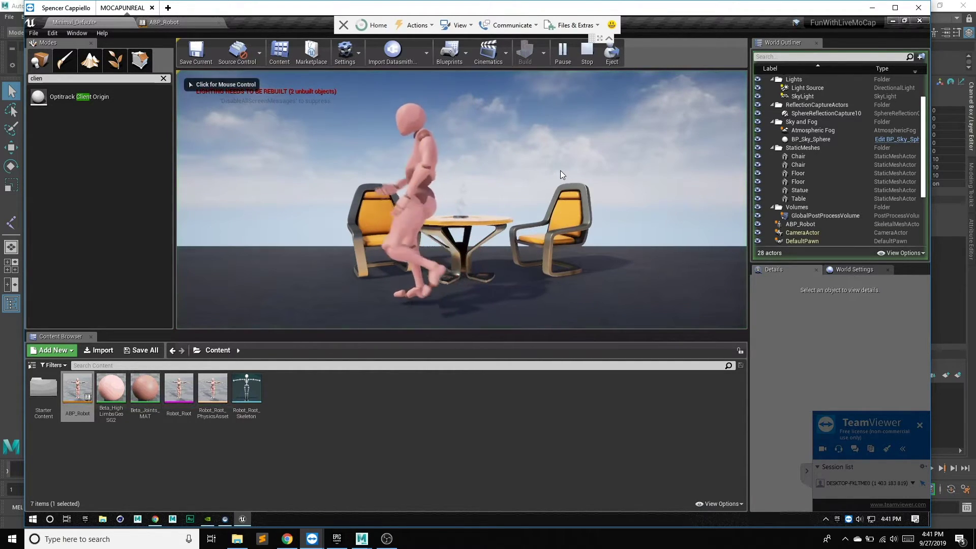
left_click(468, 261)
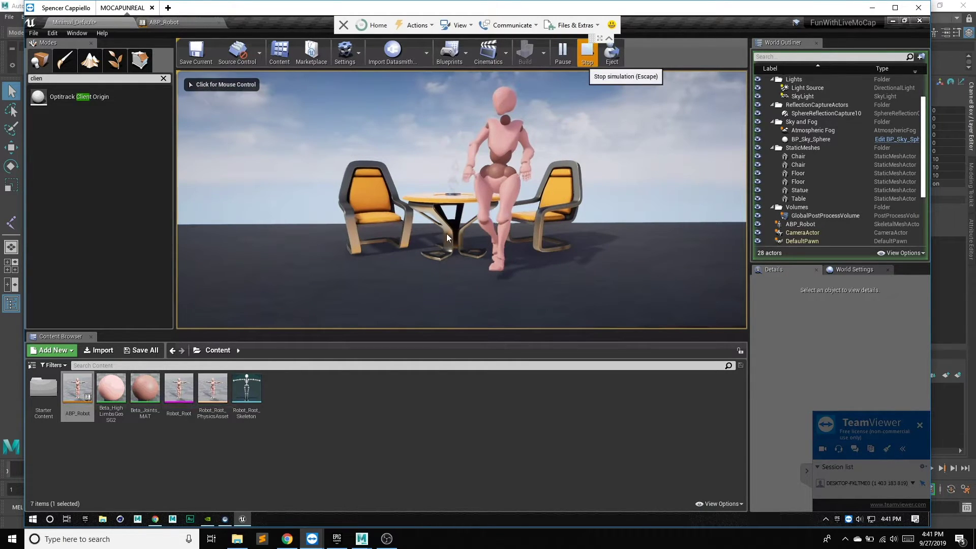
key("Escape")
- Select both chairs, the table and the statue together
mouse_move(480, 230)
left_mouse_down()
mouse_move(437, 230)
mouse_move(500, 202)
left_mouse_up()
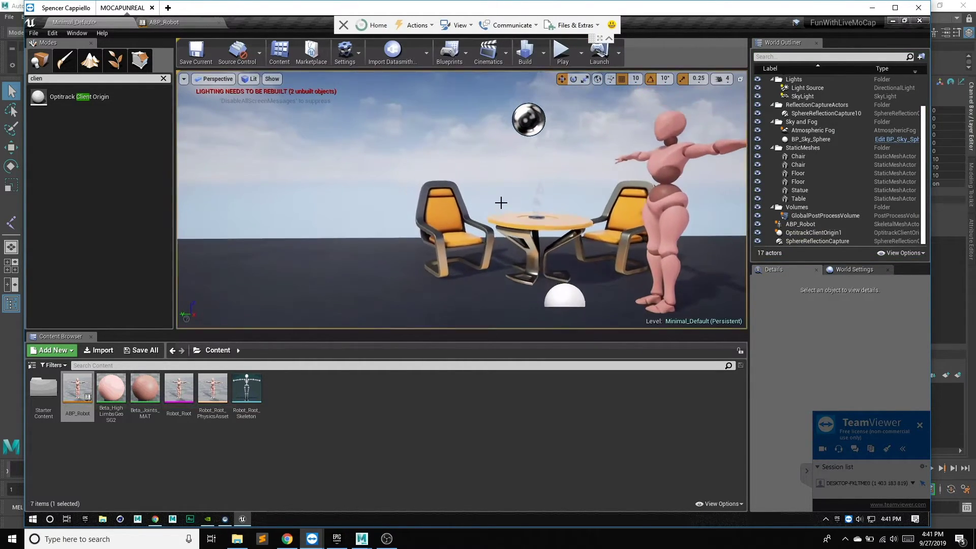
left_click(450, 216)
left_click(519, 224, "ctrl")
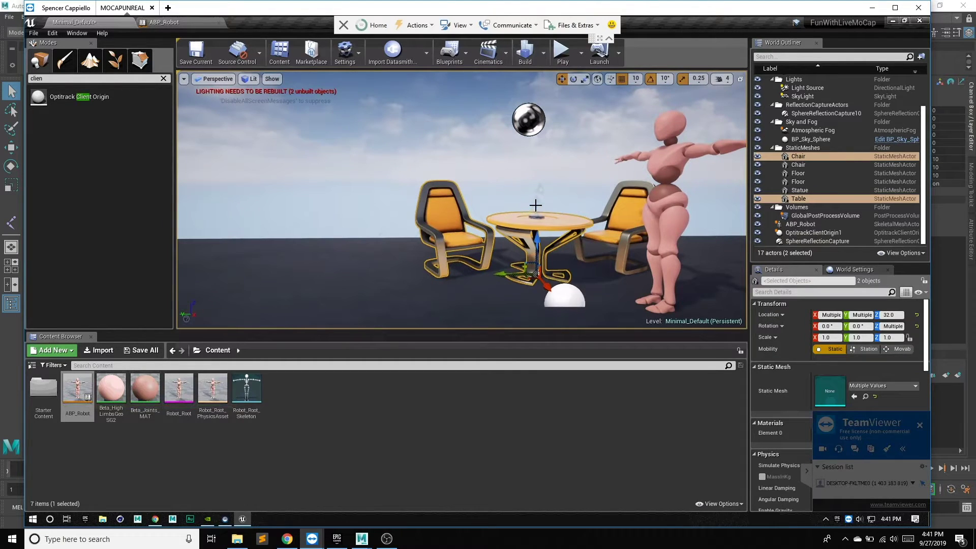
left_click(577, 207, "ctrl")
left_click(589, 227)
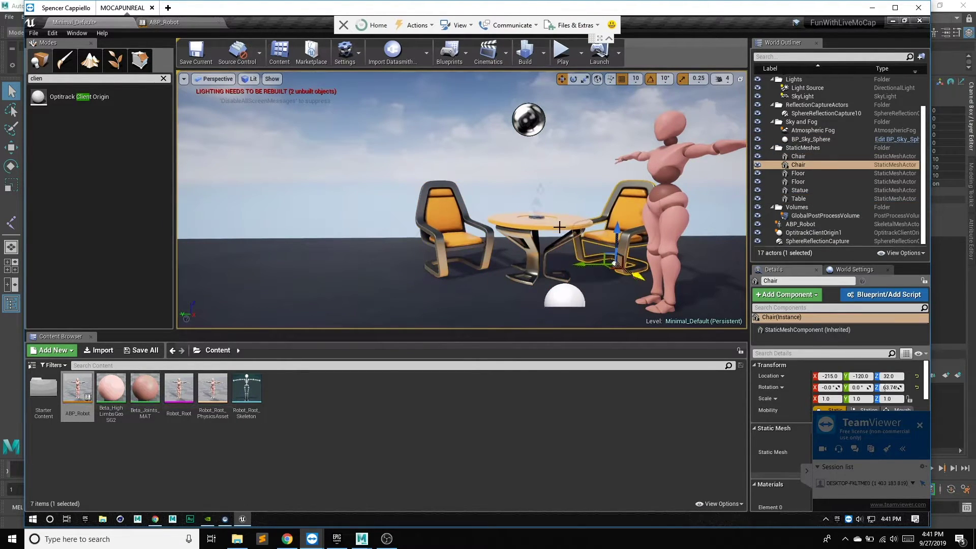
key("ctrl+z")
key("ctrl+z")
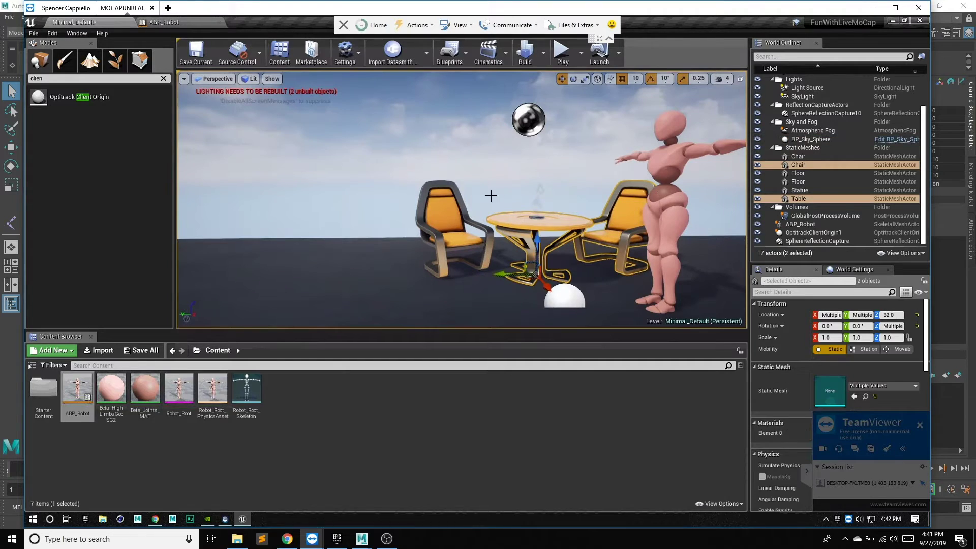
left_click(448, 209, "ctrl")
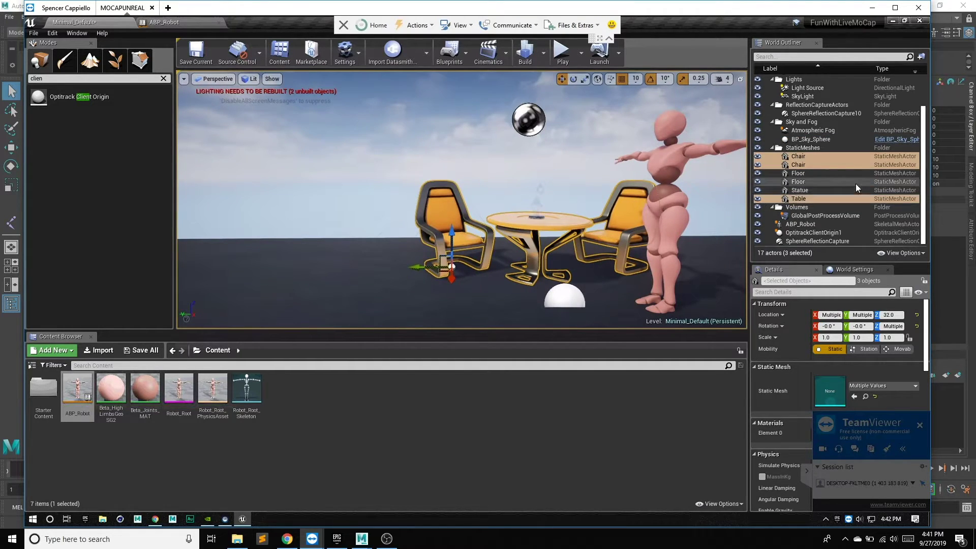
left_click(834, 190, "ctrl")
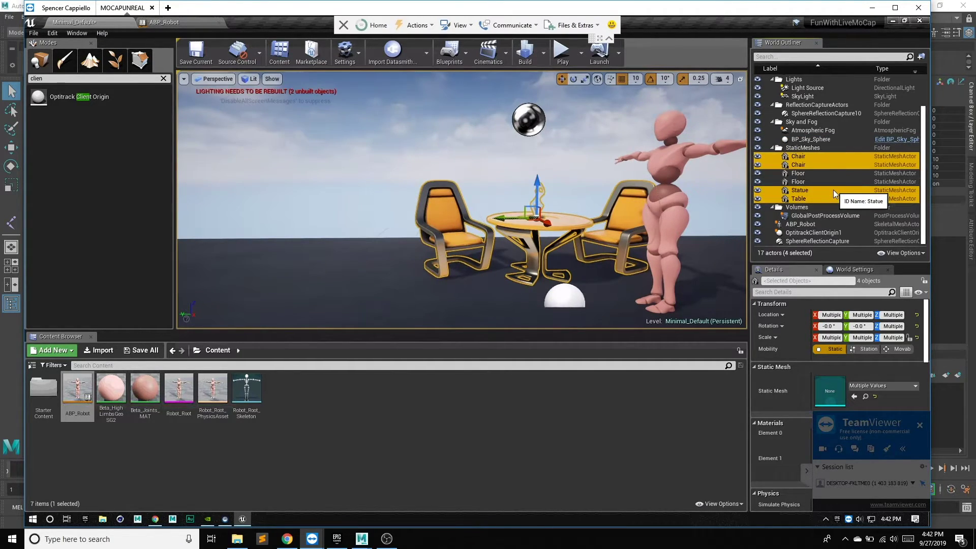
- Enable Simulate Physics on the selected furniture and start a play test
left_click(829, 292)
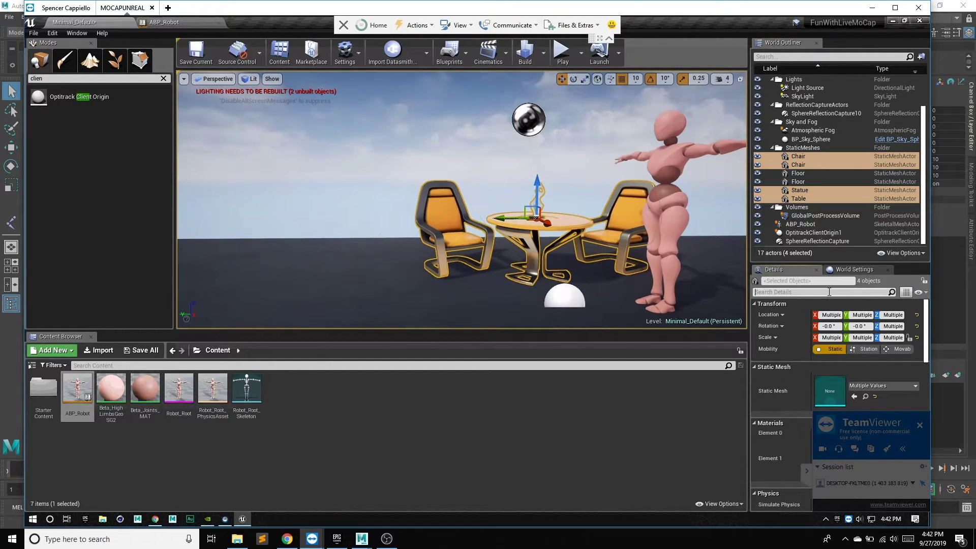
type("phy")
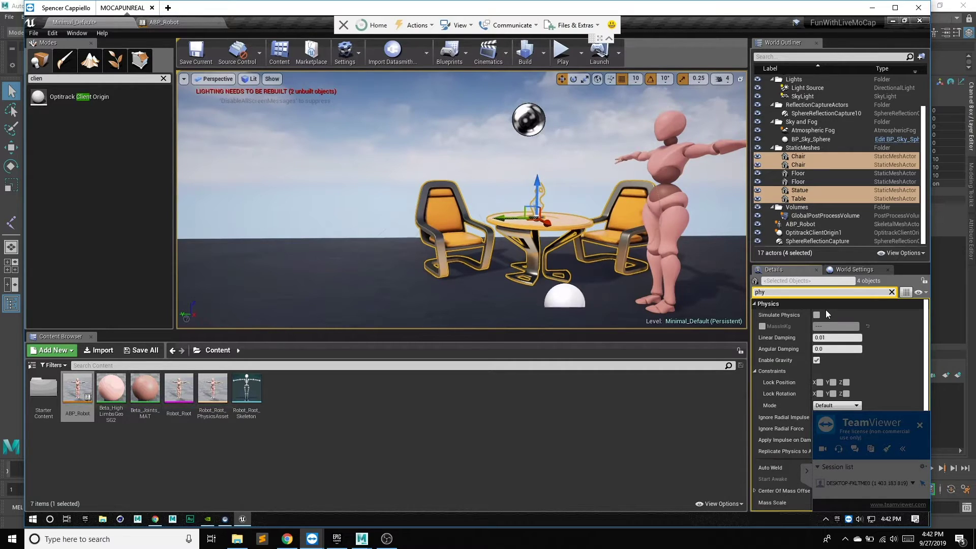
left_click(816, 314)
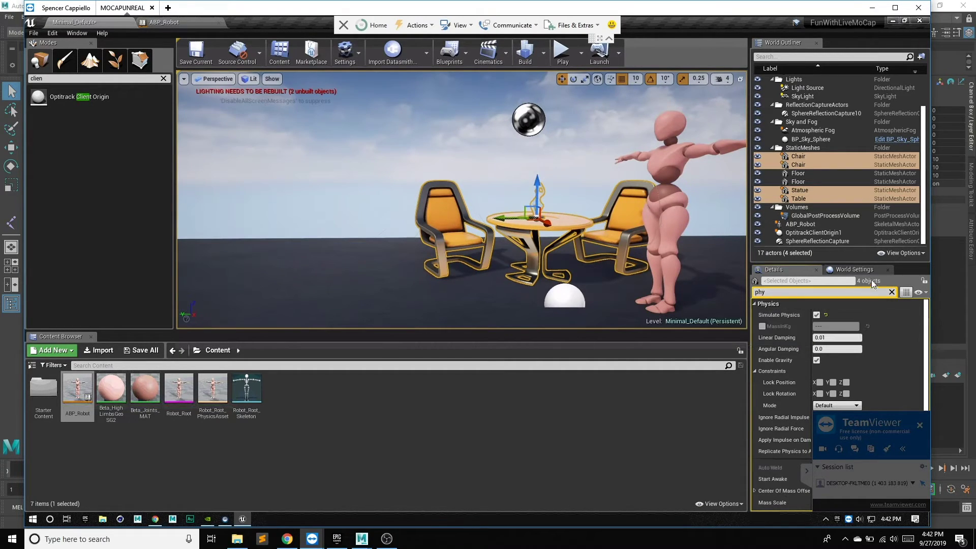
left_click(561, 50)
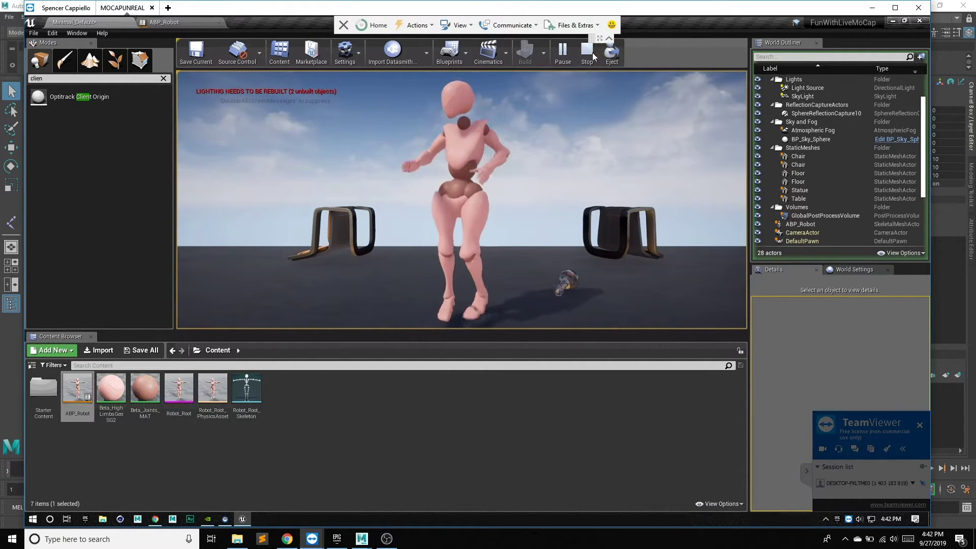
- Stop the play session and place a Box Trigger on the floor
key("Escape")
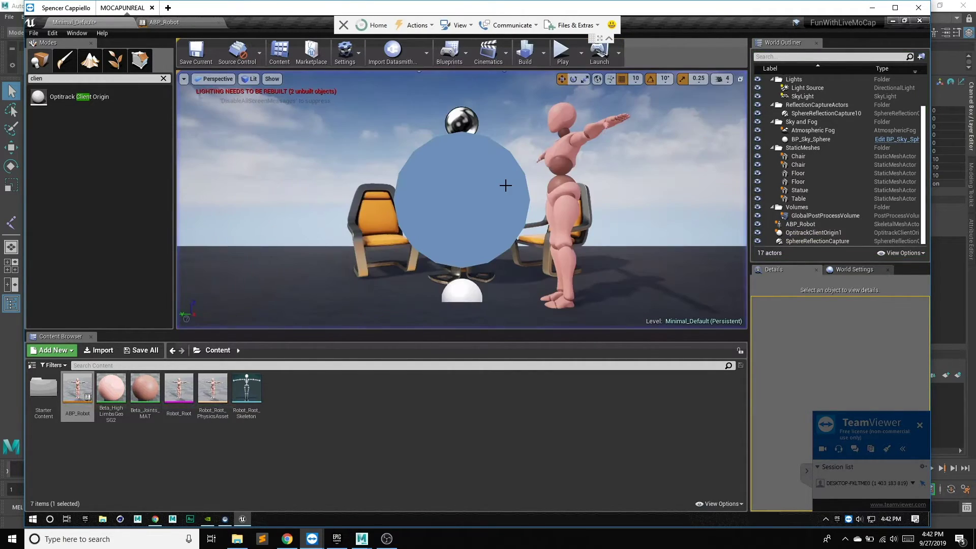
double_click(69, 78)
type("tr")
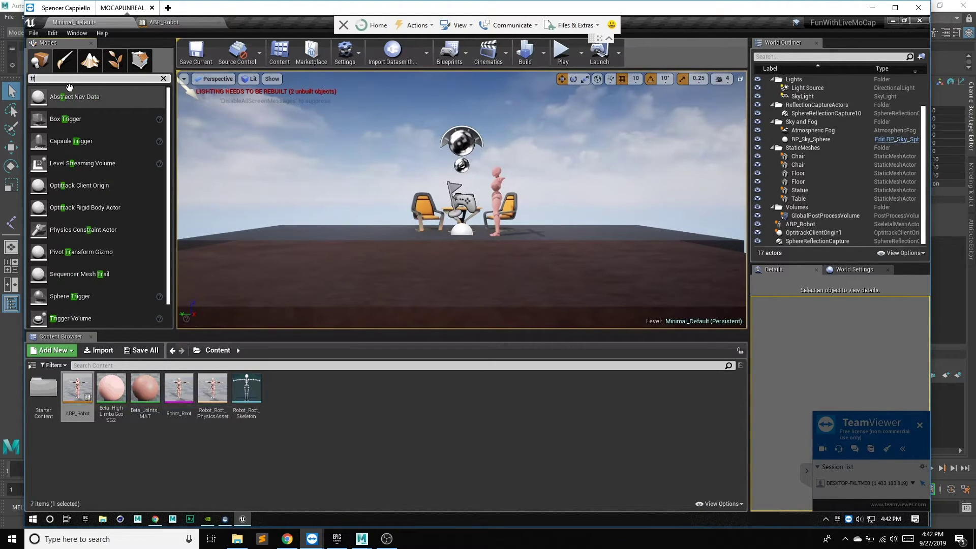
type("ig")
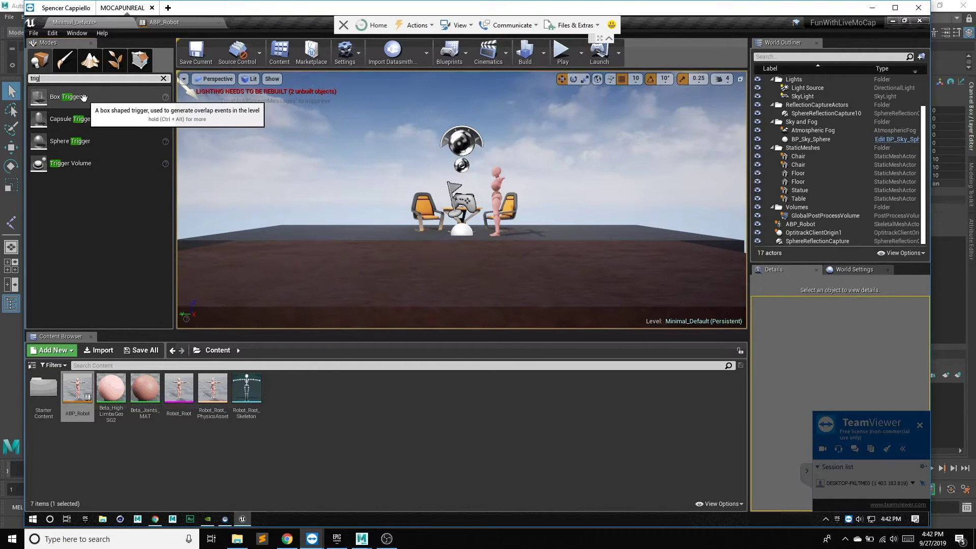
mouse_move(83, 97)
left_mouse_down()
mouse_move(413, 241)
mouse_move(396, 235)
left_mouse_up()
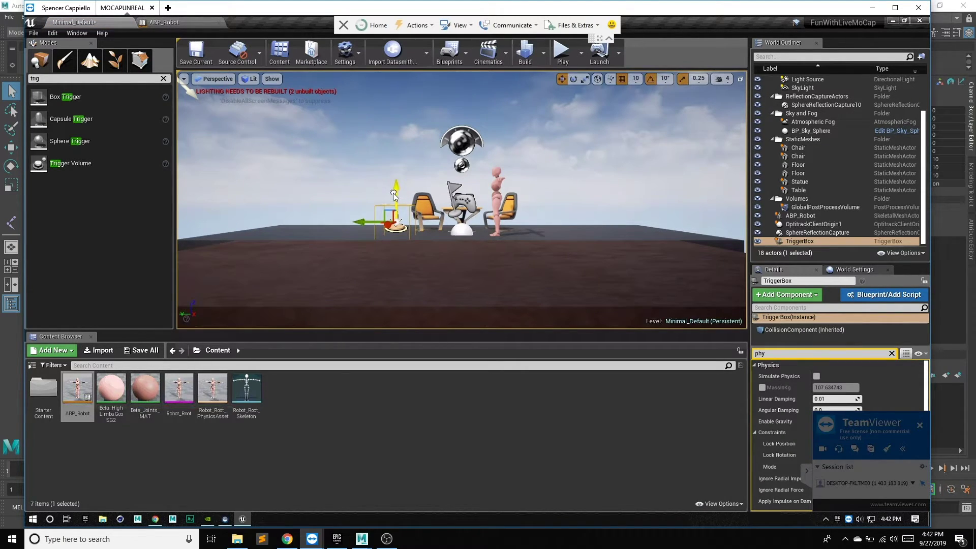
- Position the trigger box beside the table near the left chair, checking it in Top view
left_click_drag(361, 221, 444, 225)
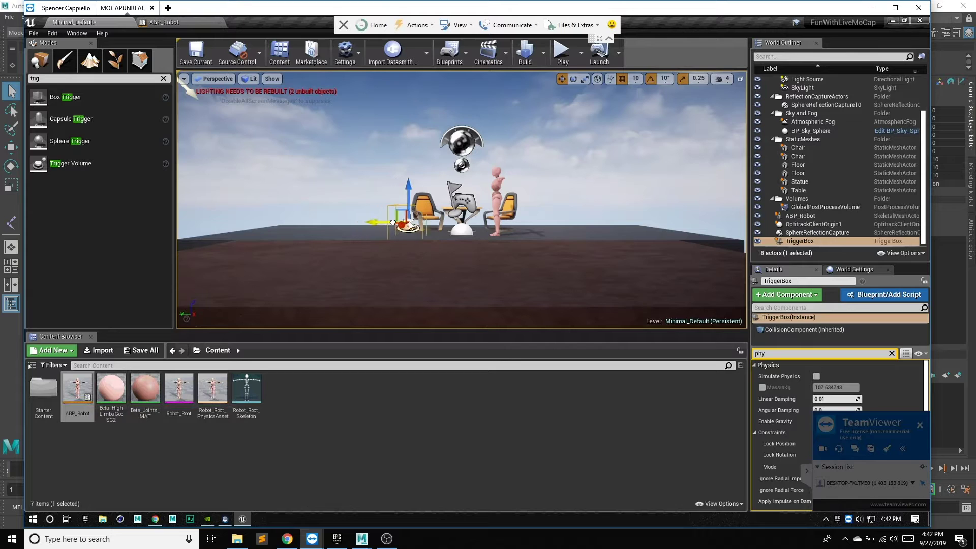
scroll(444, 225, "up", 3)
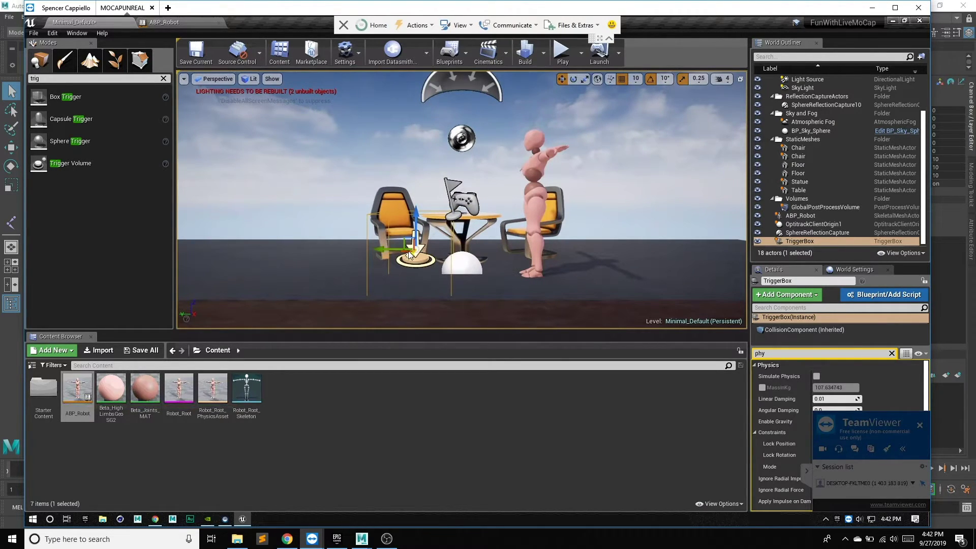
left_click_drag(409, 255, 412, 242)
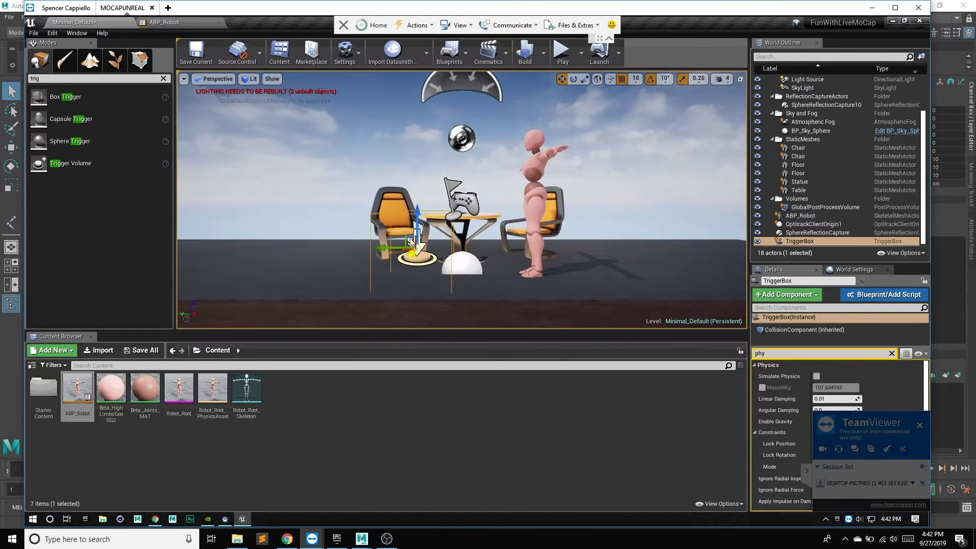
left_click(213, 78)
left_click(221, 112)
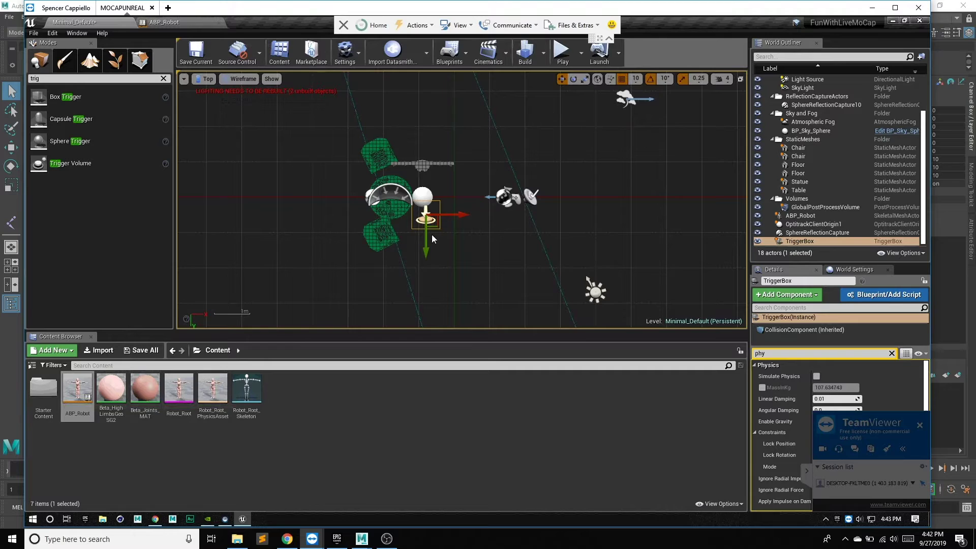
left_click(206, 79)
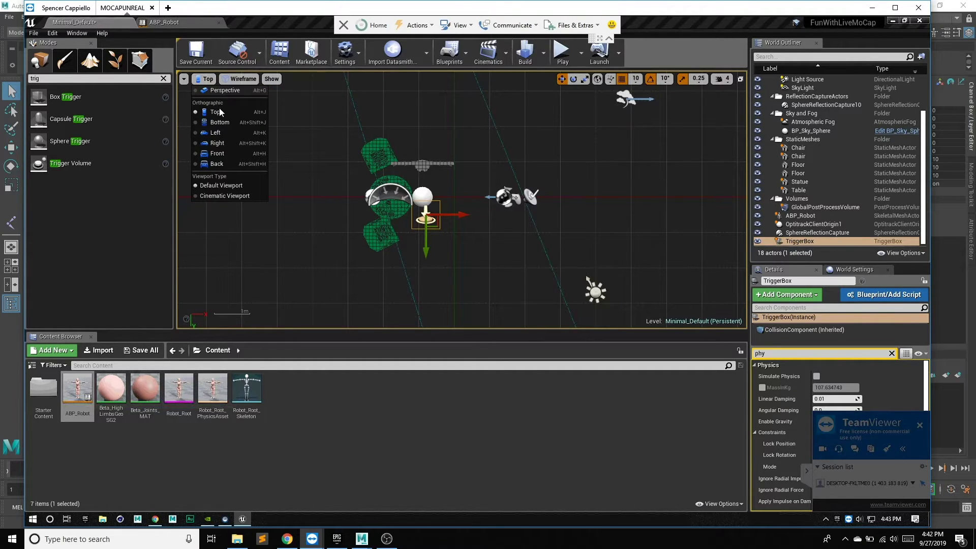
left_click(222, 92)
left_click(81, 78)
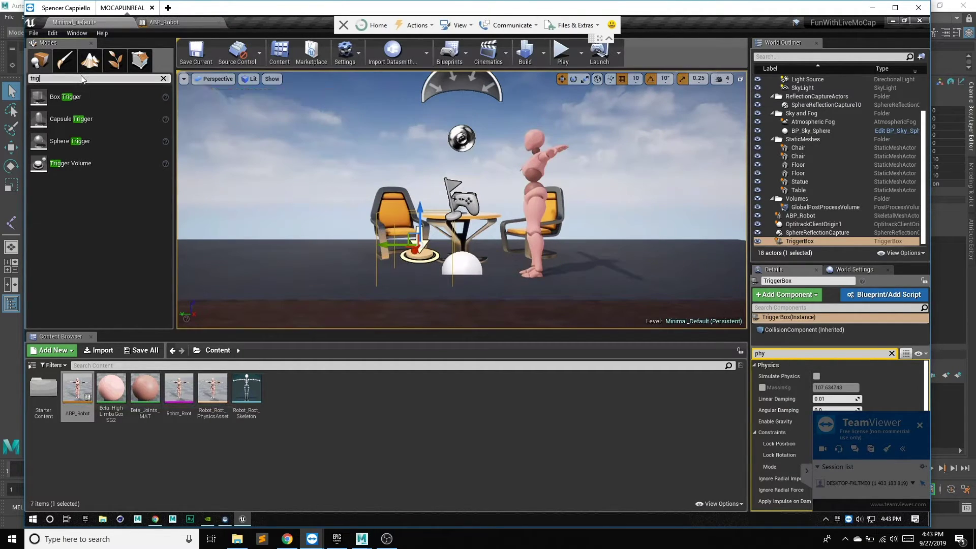
key("BackSpace")
key("BackSpace")
key("BackSpace")
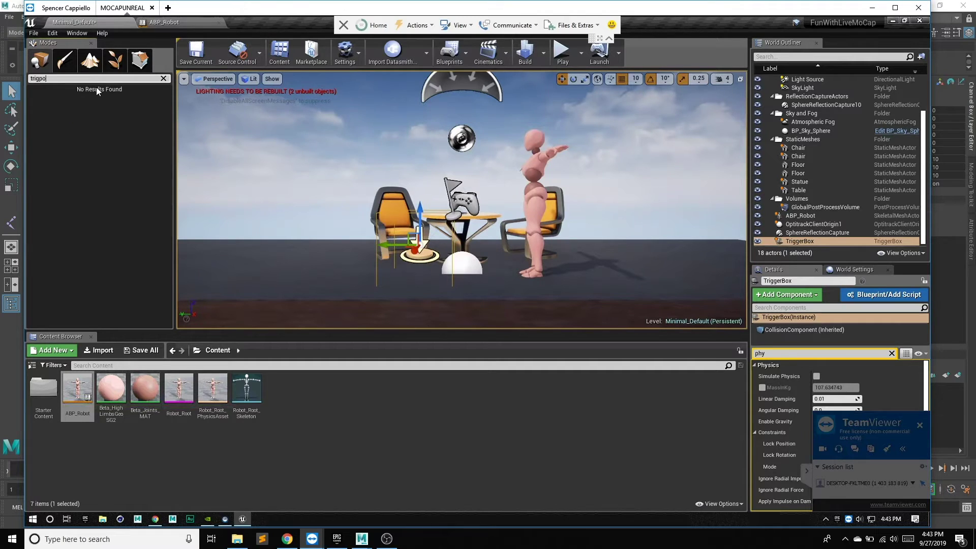
- Place a Point Light near the table and nudge it along X over the trigger box in Top view
type("point")
left_click_drag(103, 88, 418, 270)
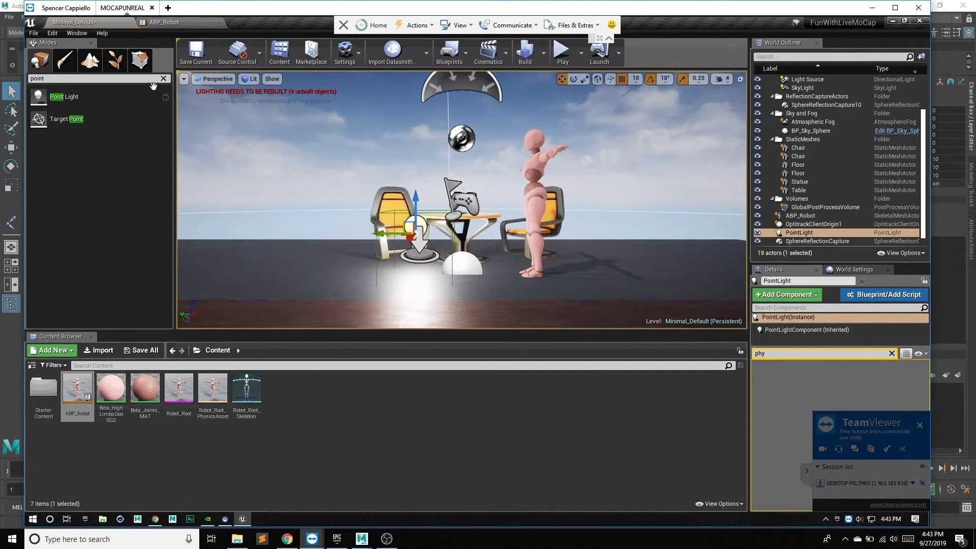
left_click(204, 78)
left_click(225, 111)
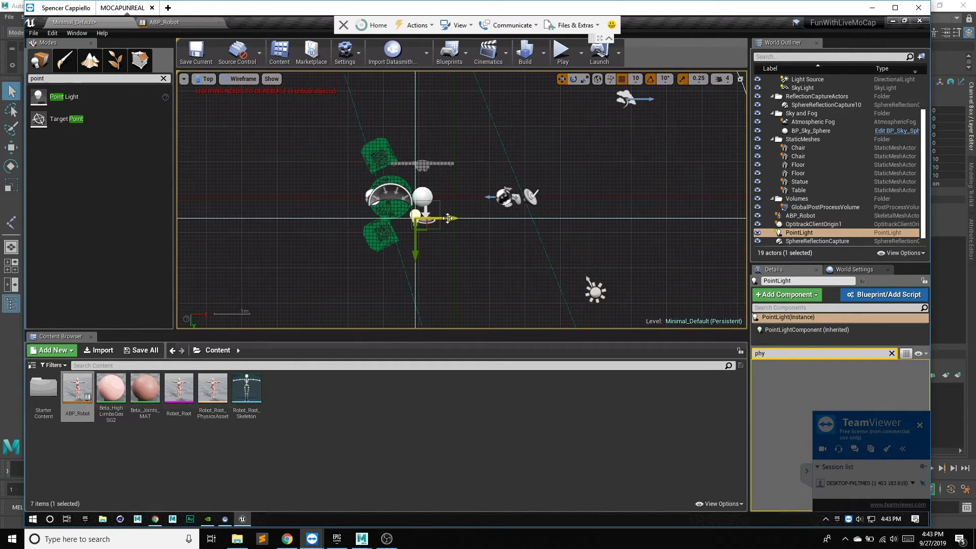
left_click_drag(450, 220, 459, 220)
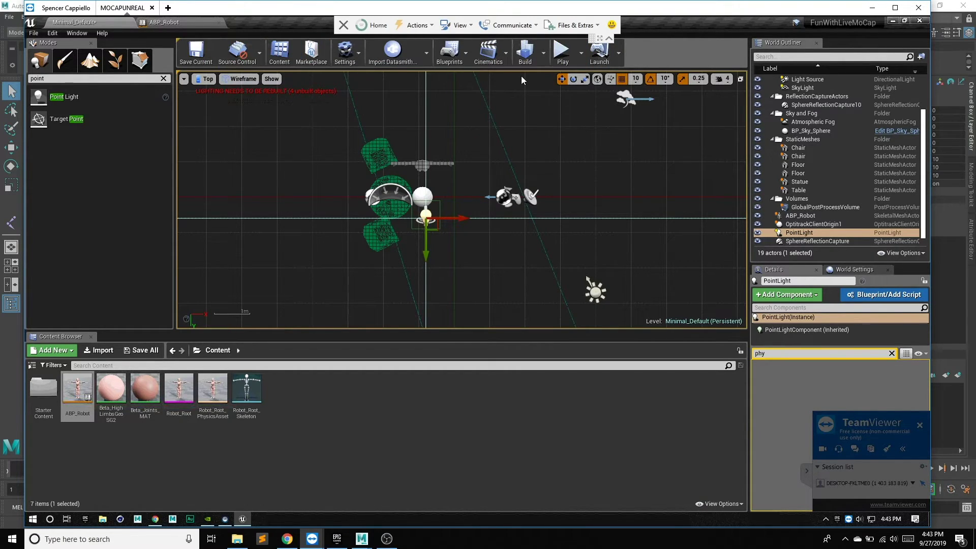
left_click(206, 79)
left_click(215, 92)
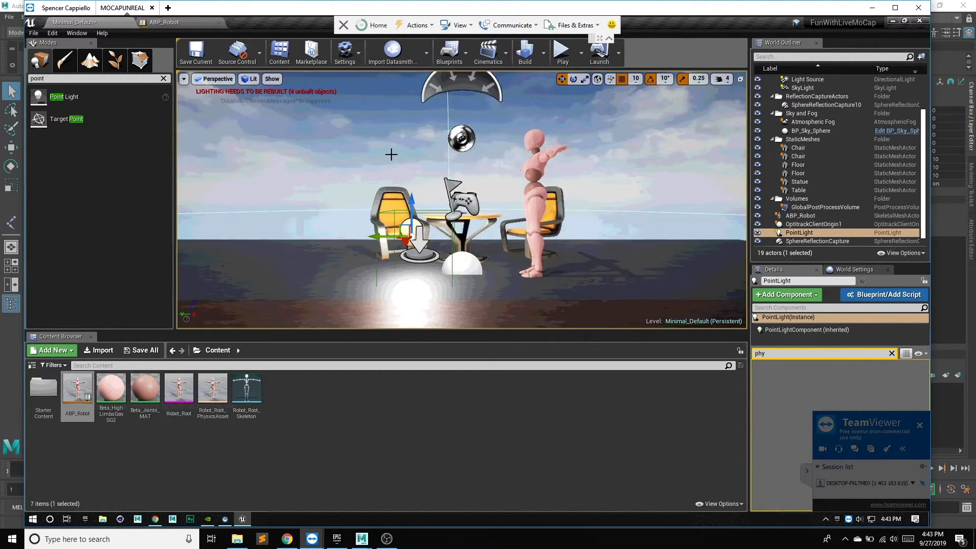
- Set the Point Light's Light Color to a pink-magenta hue
left_click(891, 353)
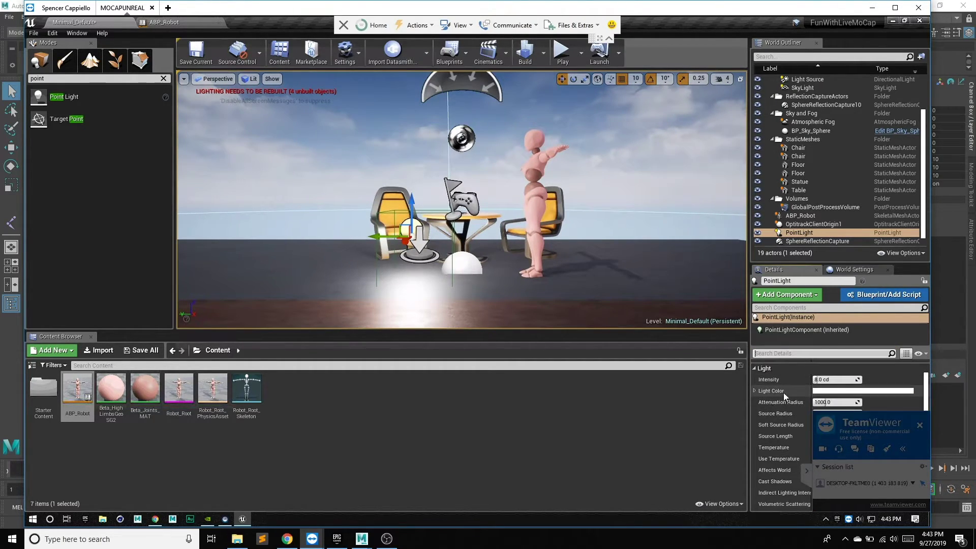
left_click(842, 392)
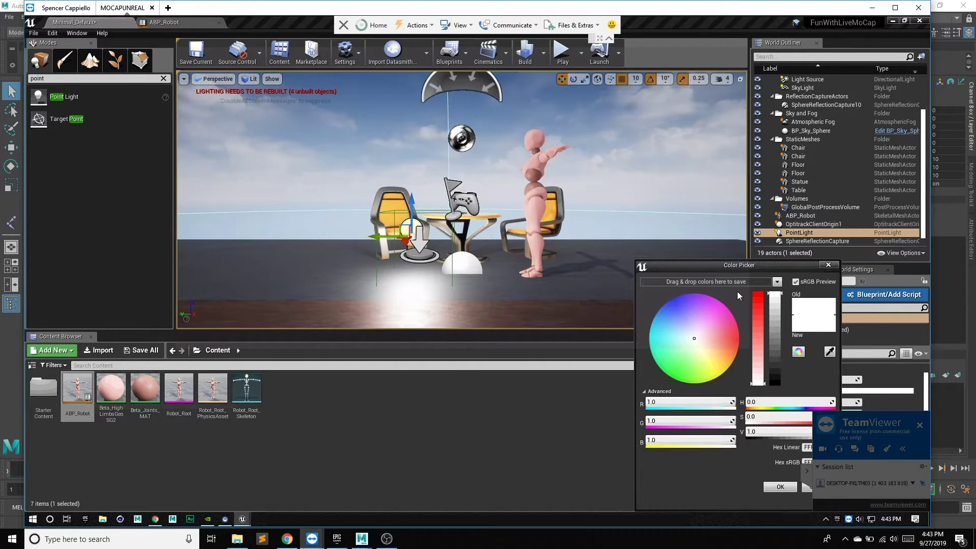
left_click_drag(711, 263, 633, 216)
left_click_drag(648, 278, 639, 257)
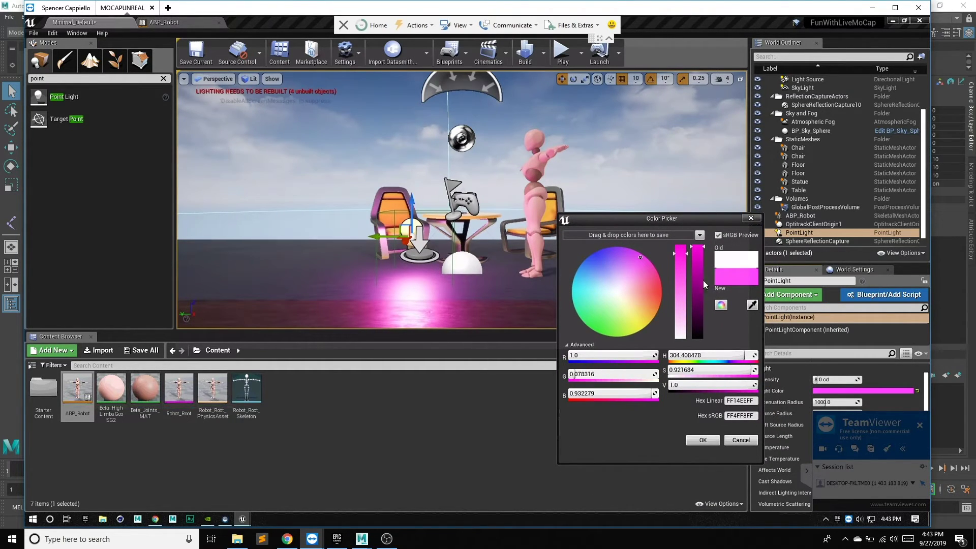
left_click(702, 440)
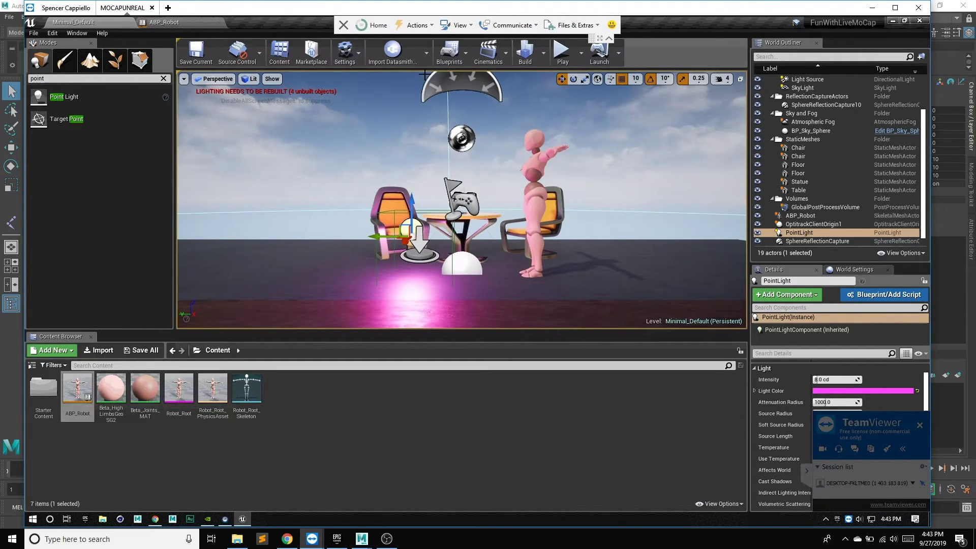
scroll(807, 239, "down", 1)
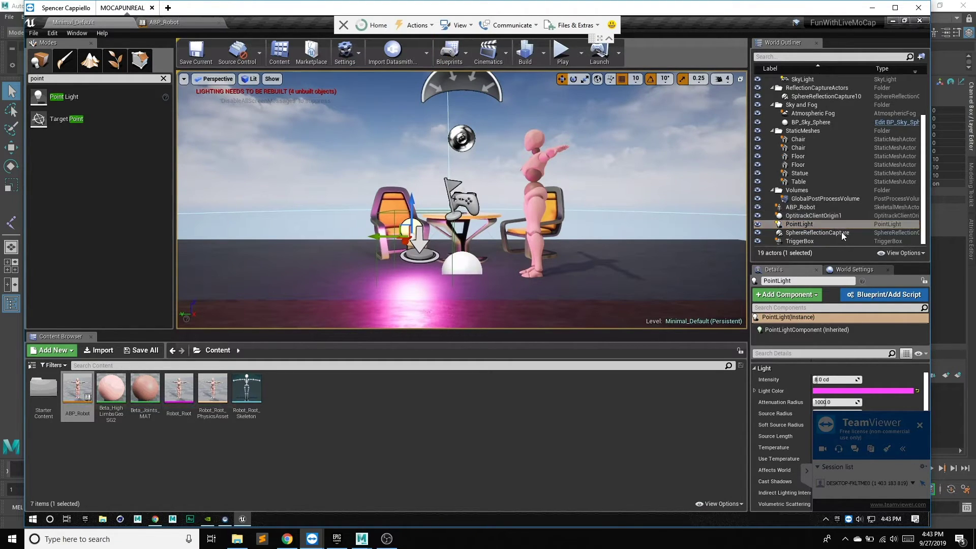
- Add an OnActorBeginOverlap event for the trigger box in the Level Blueprint
left_click(806, 241)
left_click(449, 51)
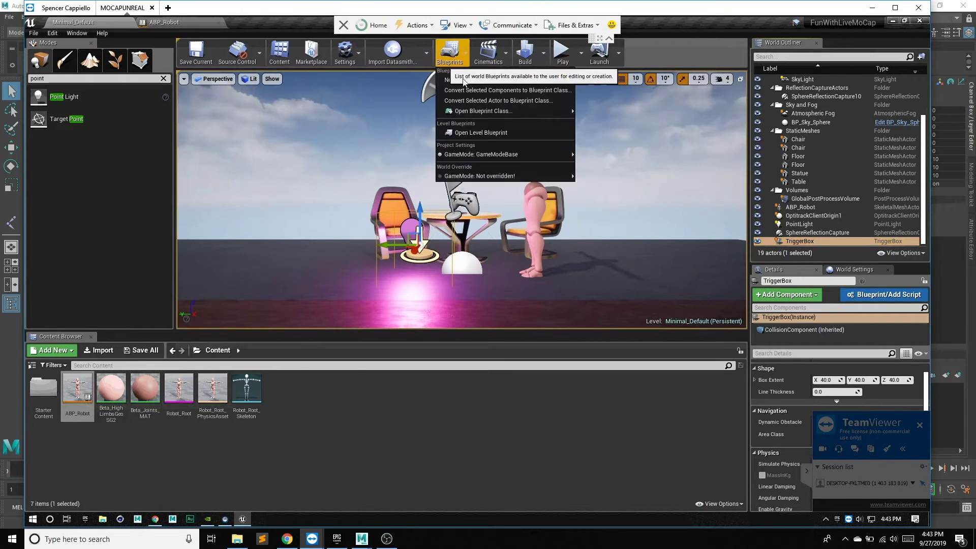
left_click(610, 142)
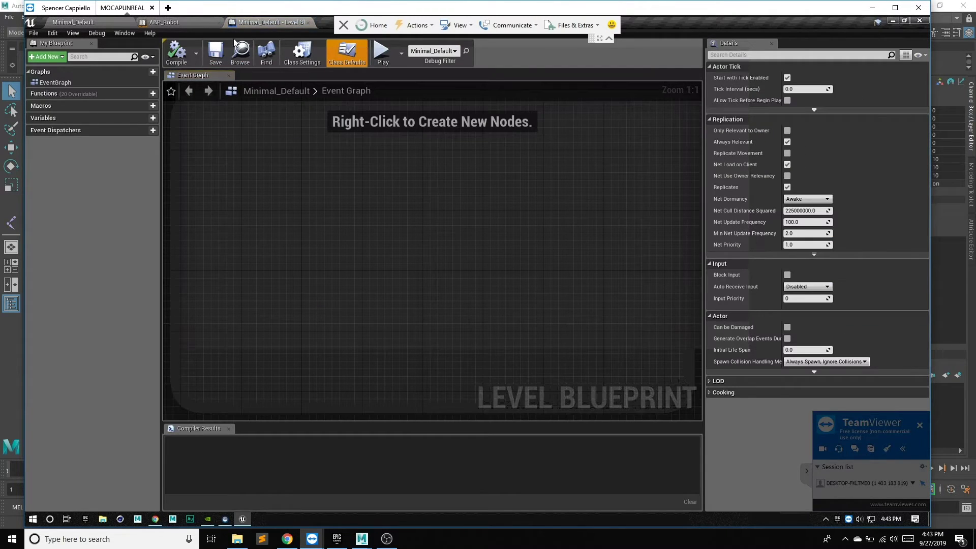
right_click(295, 220)
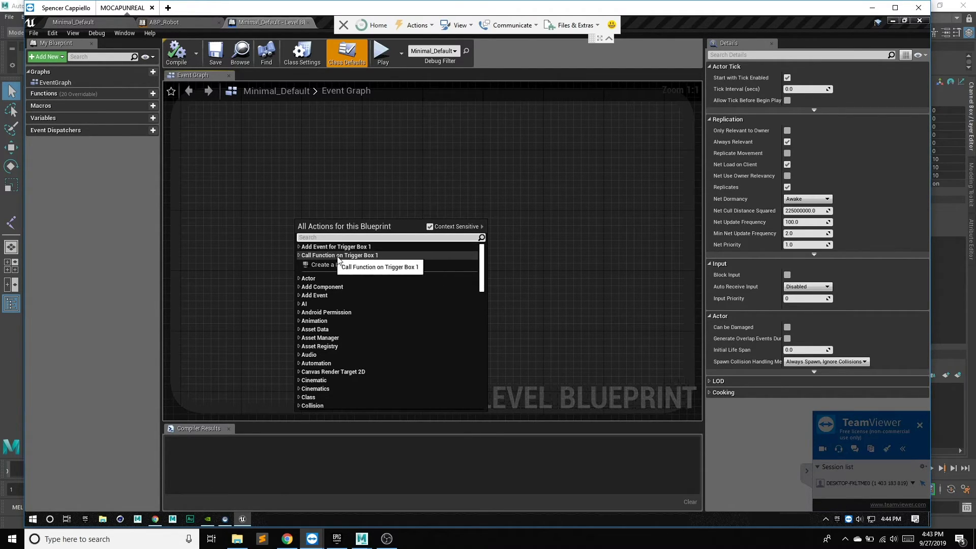
left_click(299, 247)
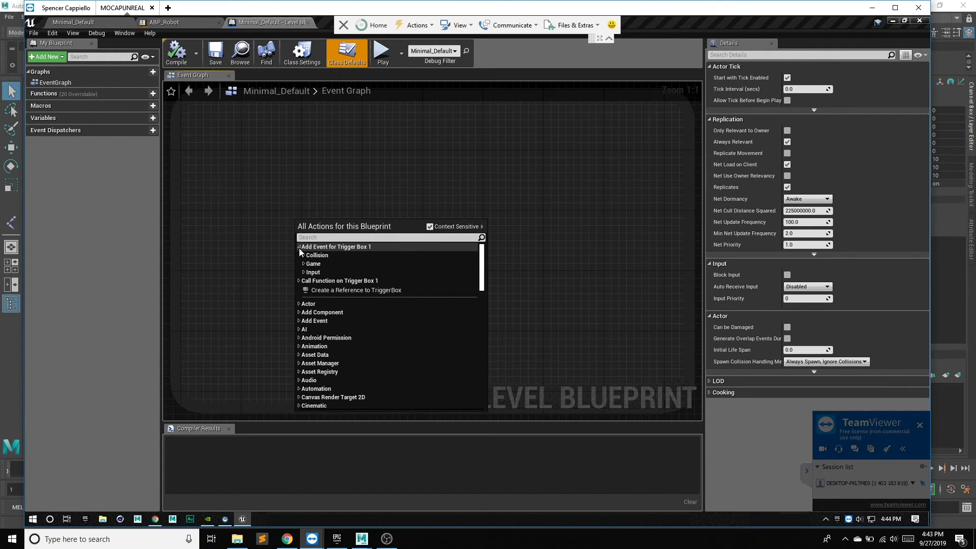
left_click(304, 256)
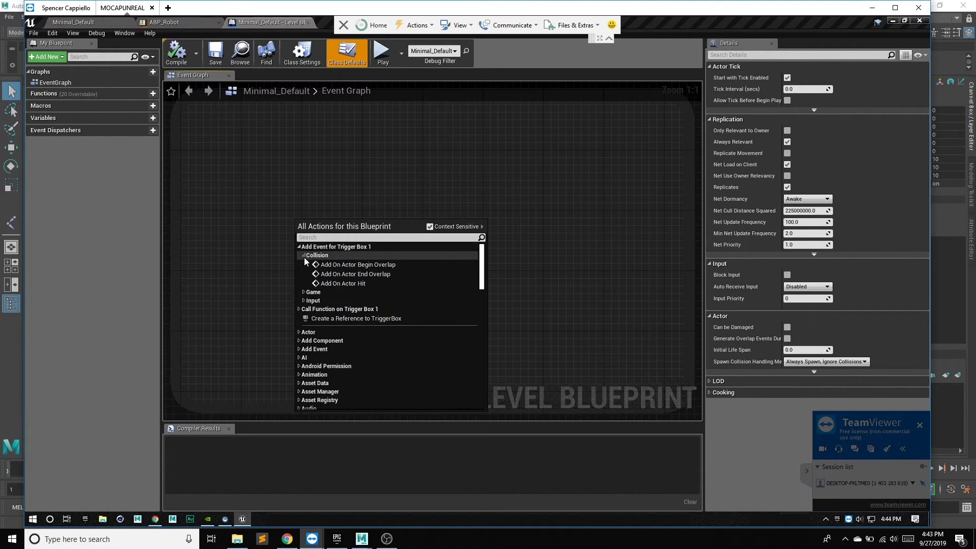
left_click(360, 265)
left_click_drag(330, 227, 307, 230)
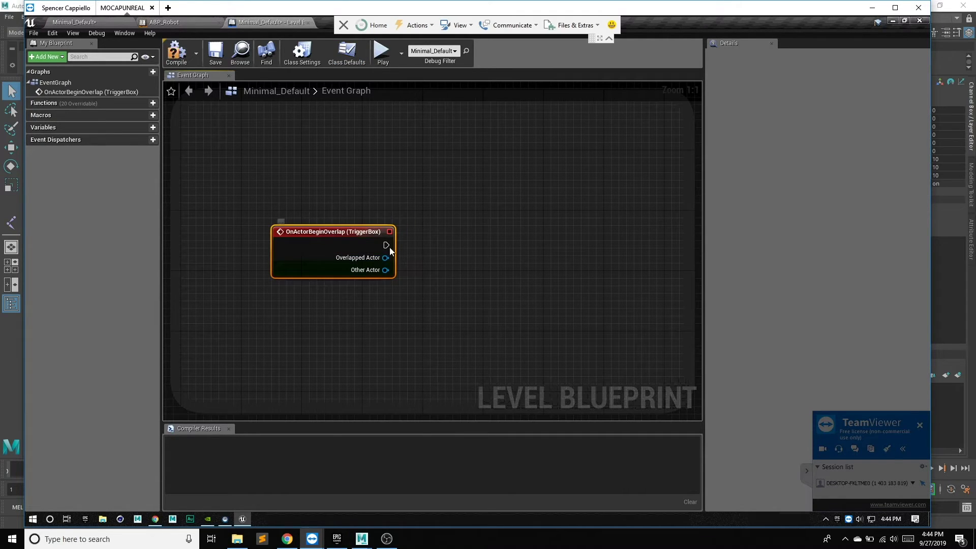
- Add a PointLight reference node to the Level Blueprint's event graph
left_click(74, 22)
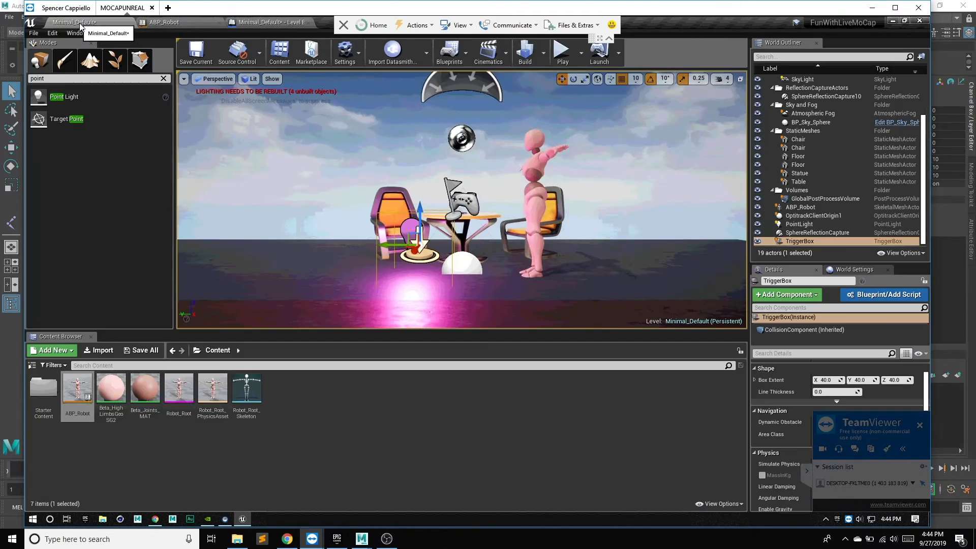
left_click(799, 224)
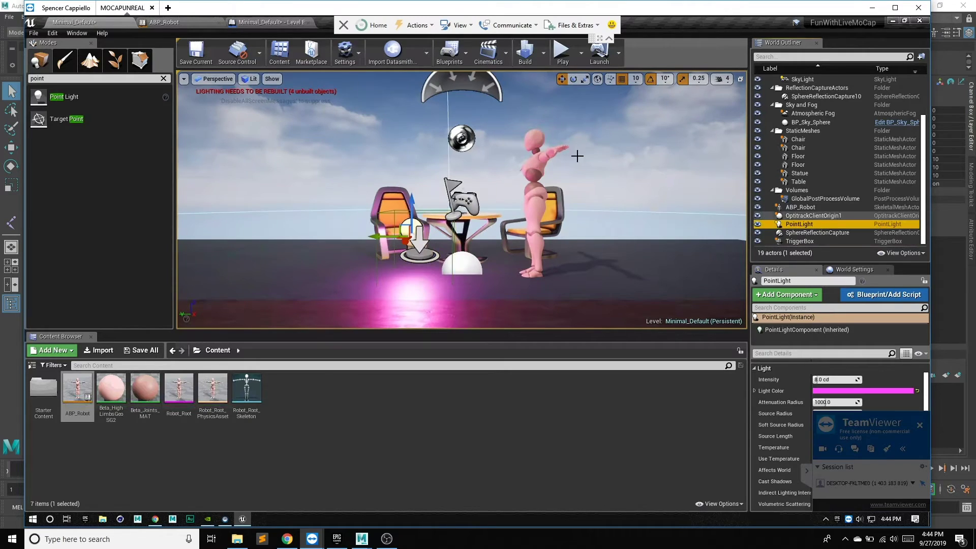
left_click(269, 22)
right_click(405, 179)
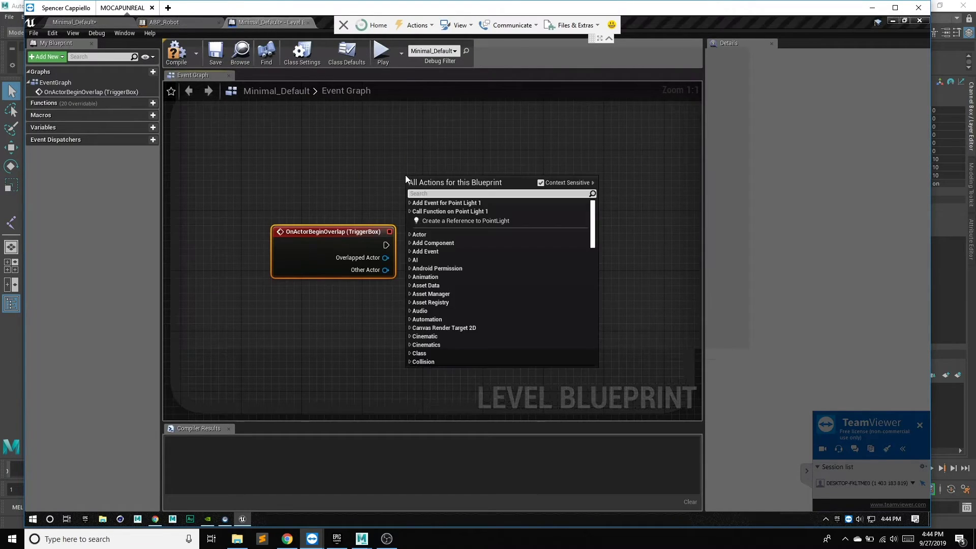
left_click(452, 217)
- Add a Toggle Visibility node for the point light and wire the begin-overlap event into it
left_click_drag(478, 182, 482, 242)
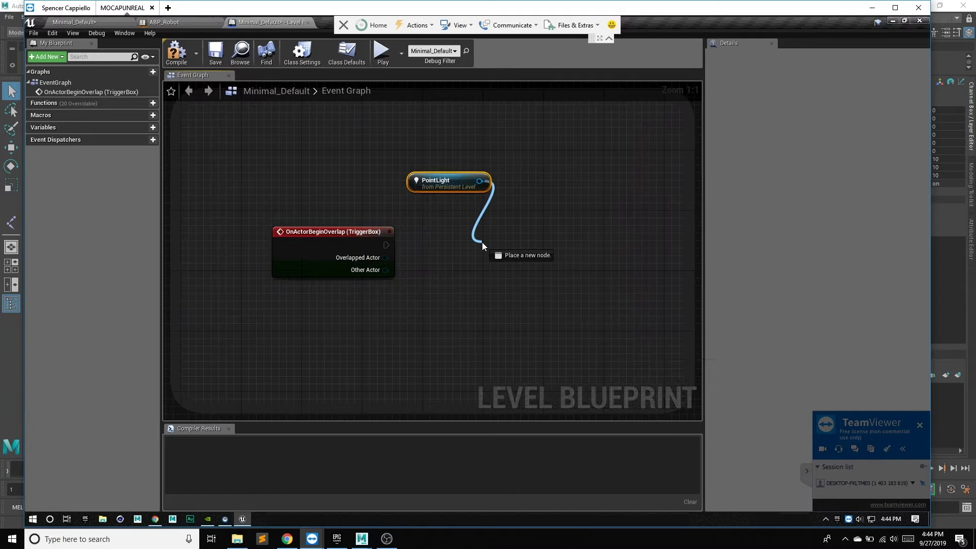
type("togg")
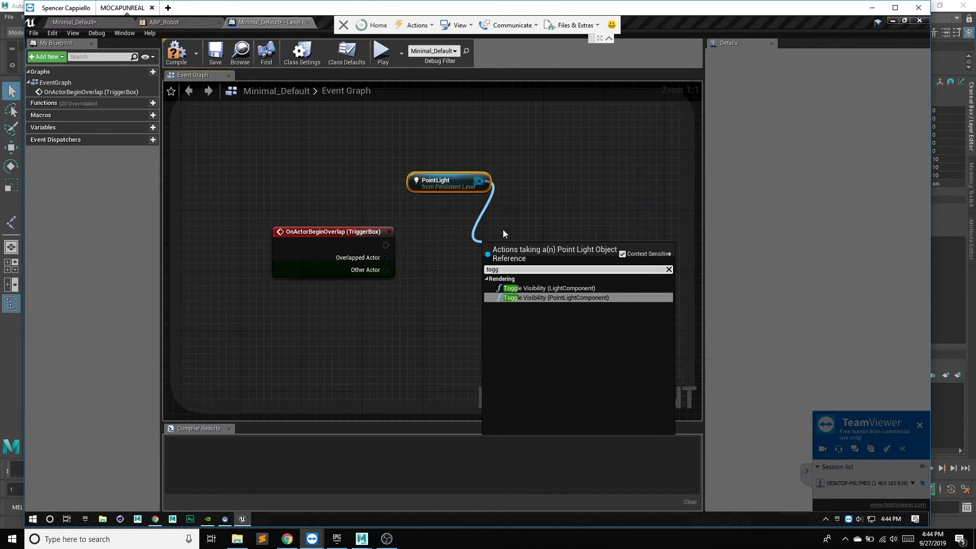
left_click(558, 297)
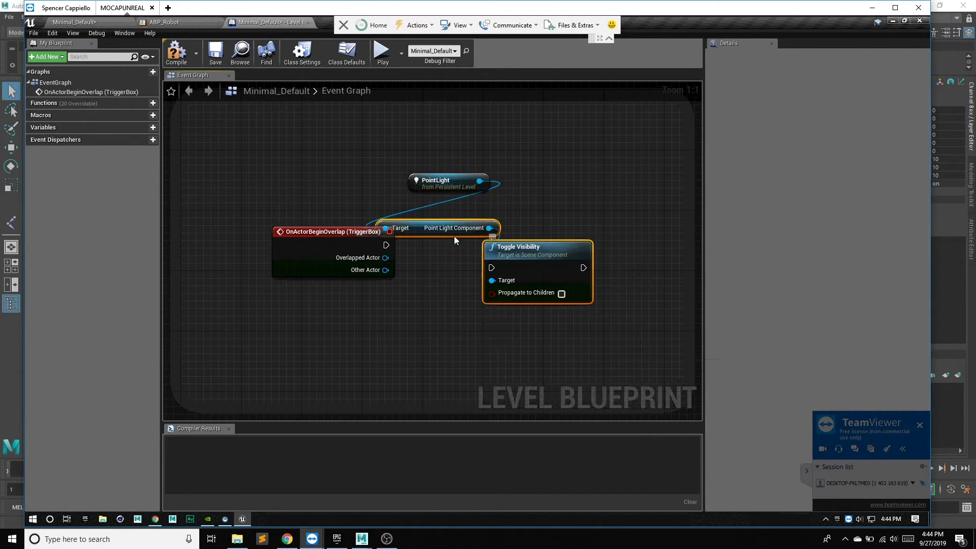
left_click_drag(529, 244, 539, 227)
left_click_drag(386, 245, 497, 250)
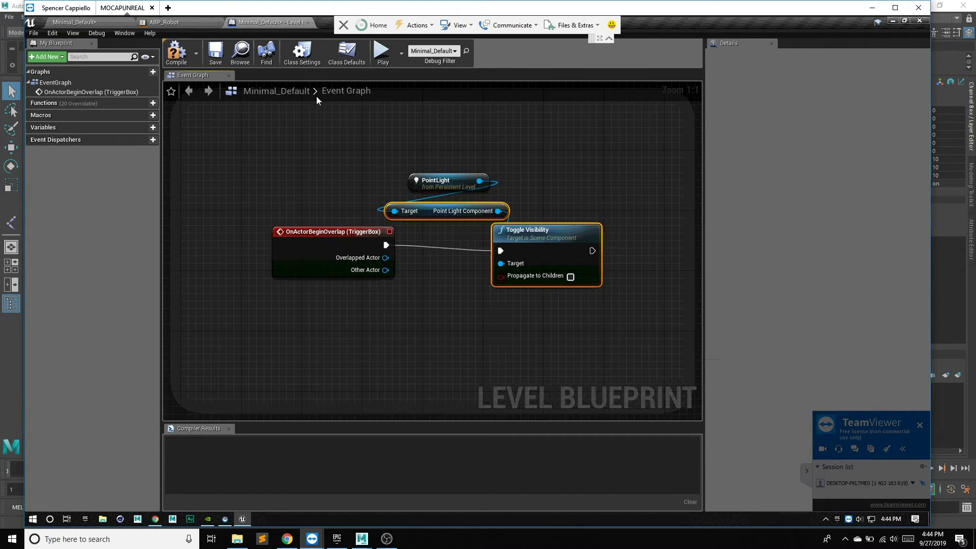
- Compile the level blueprint, save the level, and play-test the mocap robot against the trigger
left_click(176, 52)
left_click(220, 58)
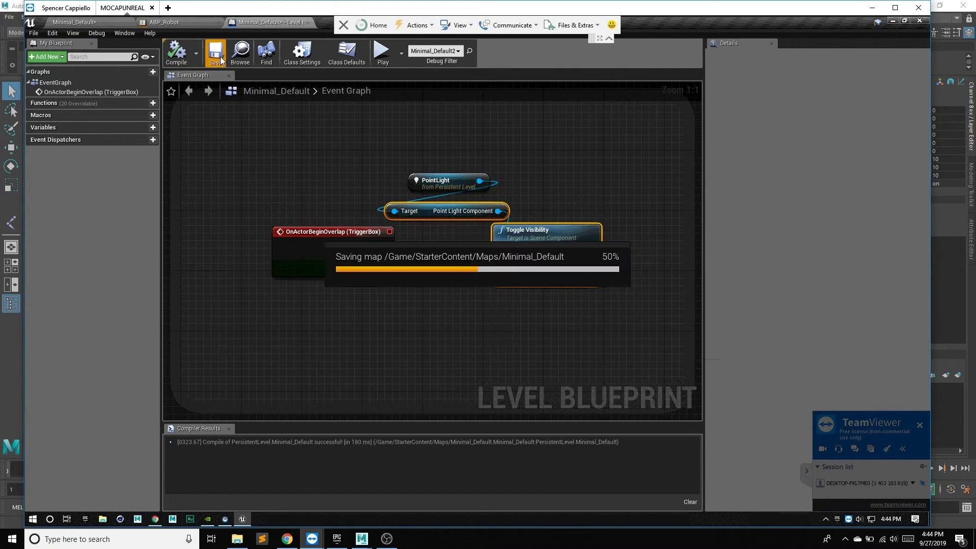
left_click(74, 22)
left_click(192, 54)
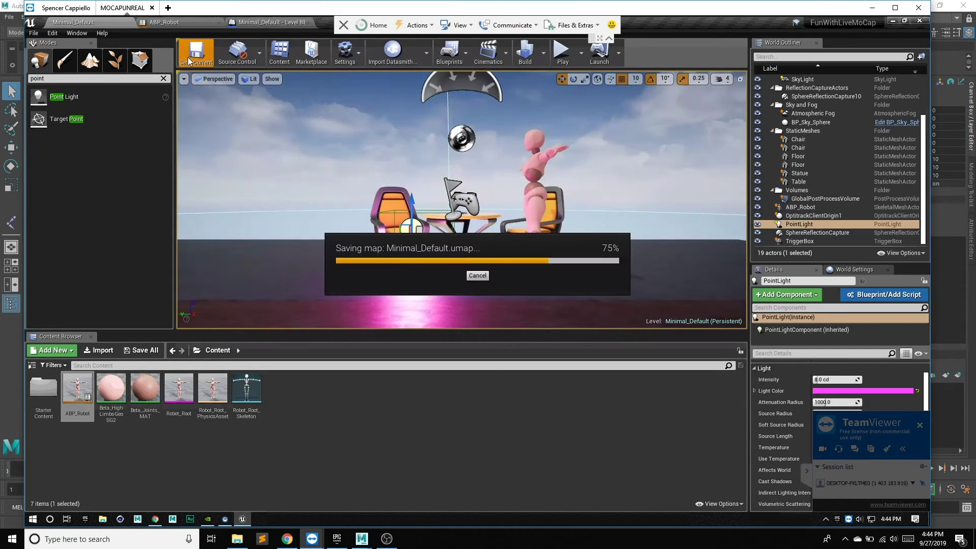
left_click(560, 51)
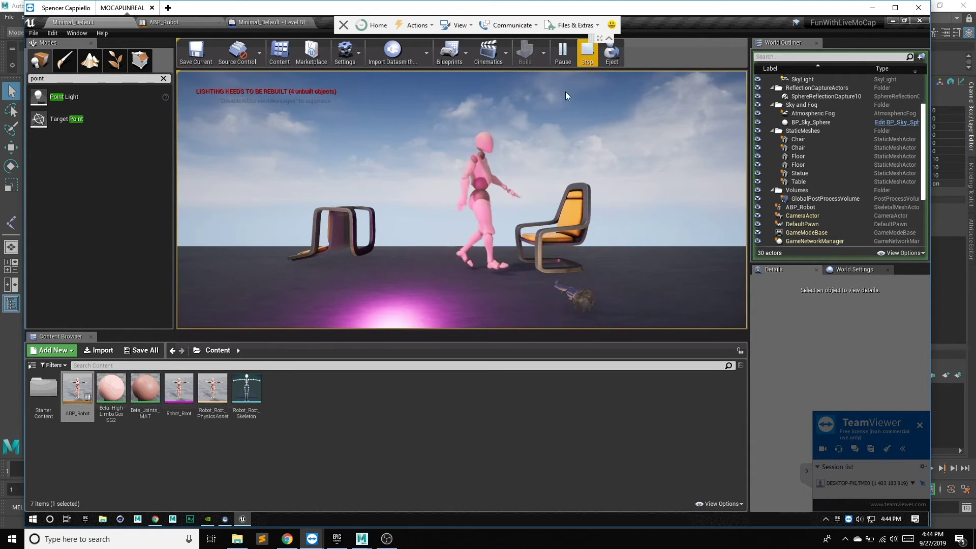
left_click(404, 263)
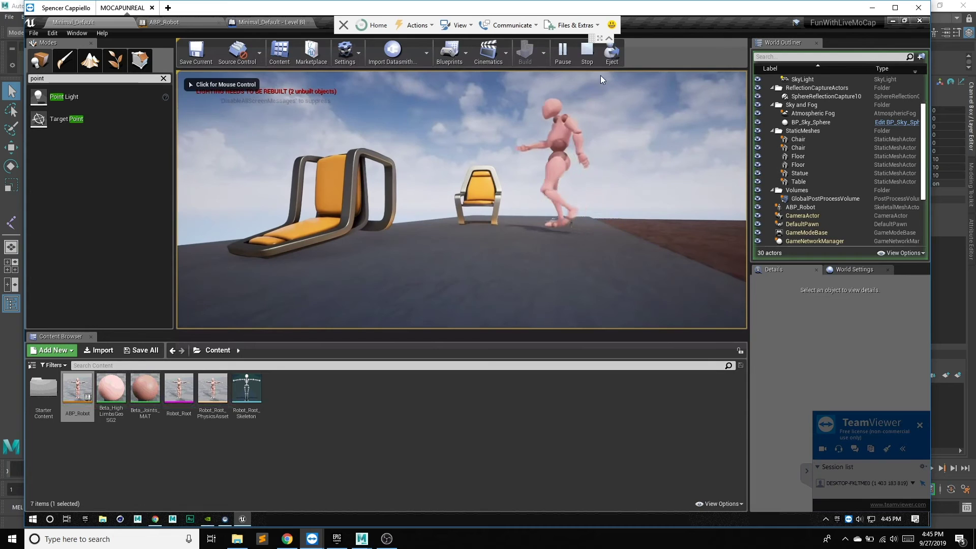
- Stop the play test and select the TriggerBox in the level for the level blueprint
key("Escape")
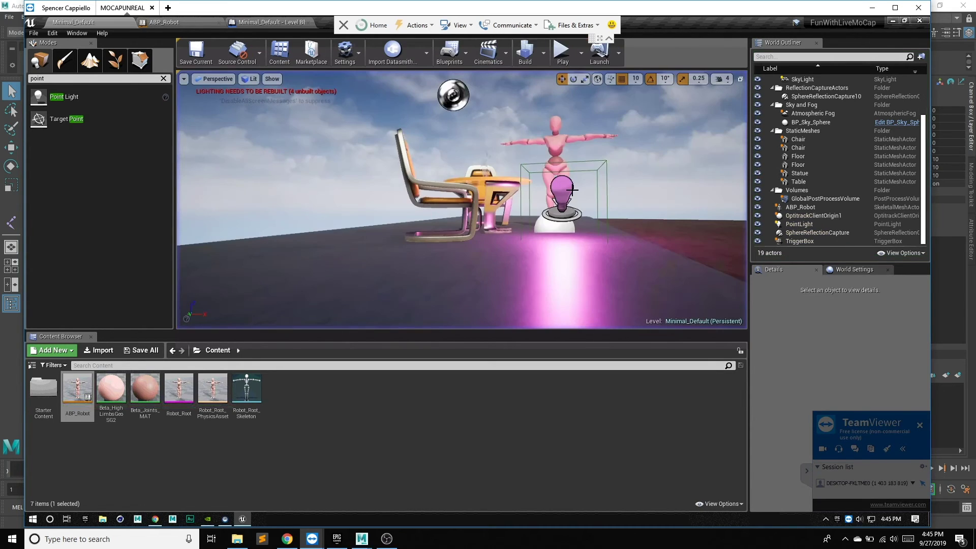
mouse_move(575, 195)
left_mouse_down()
mouse_move(569, 218)
mouse_move(537, 217)
mouse_move(705, 224)
mouse_move(607, 246)
left_mouse_up()
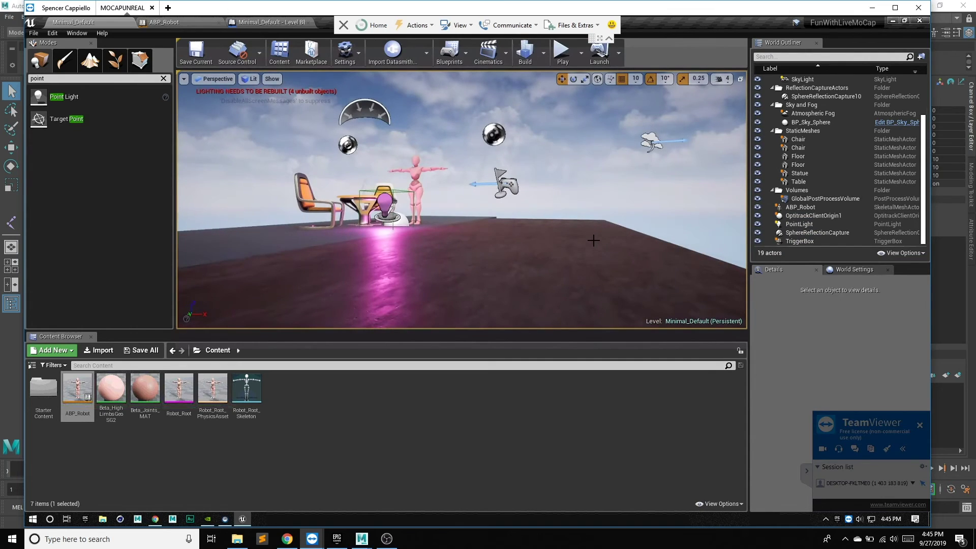
left_click(261, 24)
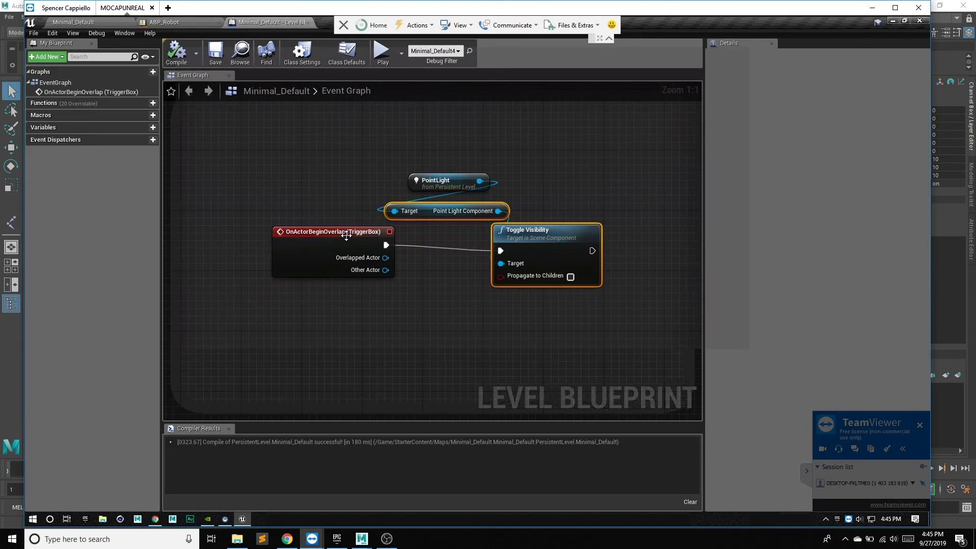
left_click(84, 23)
left_click(813, 241)
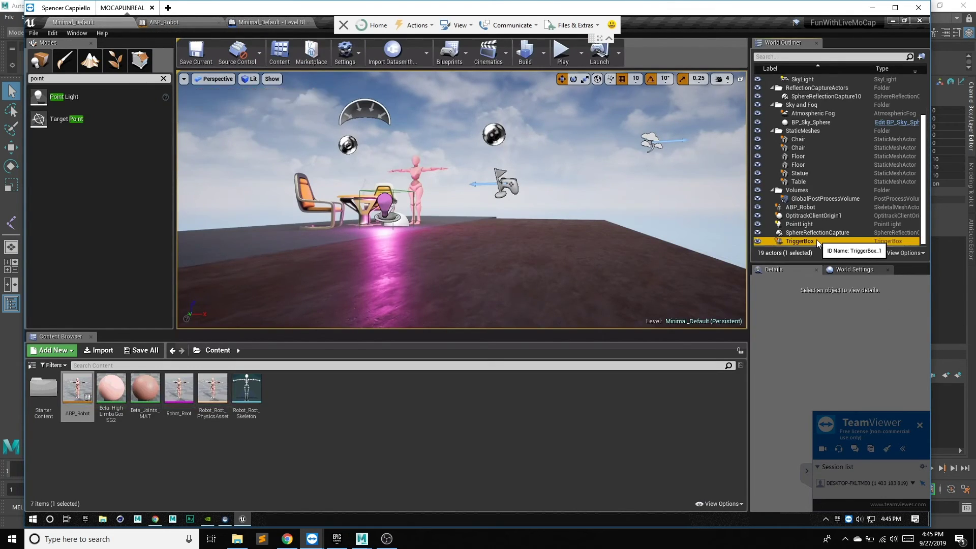
left_click(269, 23)
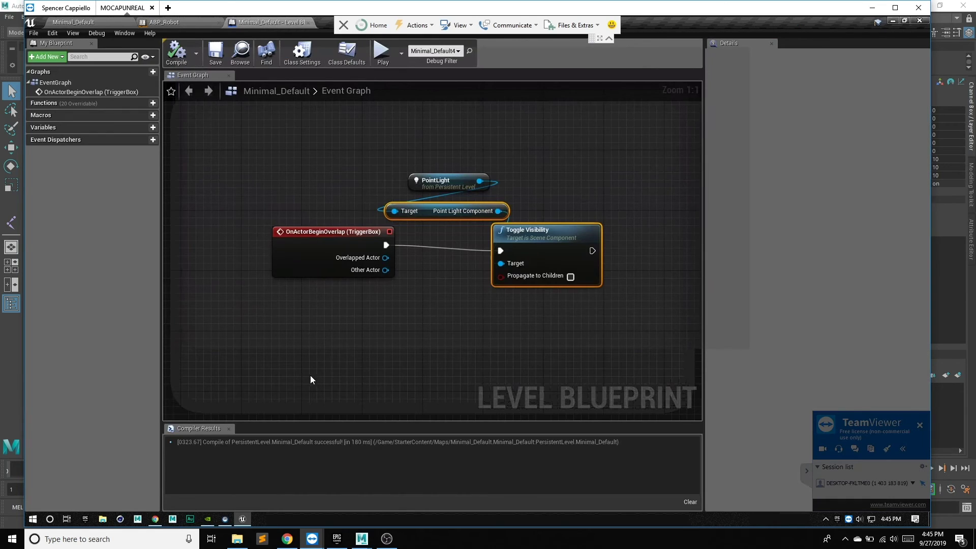
- Add an OnActorEndOverlap event for Trigger Box 1, wire it to Toggle Visibility, and save
right_click(303, 329)
left_click(307, 163)
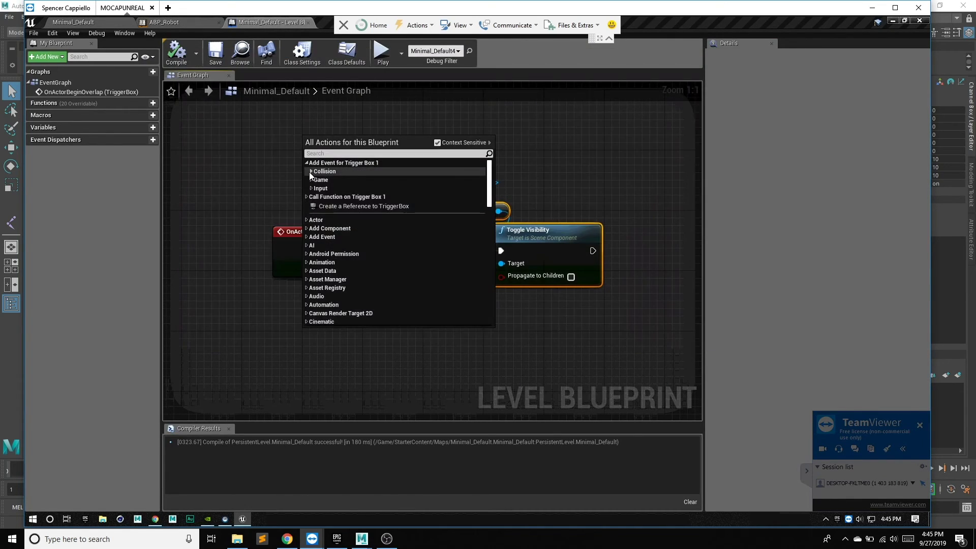
left_click(310, 172)
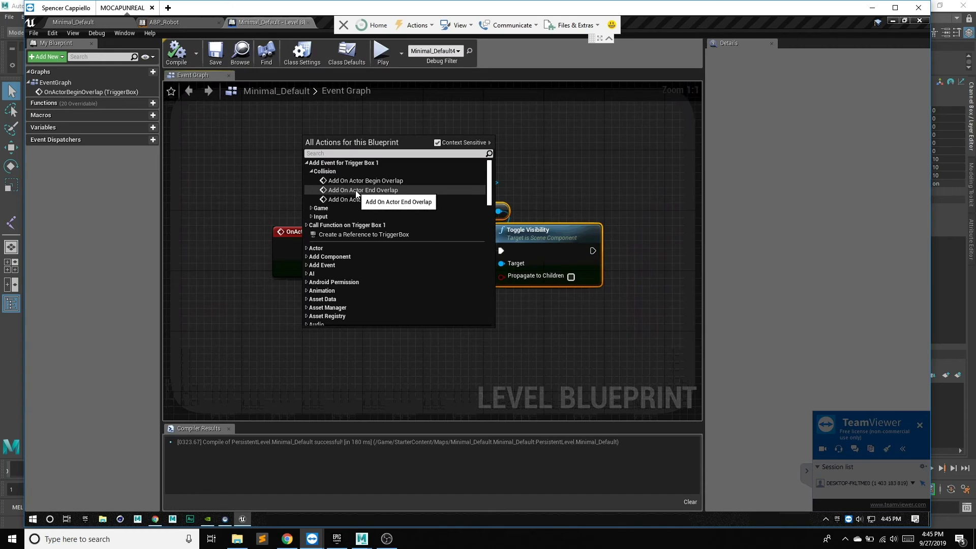
left_click(357, 191)
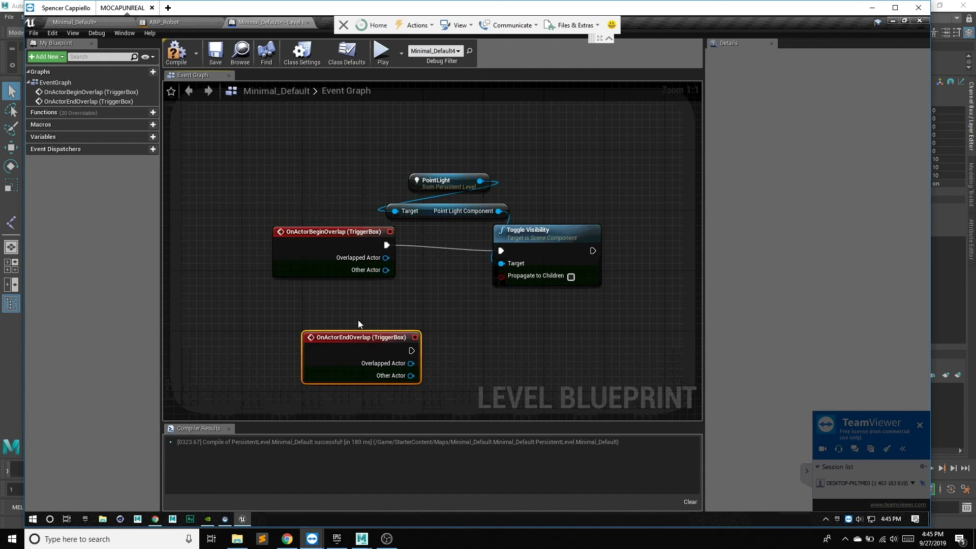
left_click_drag(346, 334, 322, 303)
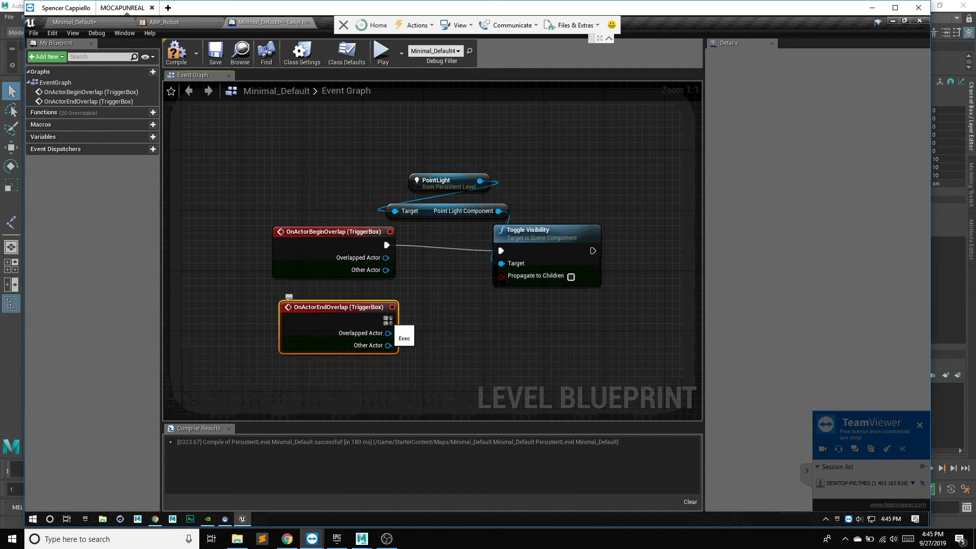
left_click_drag(389, 320, 501, 251)
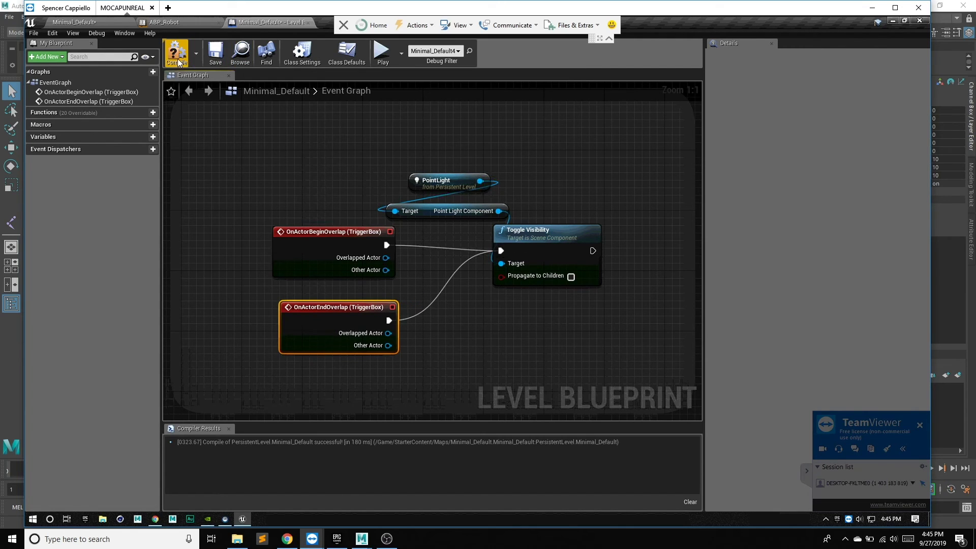
left_click(215, 54)
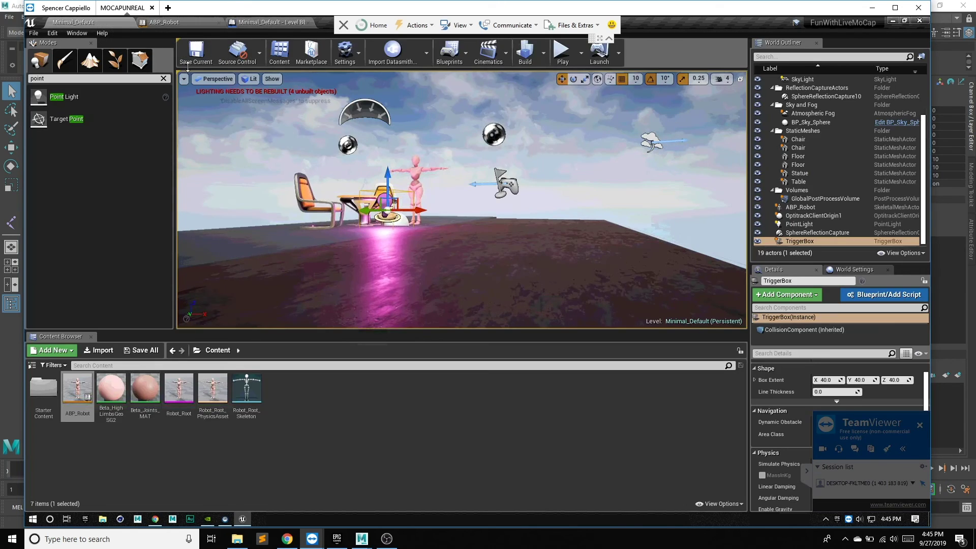
left_click(188, 64)
left_click(561, 51)
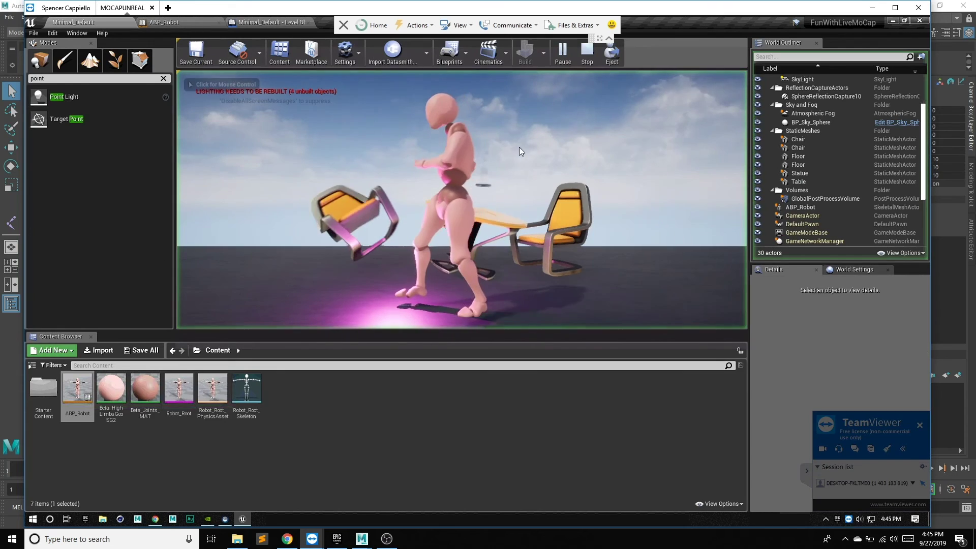
left_click(409, 277)
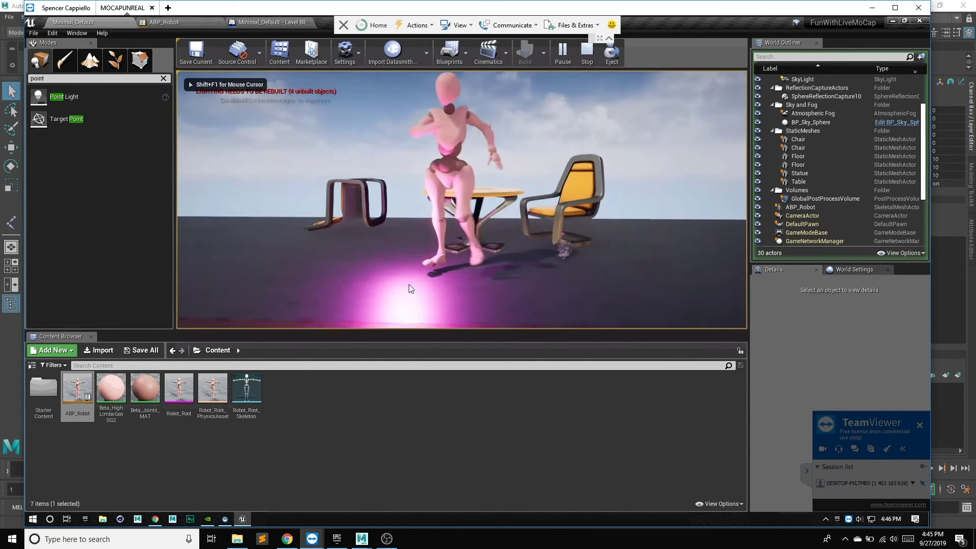
key("w")
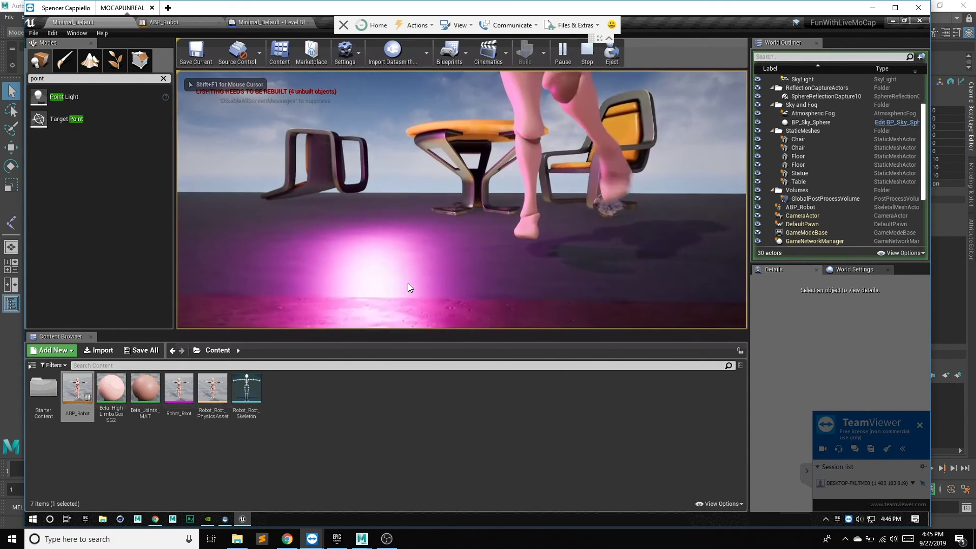
key("w")
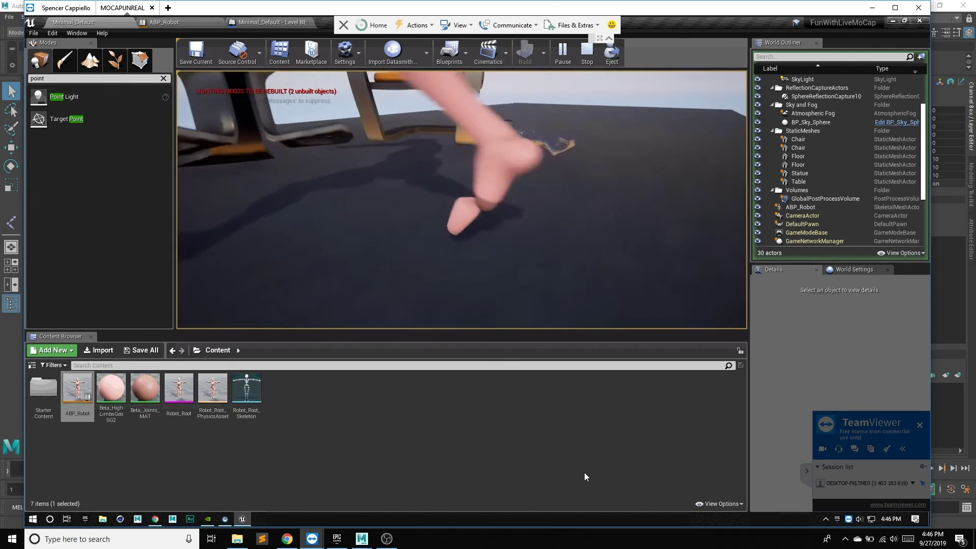
key("s")
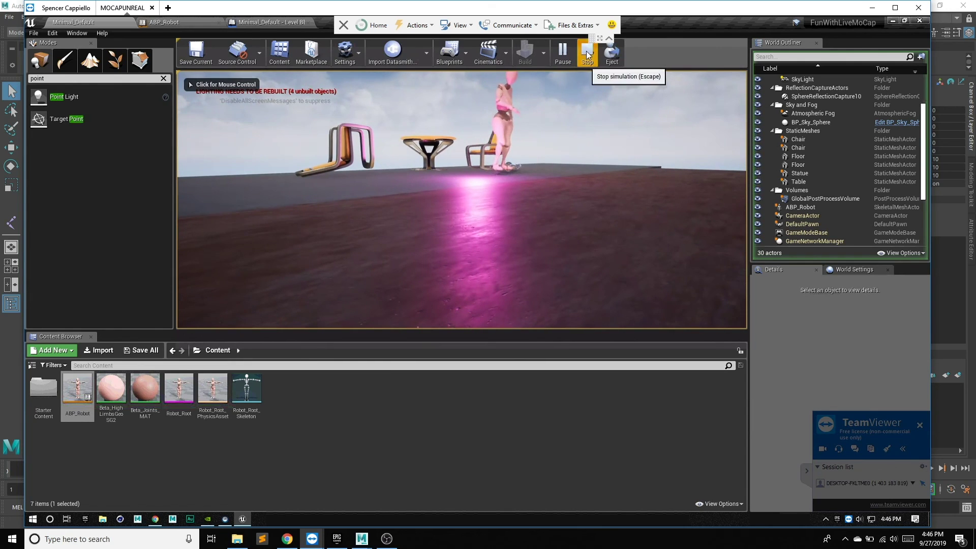
key("Escape")
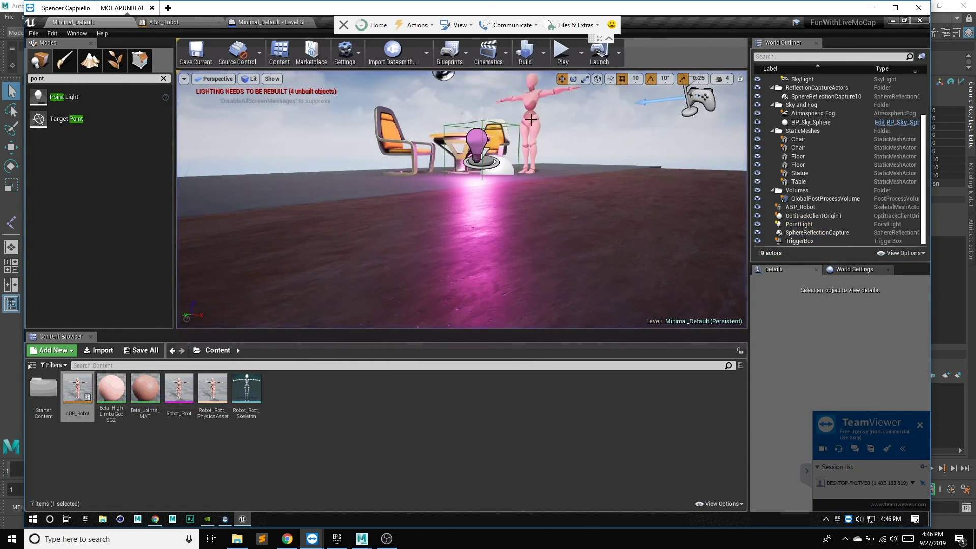